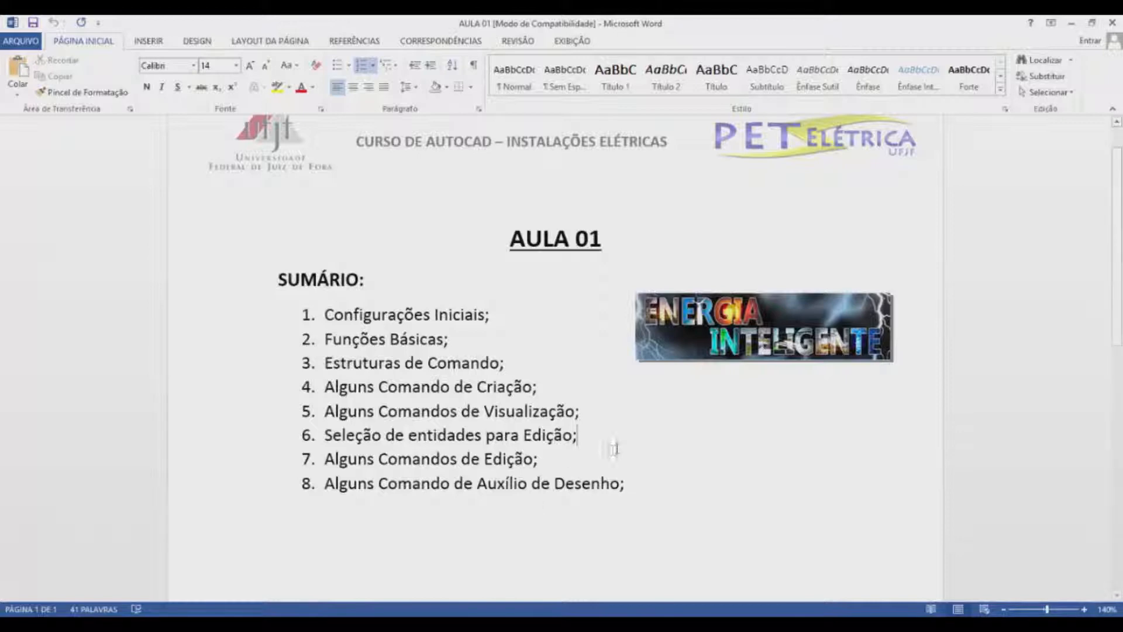
# Minimize the Word AULA 01 course outline so ELETRICO2.dwg shows in AutoCAD.
pyautogui.click(1072, 24)
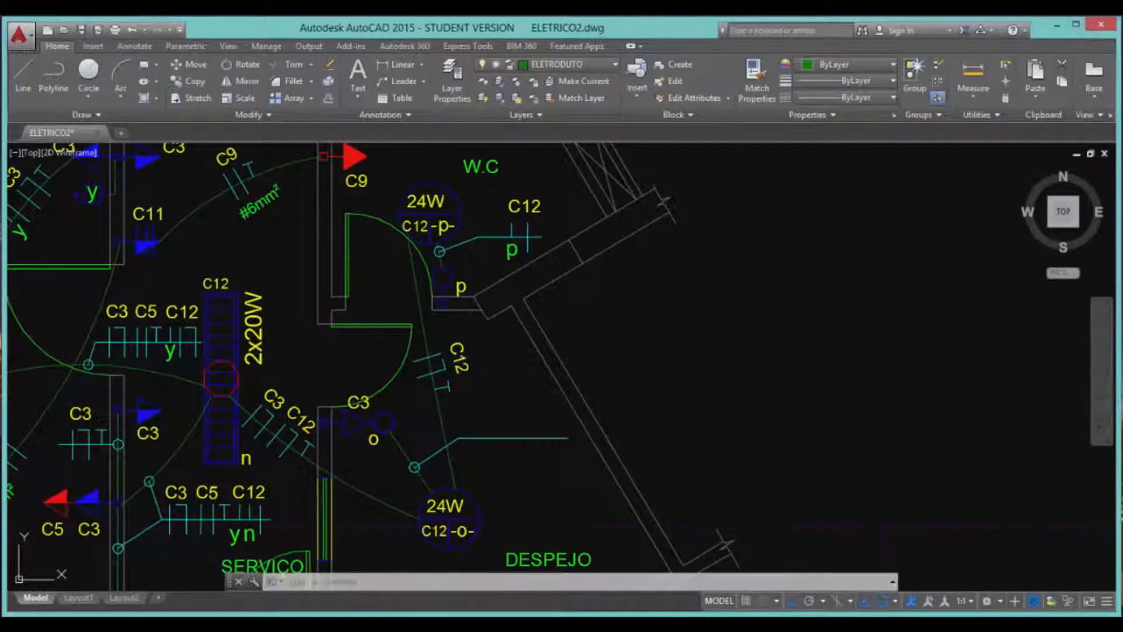
# Move the C12 switch and its p label from beside the upper 24W lamp to the lower wall, with Ortho off.
pyautogui.click(754, 417)
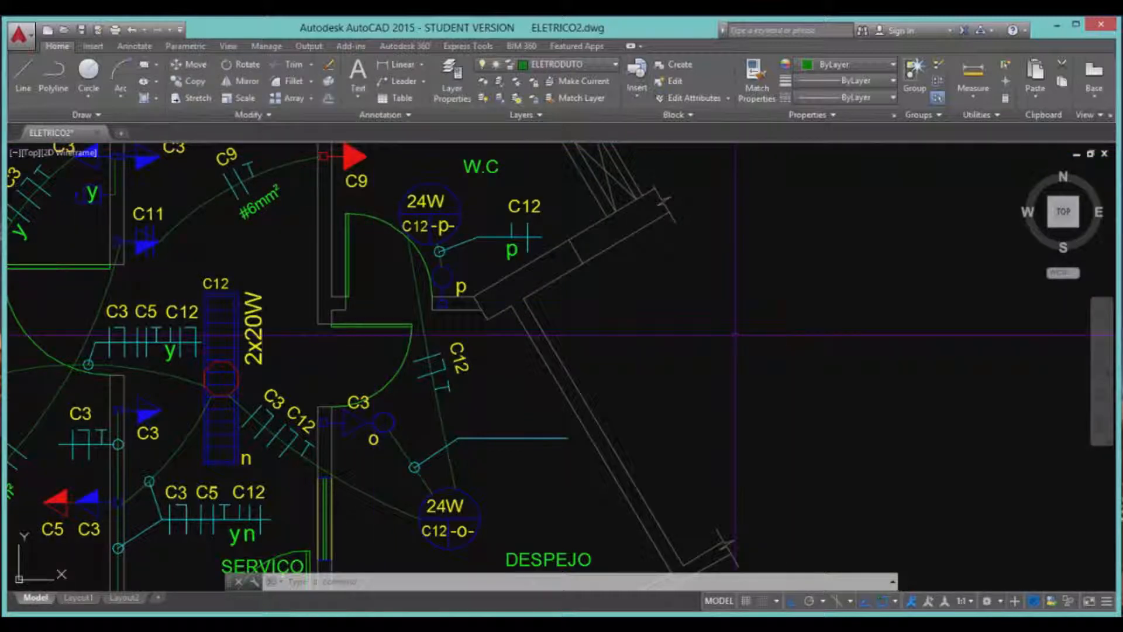
pyautogui.write('MOVE')
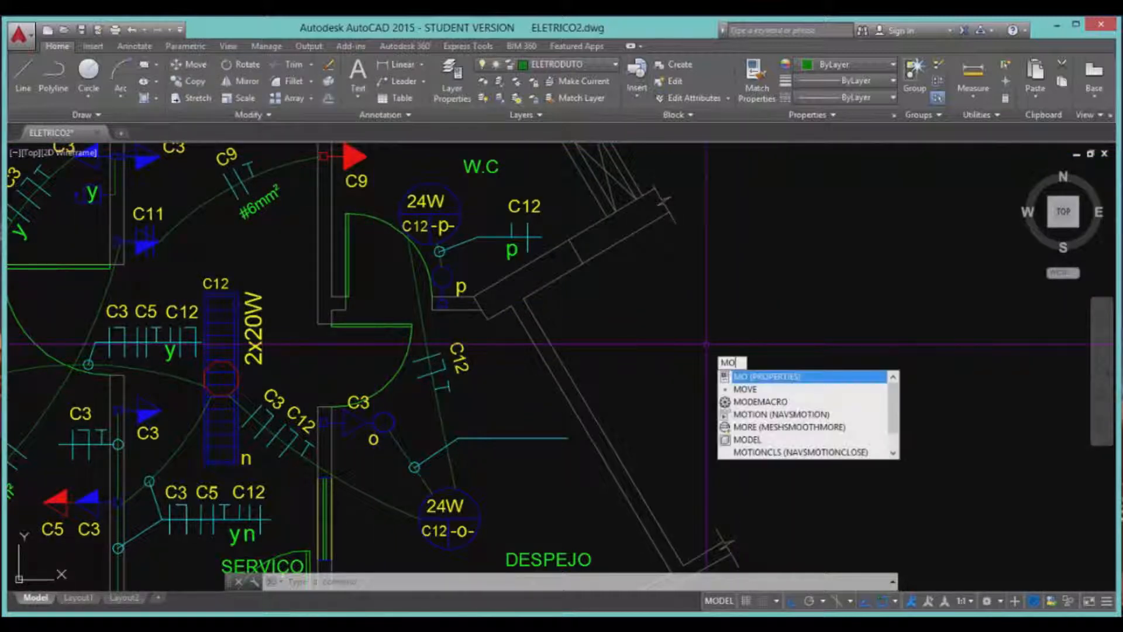
pyautogui.press('Return')
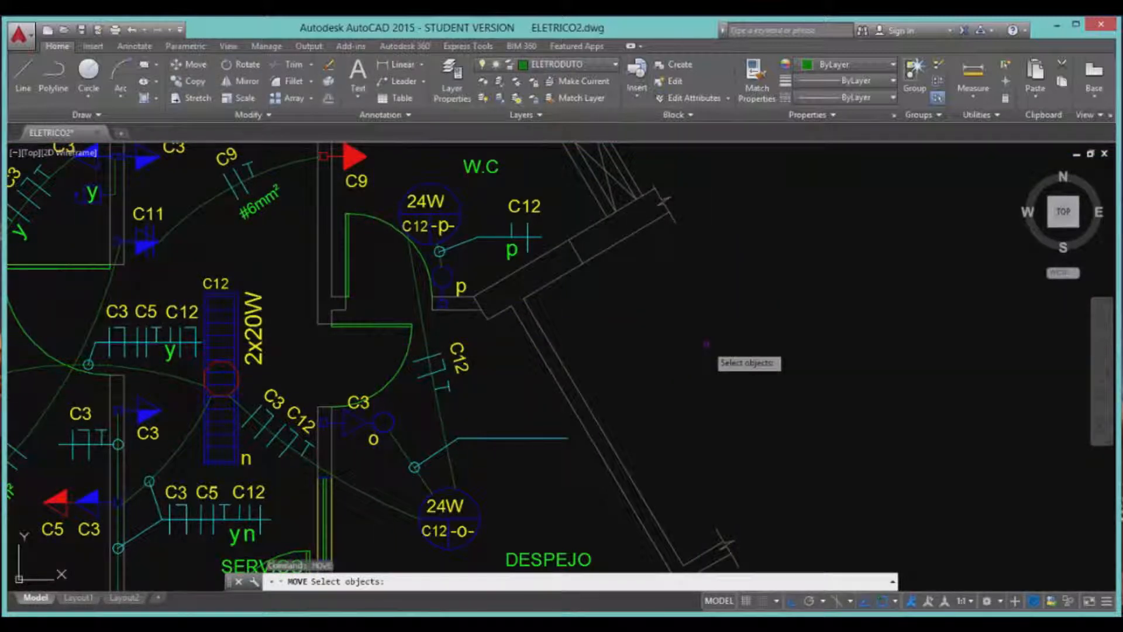
pyautogui.press('Escape')
pyautogui.write('M')
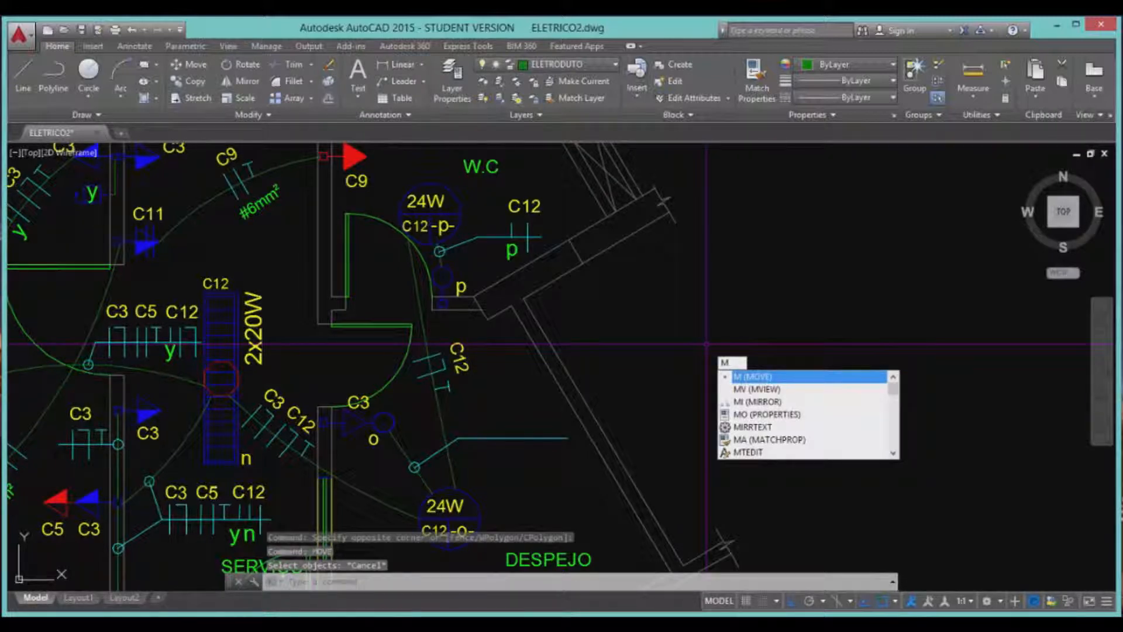
pyautogui.press('Return')
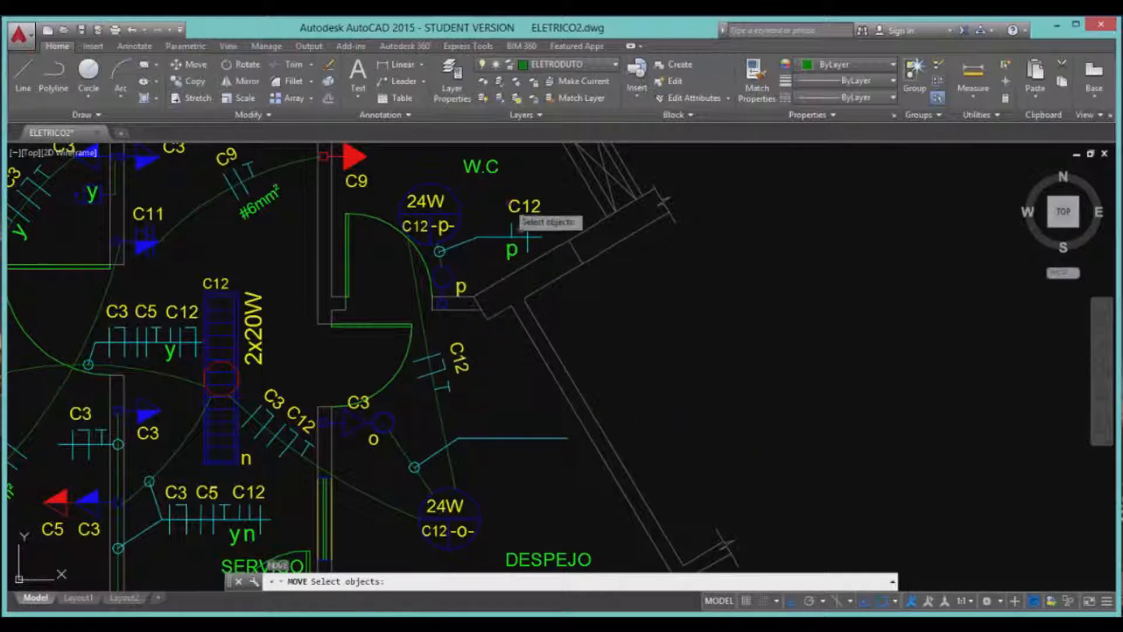
pyautogui.click(506, 199)
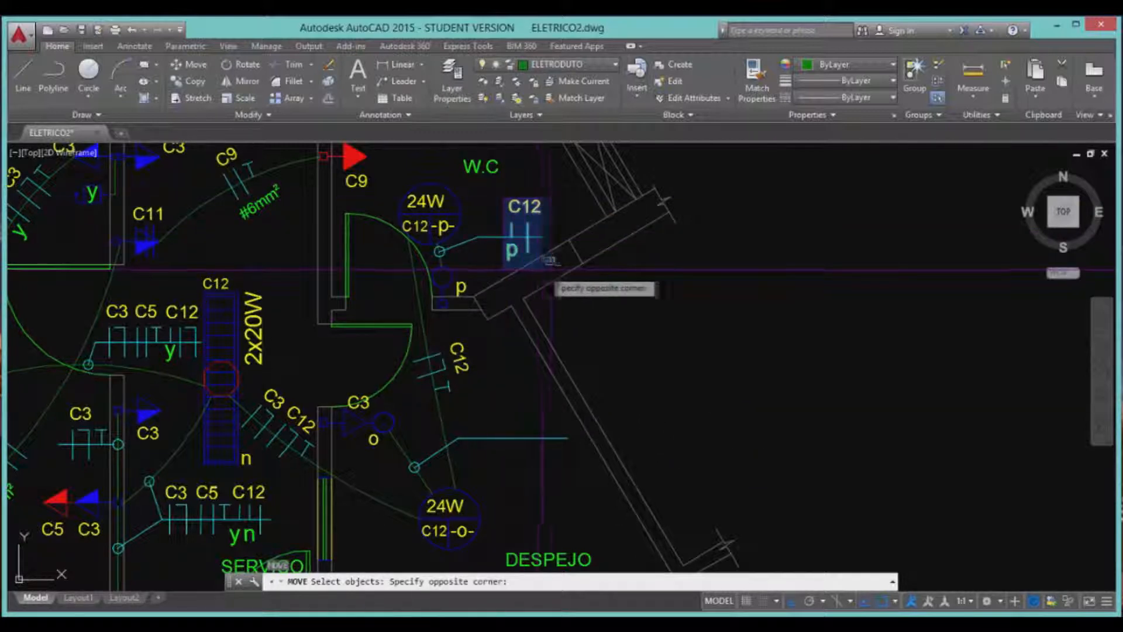
pyautogui.click(562, 269)
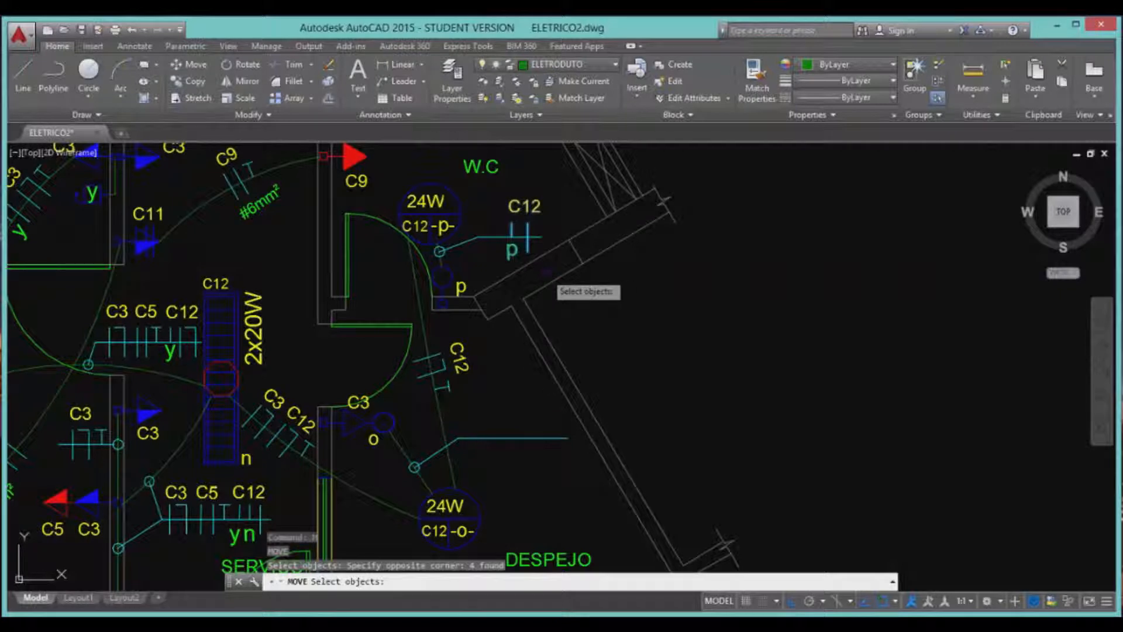
pyautogui.press('Return')
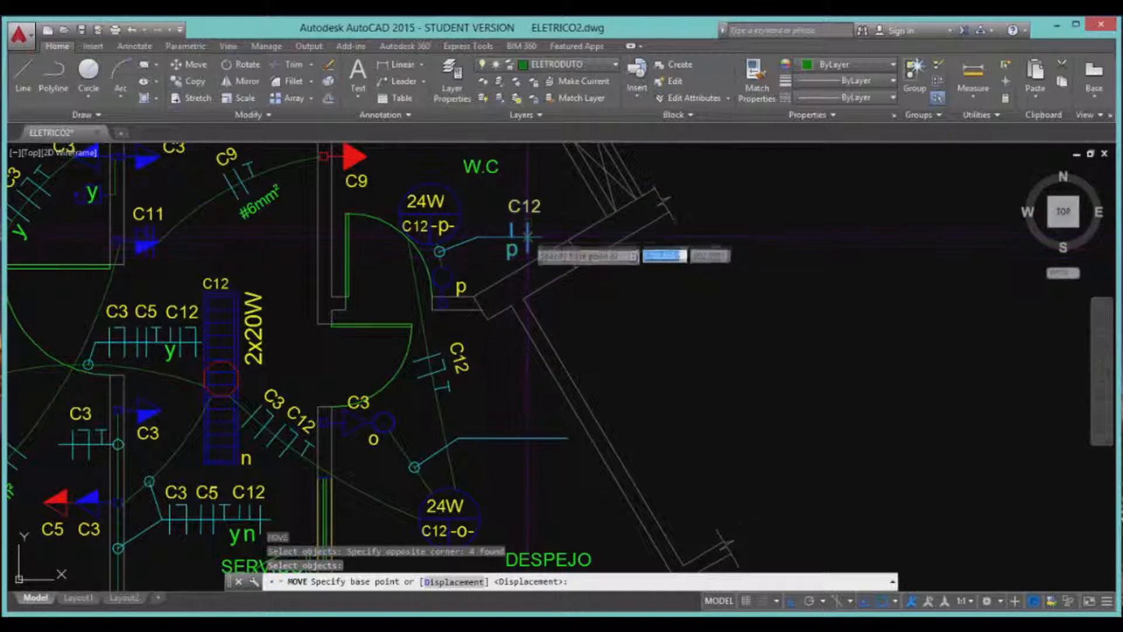
pyautogui.click(528, 236)
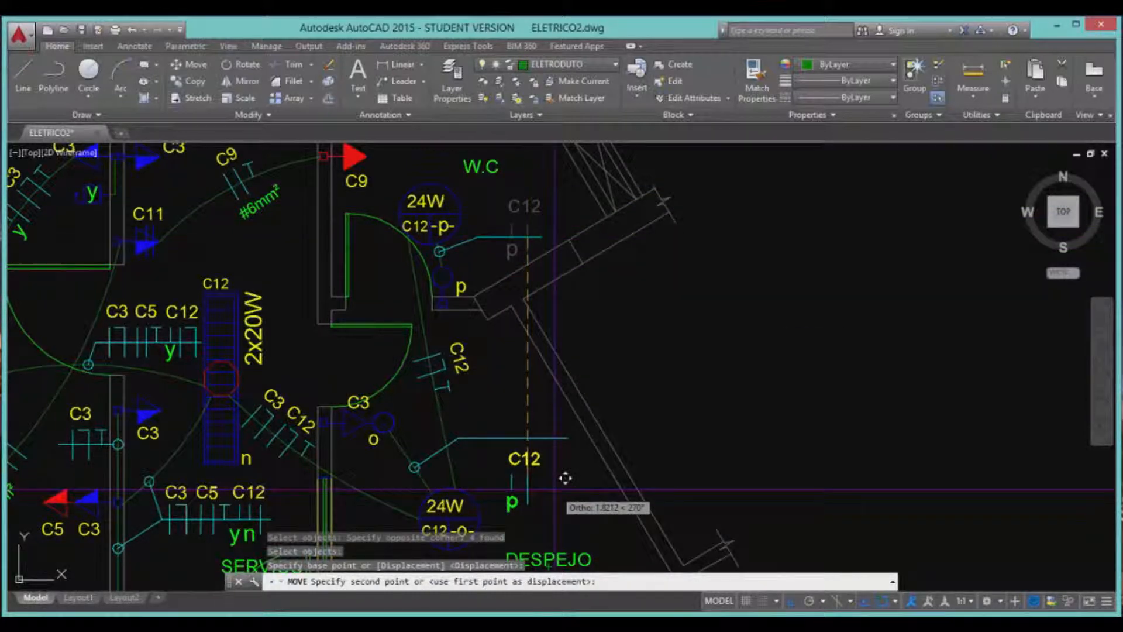
pyautogui.press('F8')
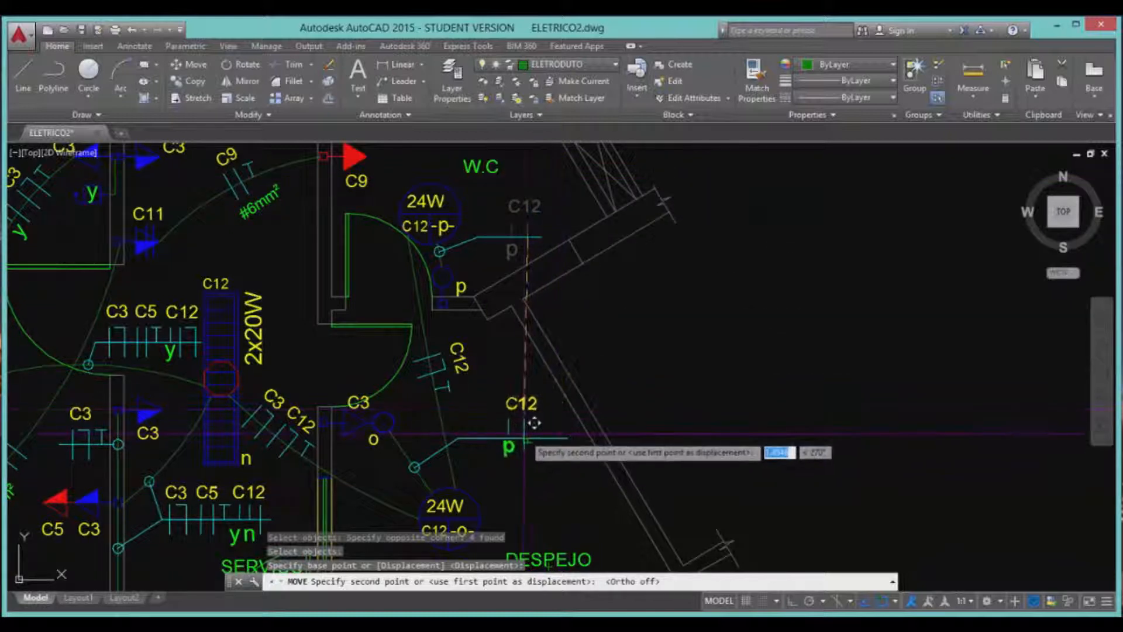
pyautogui.click(523, 426)
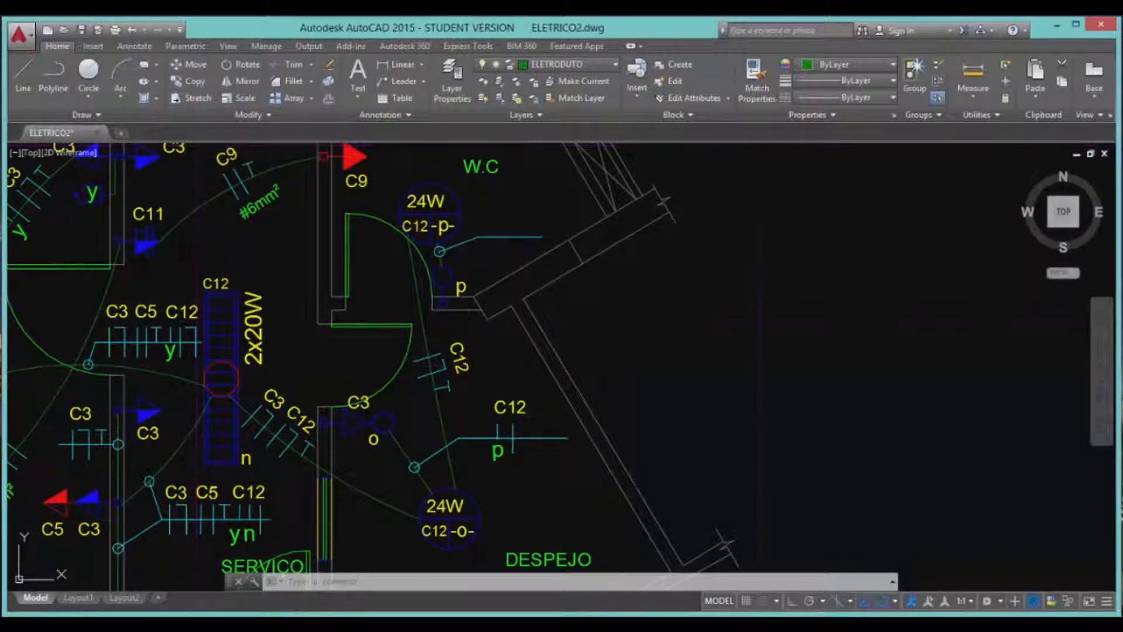
# Copy the lower C12 switch and label back up beside the upper 24W lamp.
pyautogui.write('c')
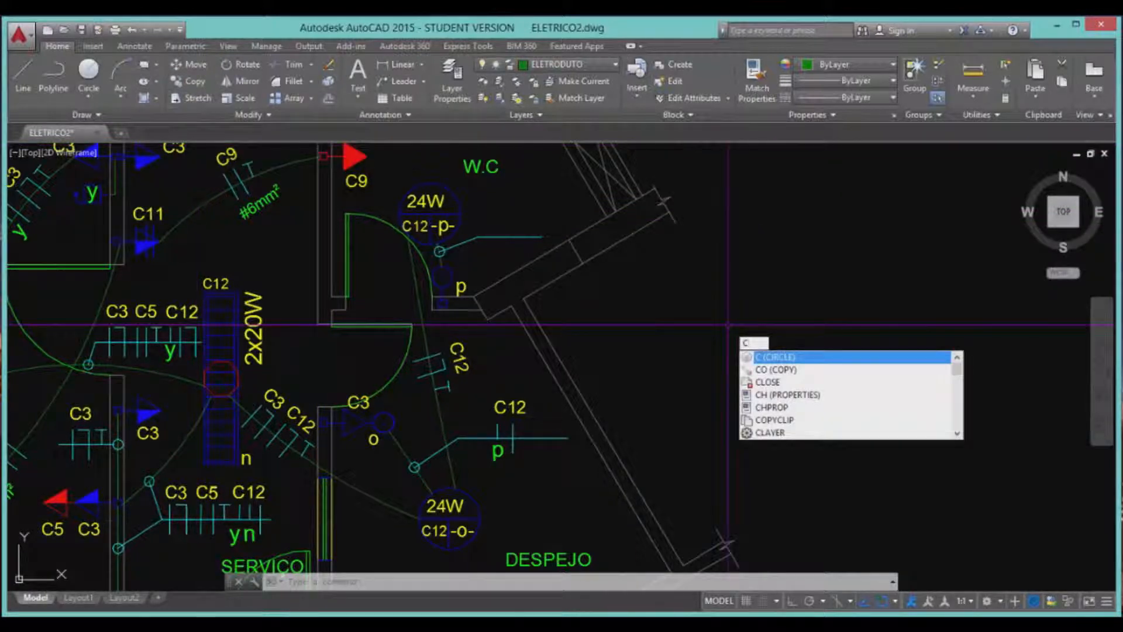
pyautogui.write('opy')
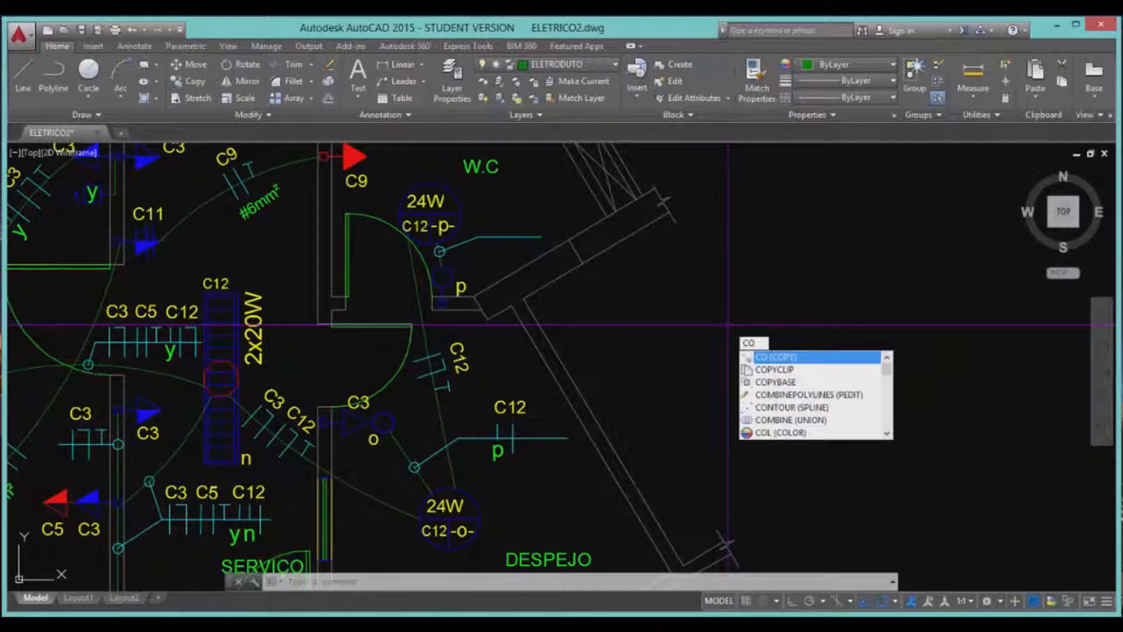
pyautogui.press('Return')
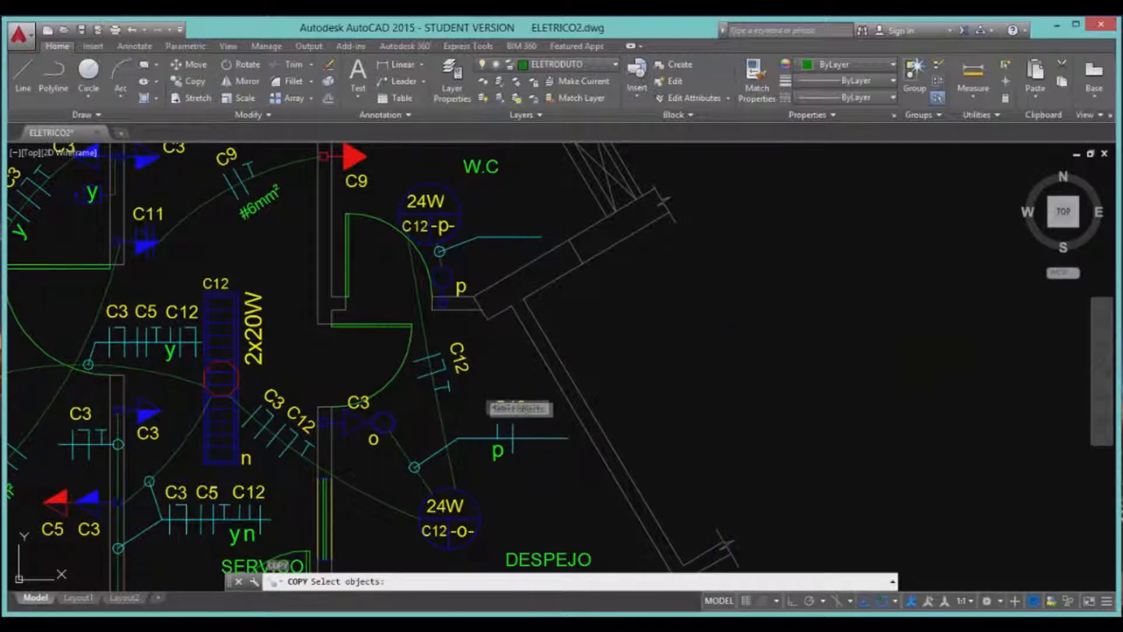
pyautogui.click(475, 386)
pyautogui.click(539, 474)
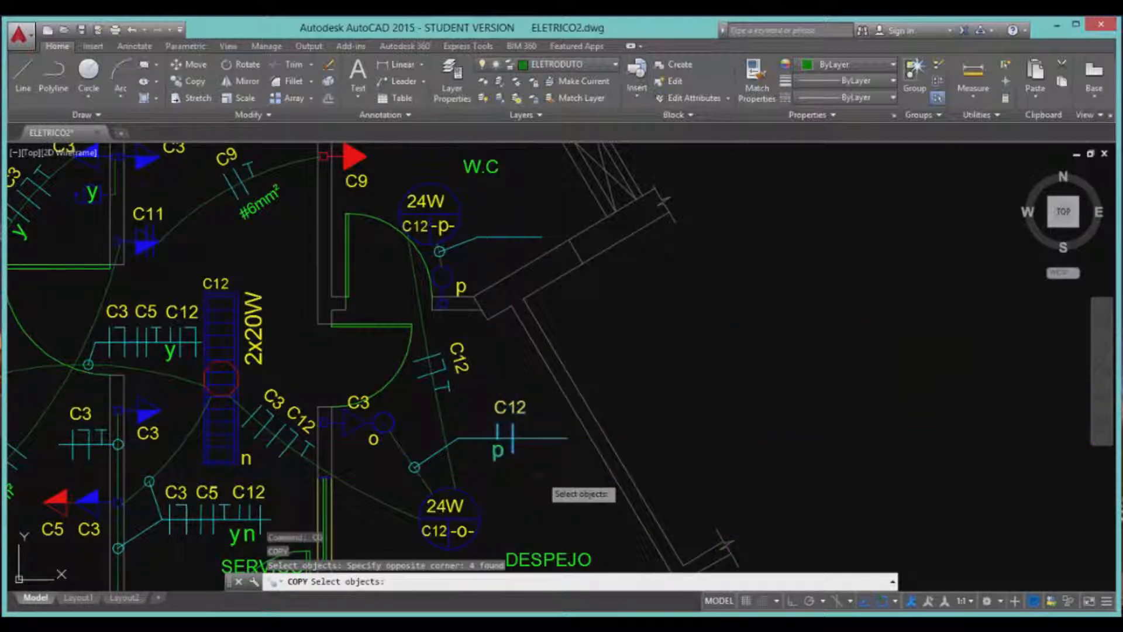
pyautogui.press('Return')
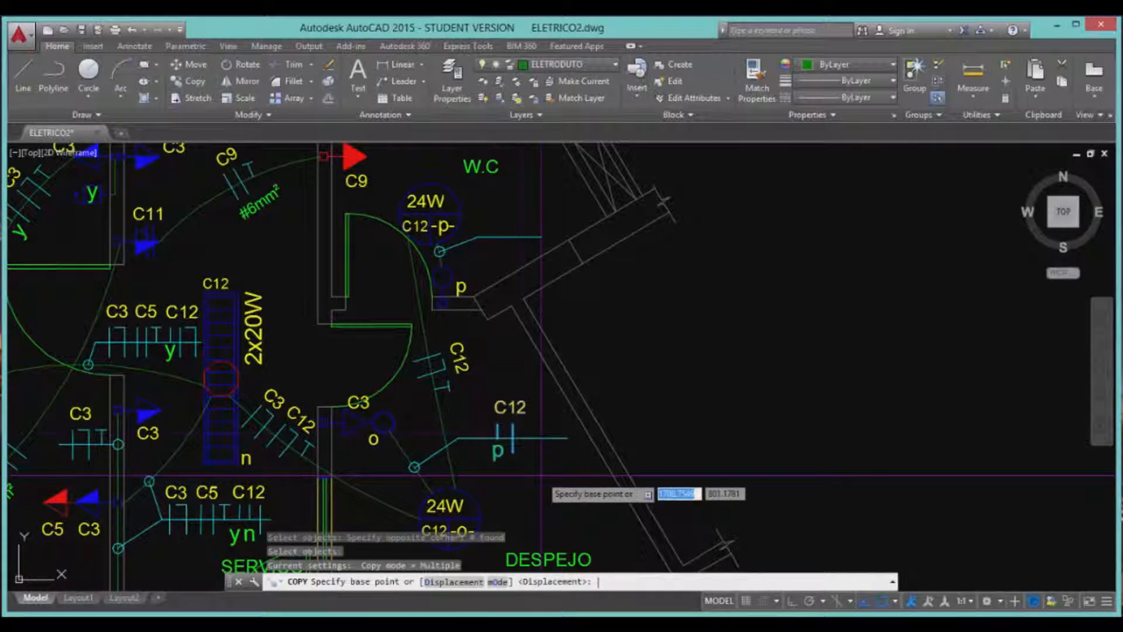
pyautogui.click(512, 437)
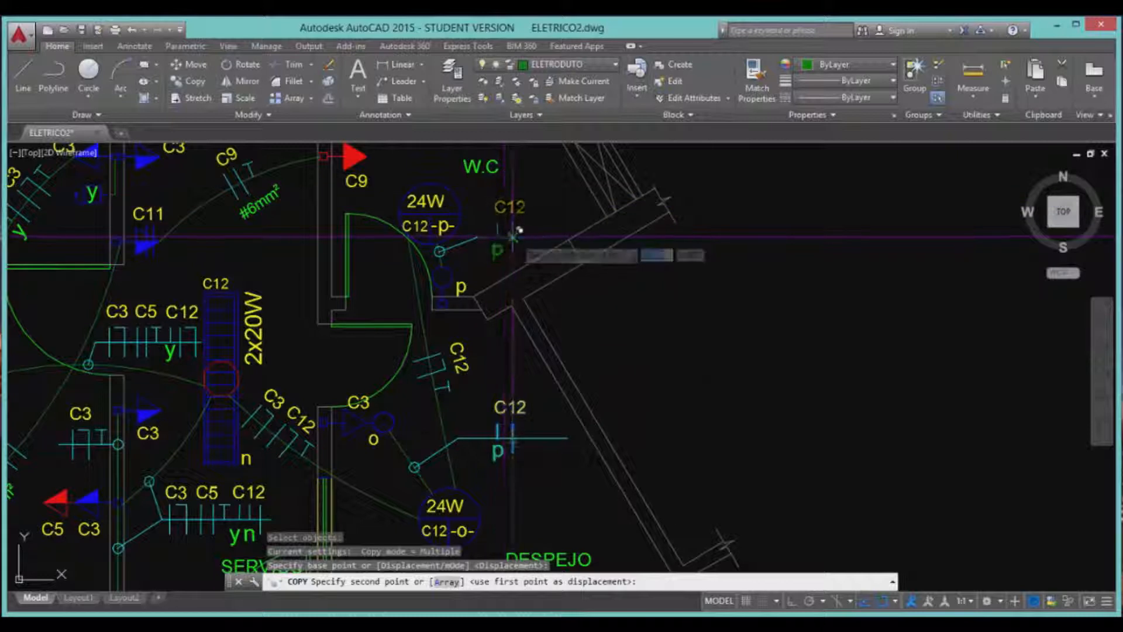
pyautogui.click(513, 236)
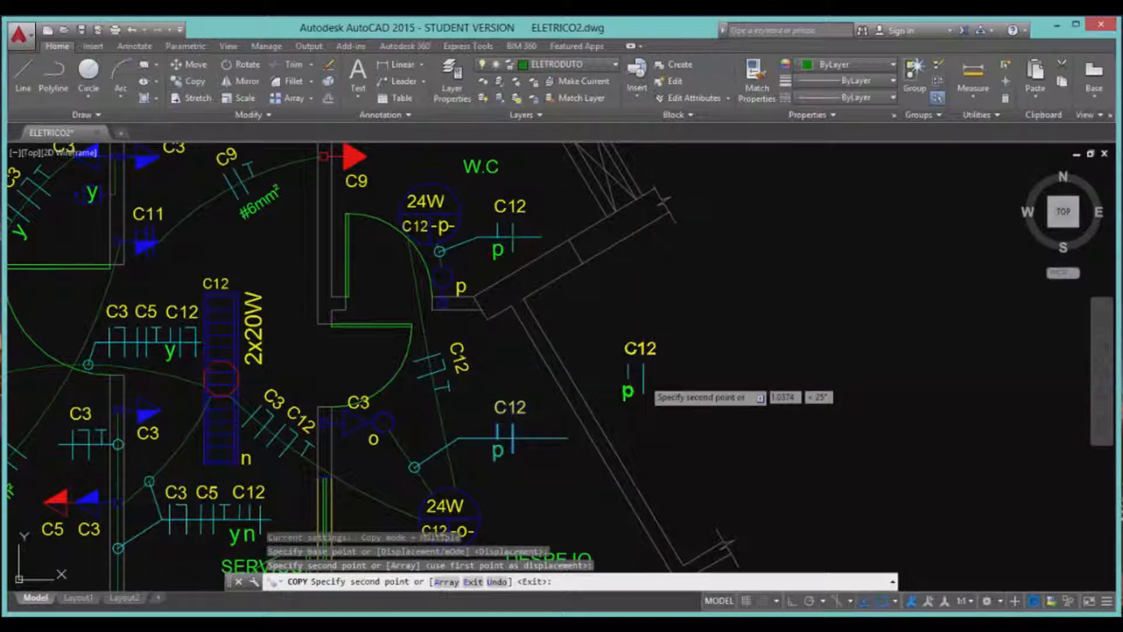
pyautogui.press('Escape')
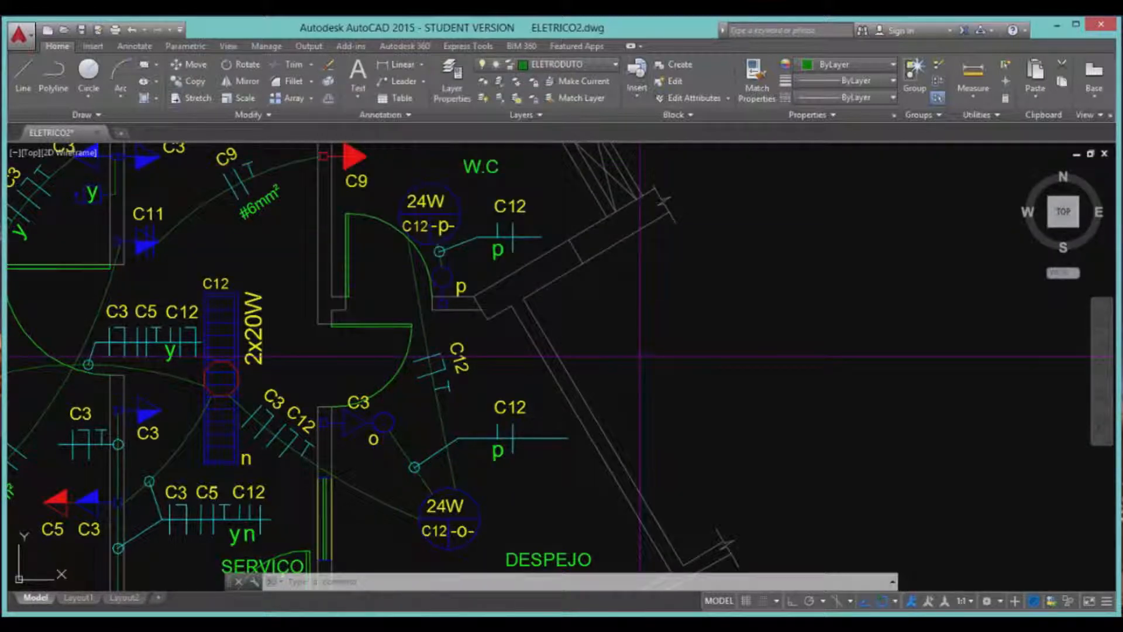
# Erase the lower C12 switch symbol and its label with Delete.
pyautogui.write('ERA')
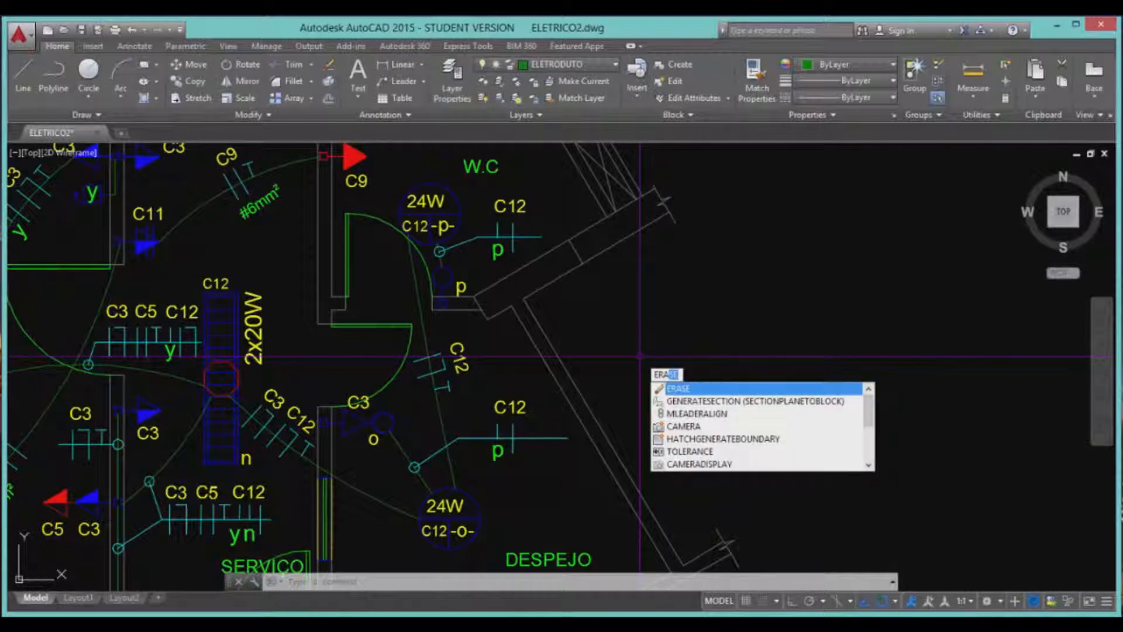
pyautogui.press('BackSpace')
pyautogui.press('BackSpace')
pyautogui.press('BackSpace')
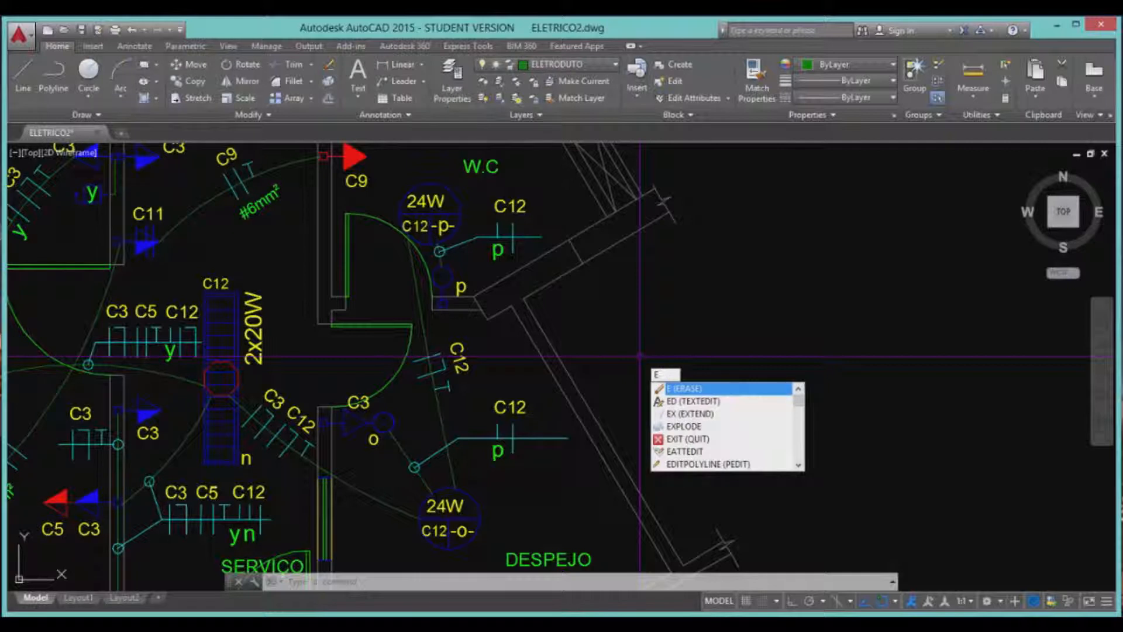
pyautogui.press('Escape')
pyautogui.press('Escape')
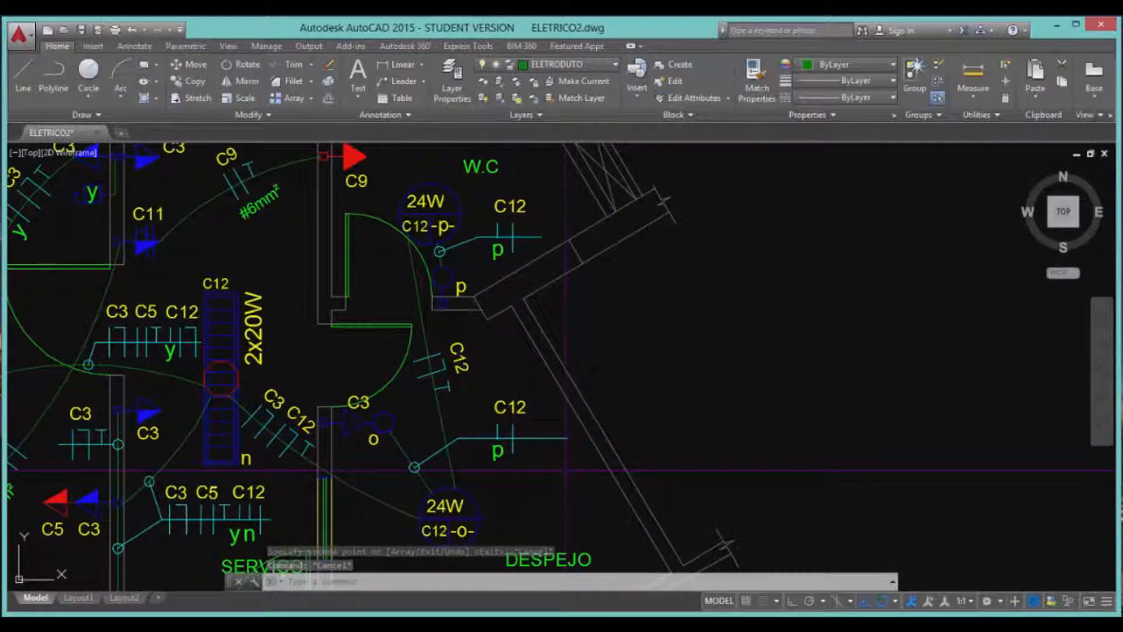
pyautogui.click(476, 382)
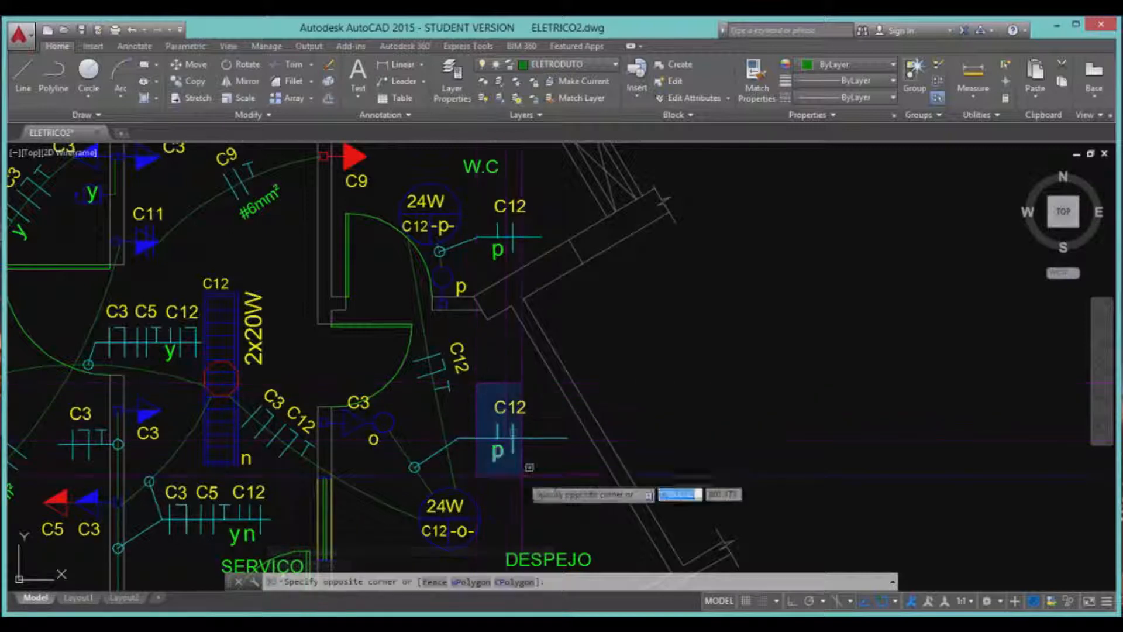
pyautogui.click(537, 479)
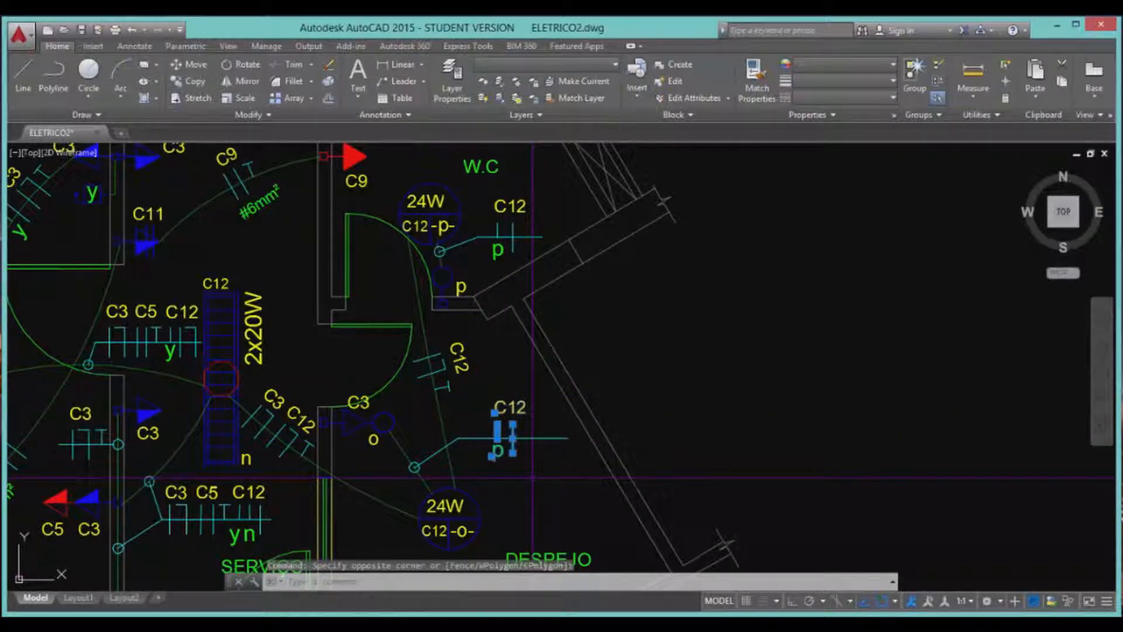
pyautogui.press('Delete')
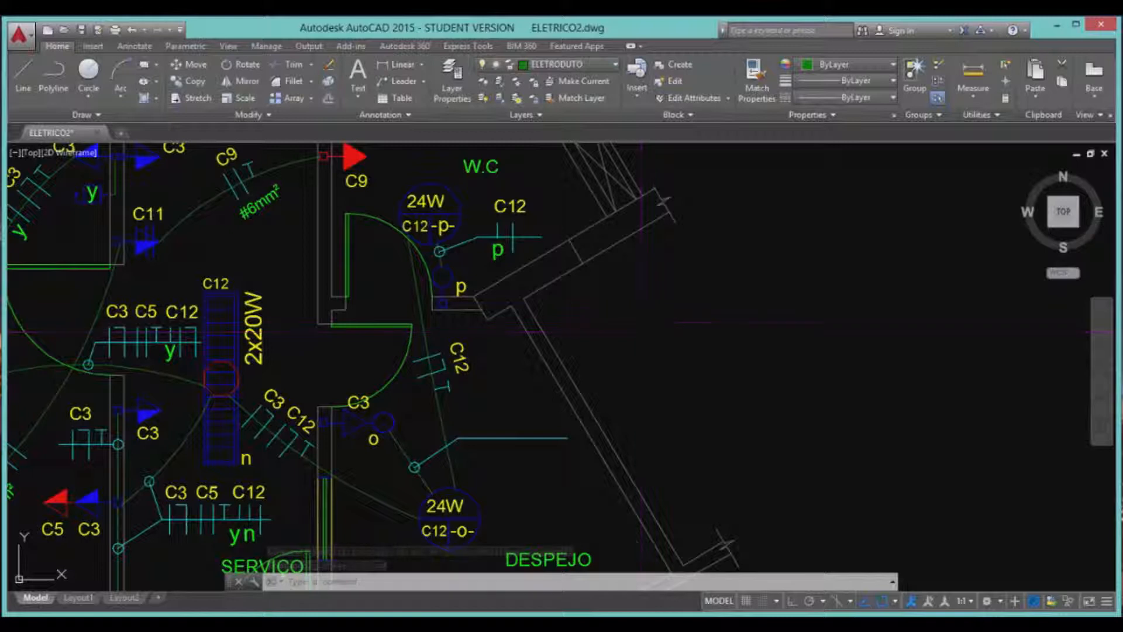
# Copy the upper C12 switch to the clipboard and paste it right of the W.C wall.
pyautogui.click(489, 195)
pyautogui.click(541, 265)
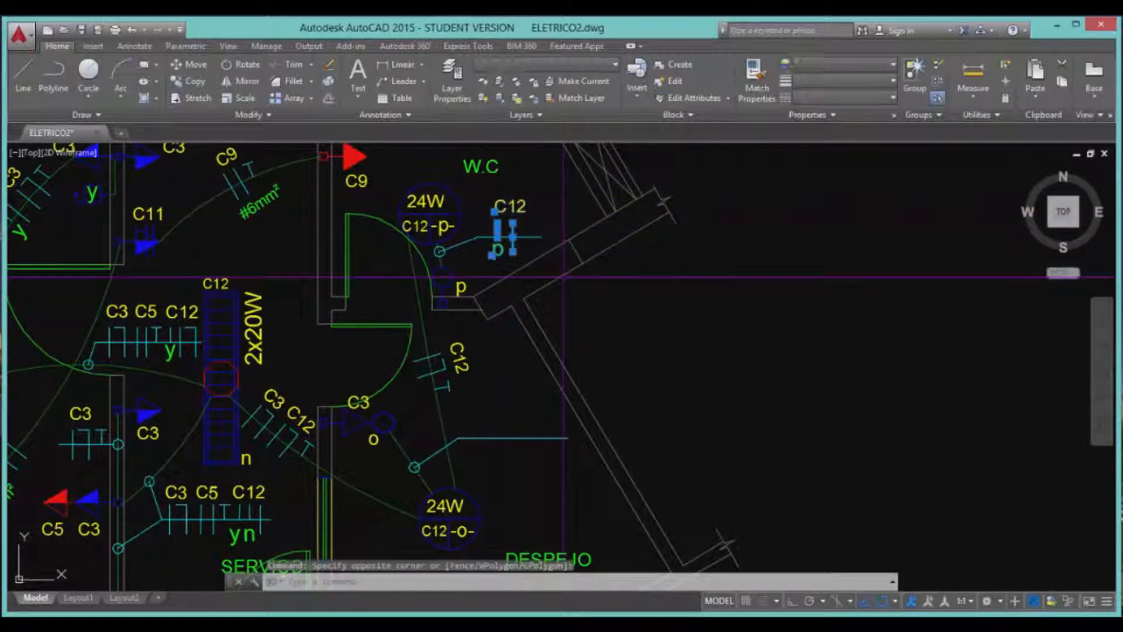
pyautogui.hotkey('ctrl', 'c')
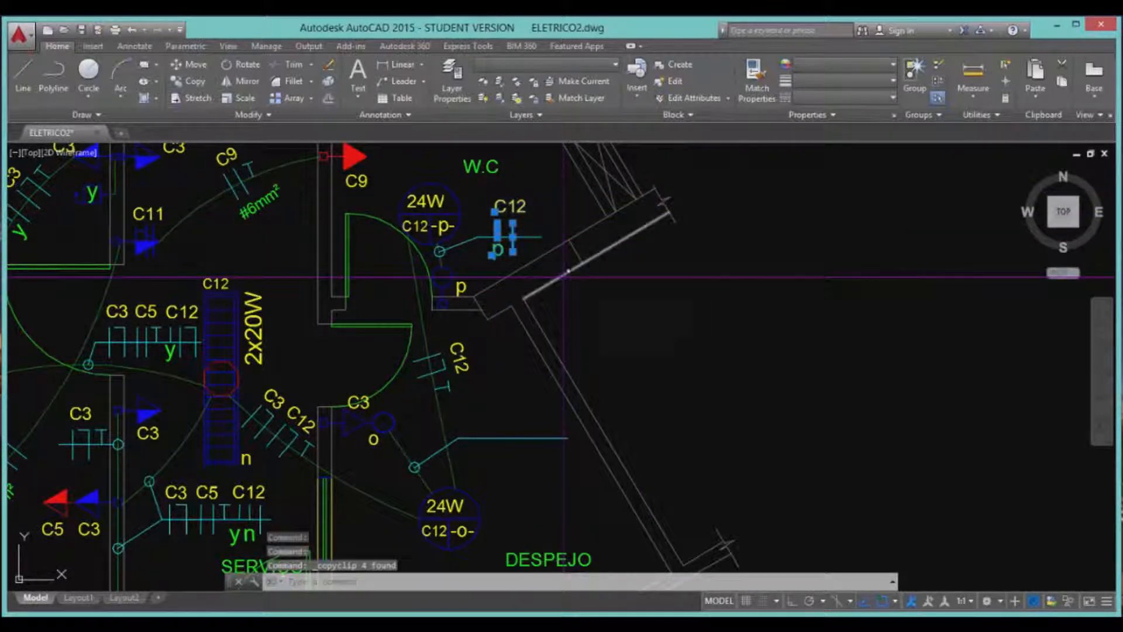
pyautogui.press('Escape')
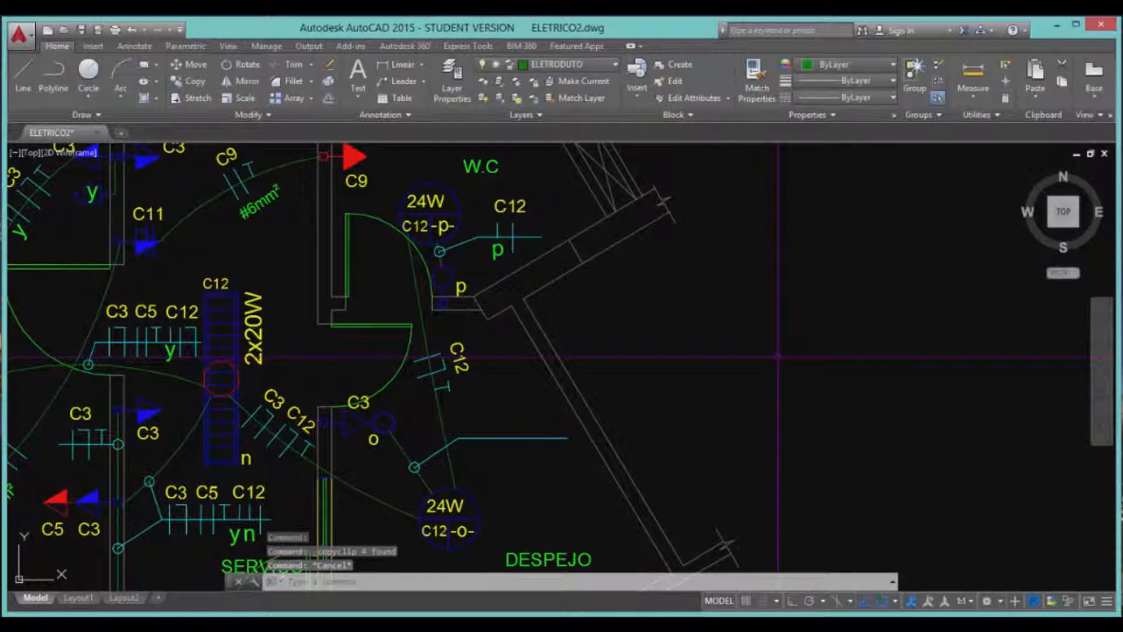
pyautogui.hotkey('ctrl', 'v')
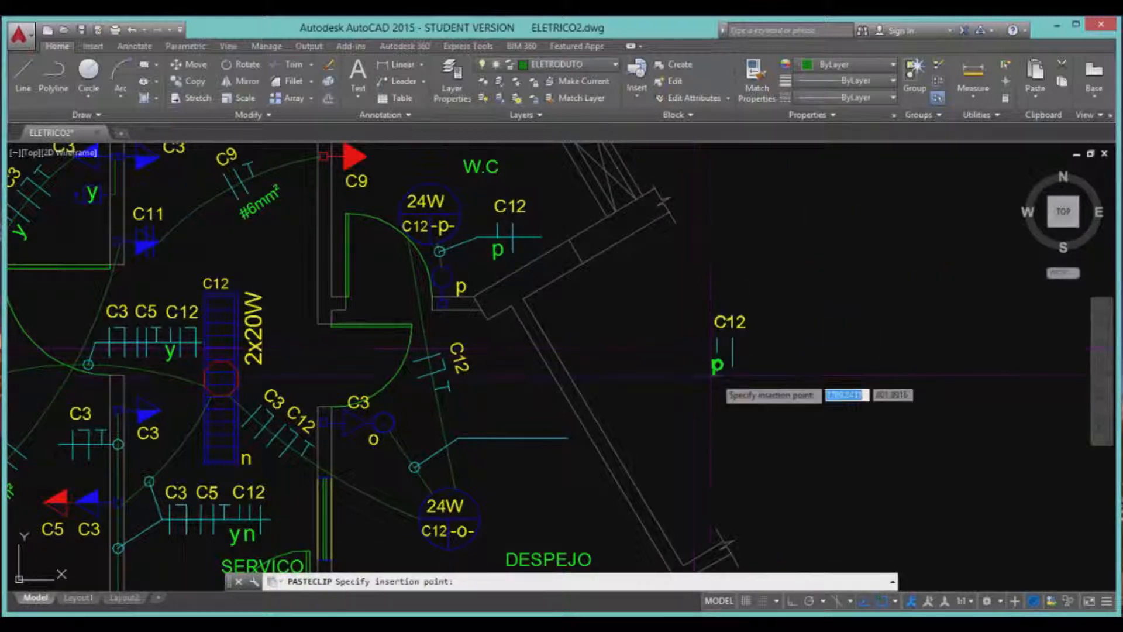
pyautogui.click(715, 374)
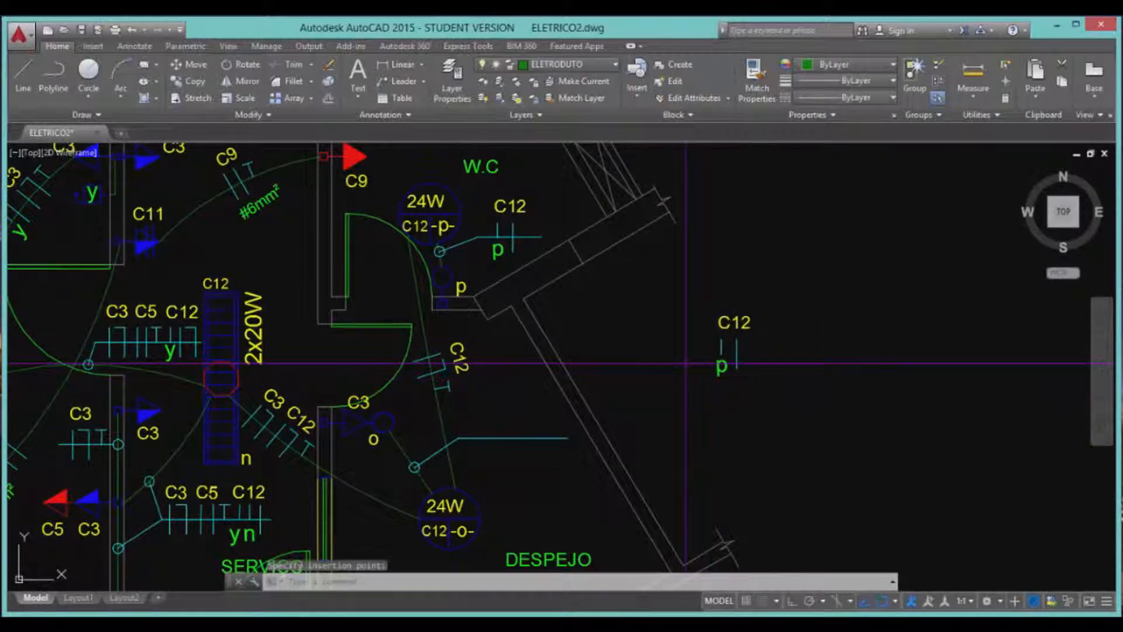
# Paste a second C12 copy further right, then delete both pasted C12 symbols.
pyautogui.click(892, 380)
pyautogui.click(671, 309)
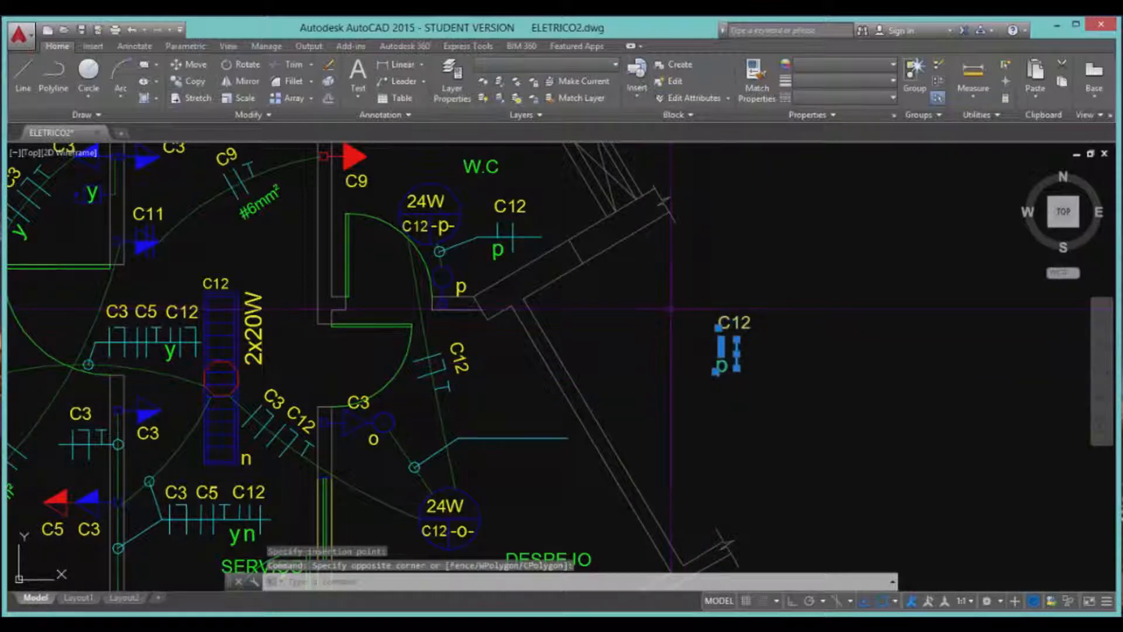
pyautogui.hotkey('ctrl', 'c')
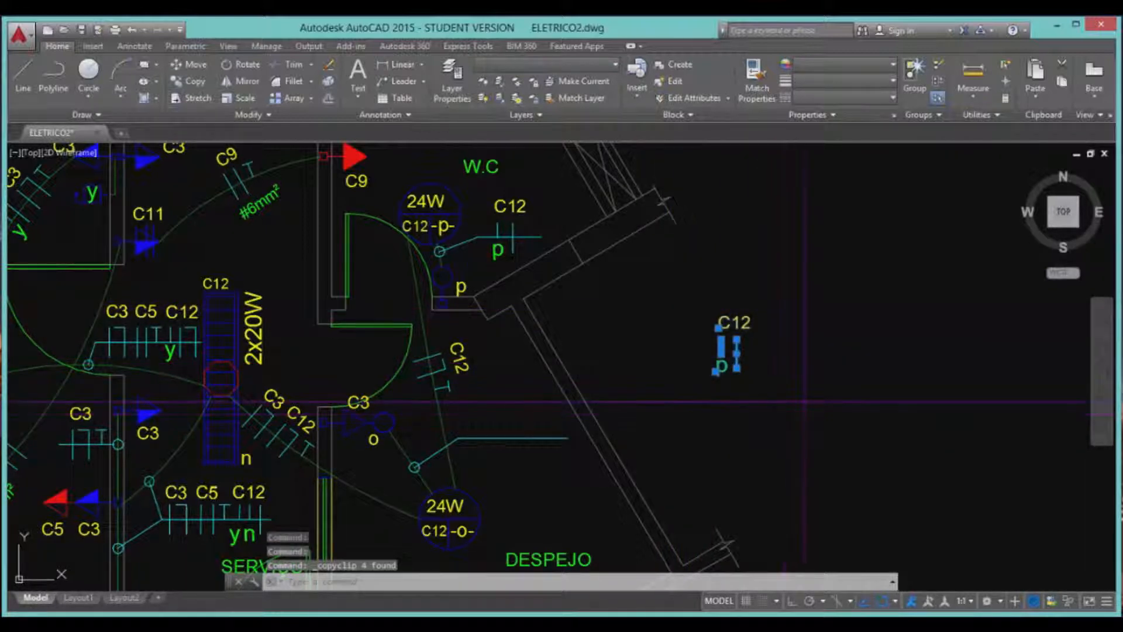
pyautogui.hotkey('ctrl', 'v')
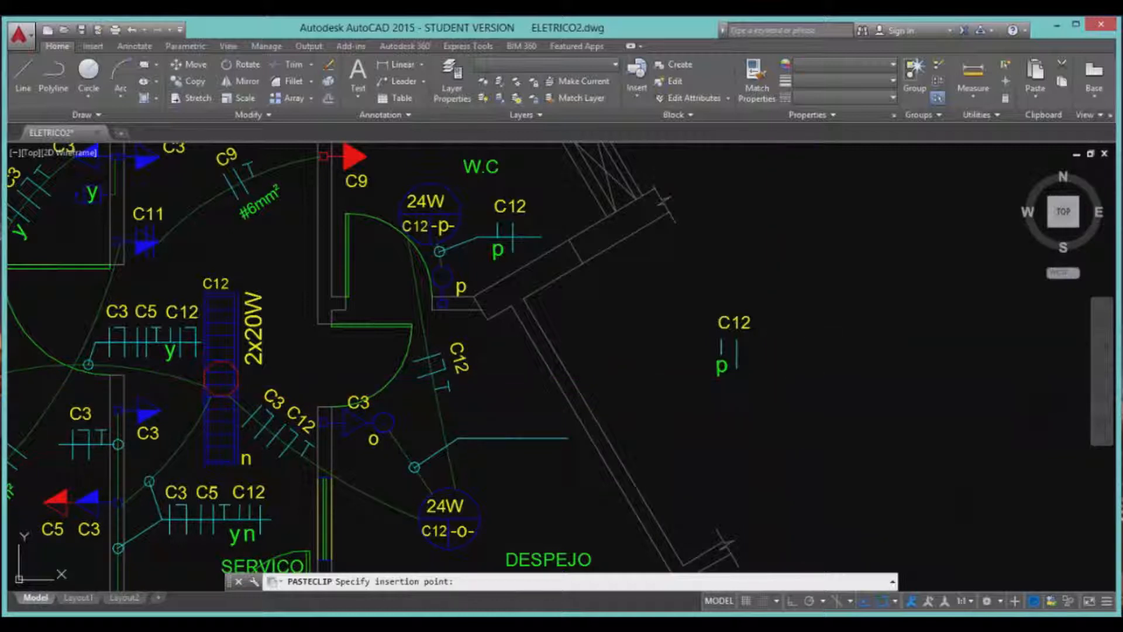
pyautogui.click(805, 387)
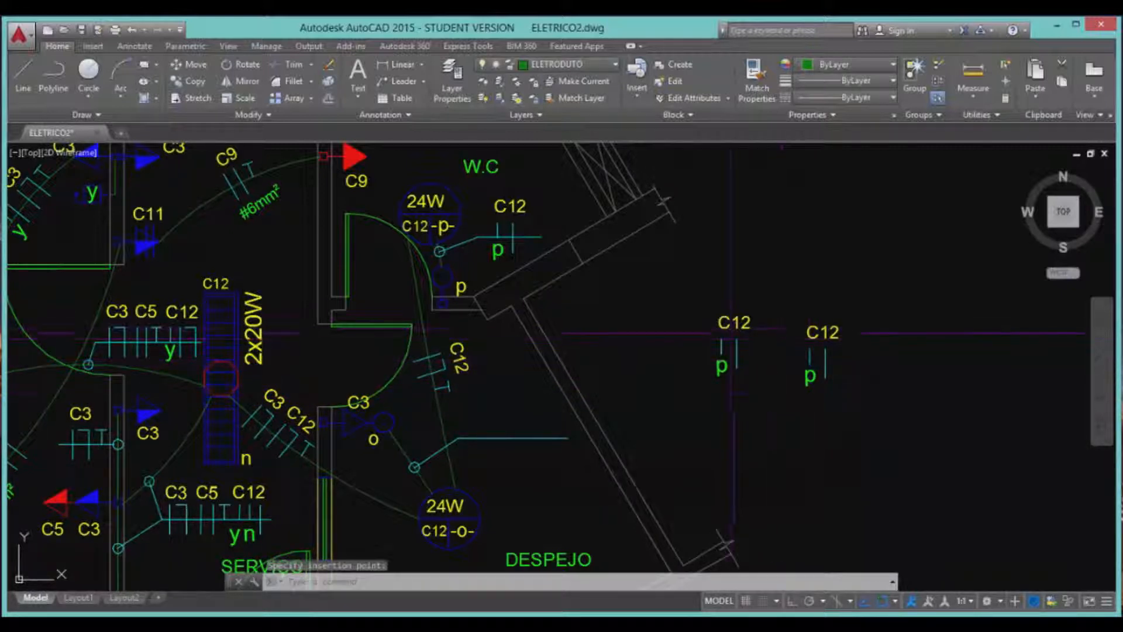
pyautogui.click(856, 416)
pyautogui.click(694, 152)
pyautogui.press('Delete')
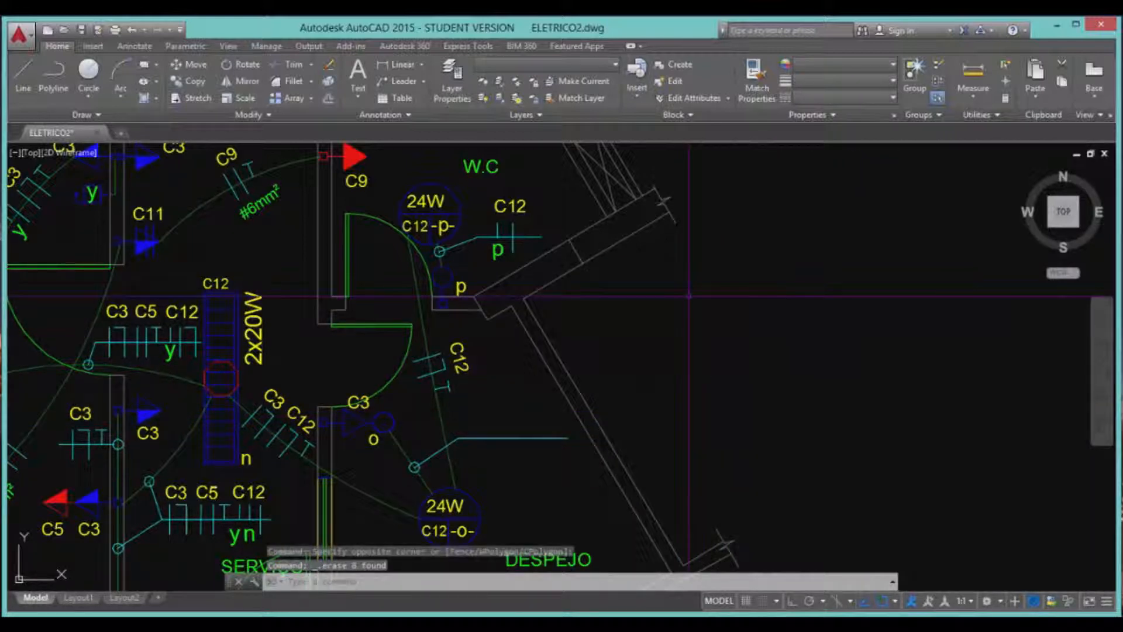
# Draw a horizontal line and a vertical line meeting at its left end, with Ortho on.
pyautogui.write('l')
pyautogui.press('Return')
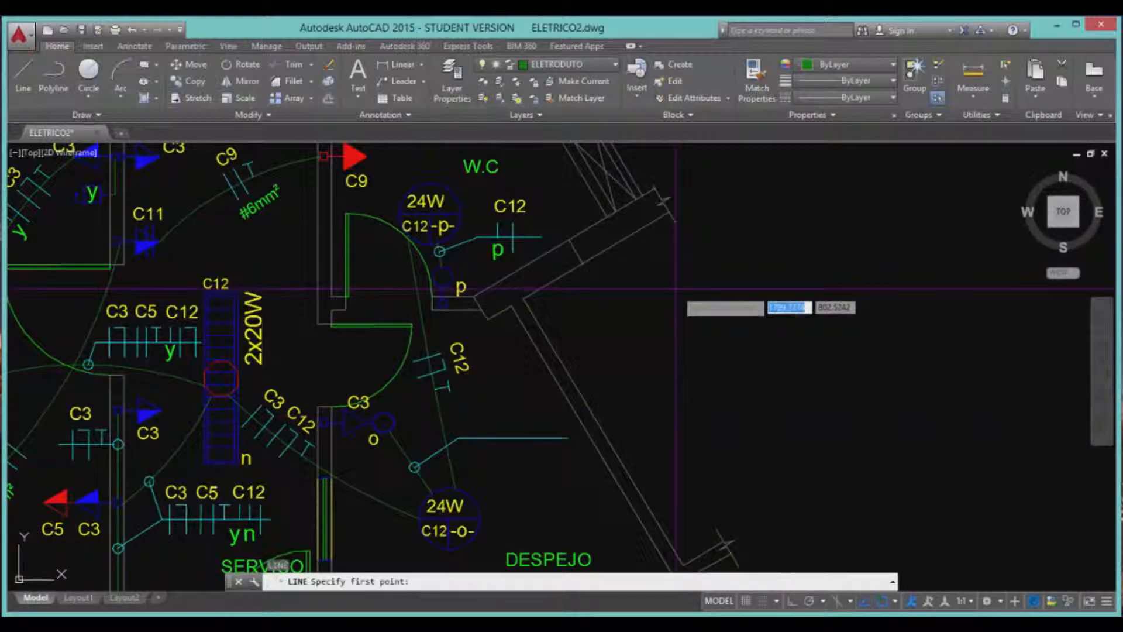
pyautogui.click(674, 289)
pyautogui.press('F8')
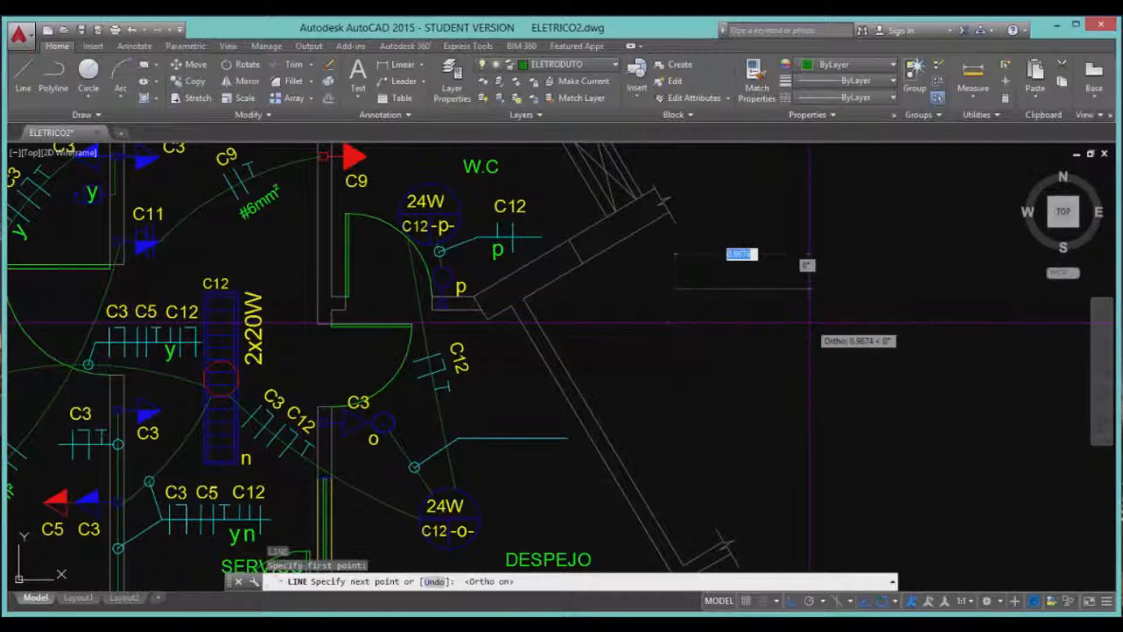
pyautogui.click(811, 322)
pyautogui.press('Return')
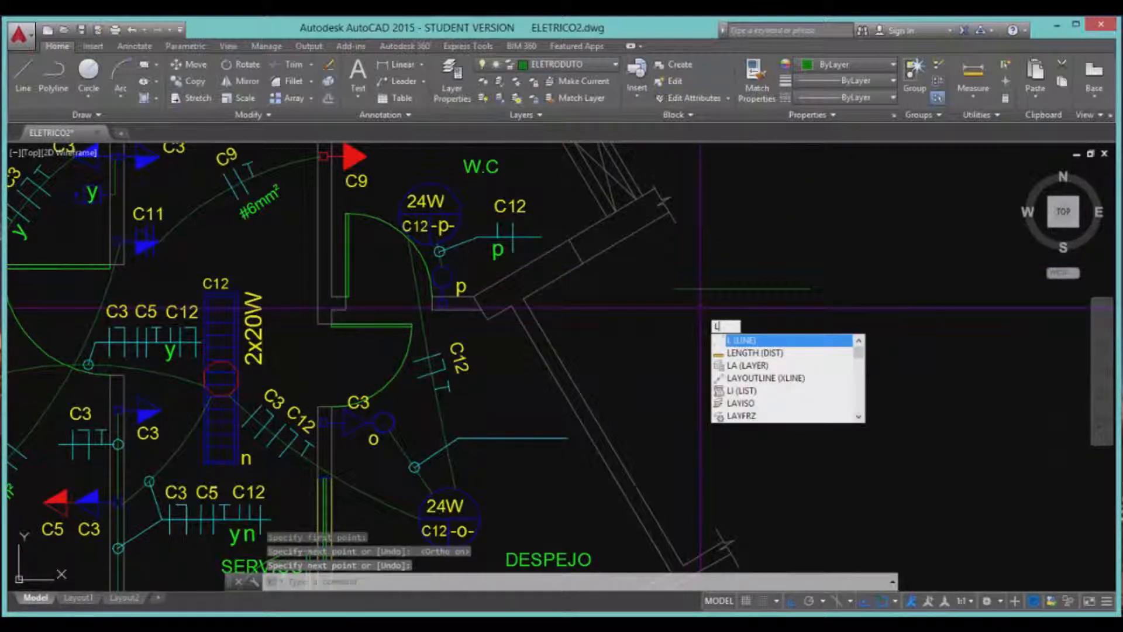
pyautogui.press('Return')
pyautogui.click(677, 289)
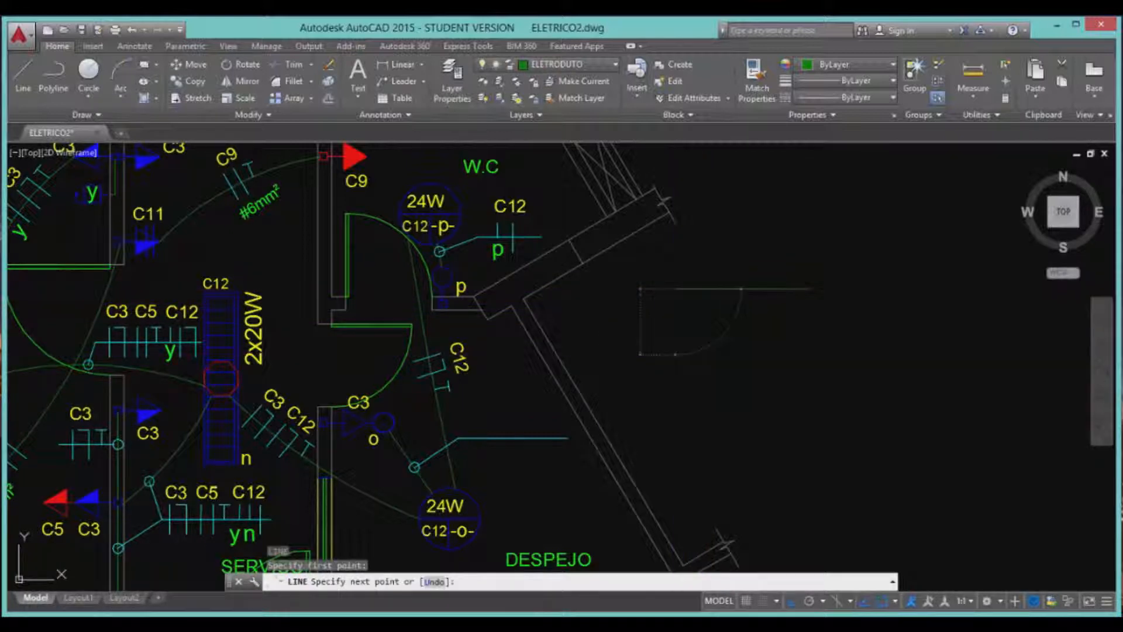
pyautogui.click(677, 354)
pyautogui.press('Return')
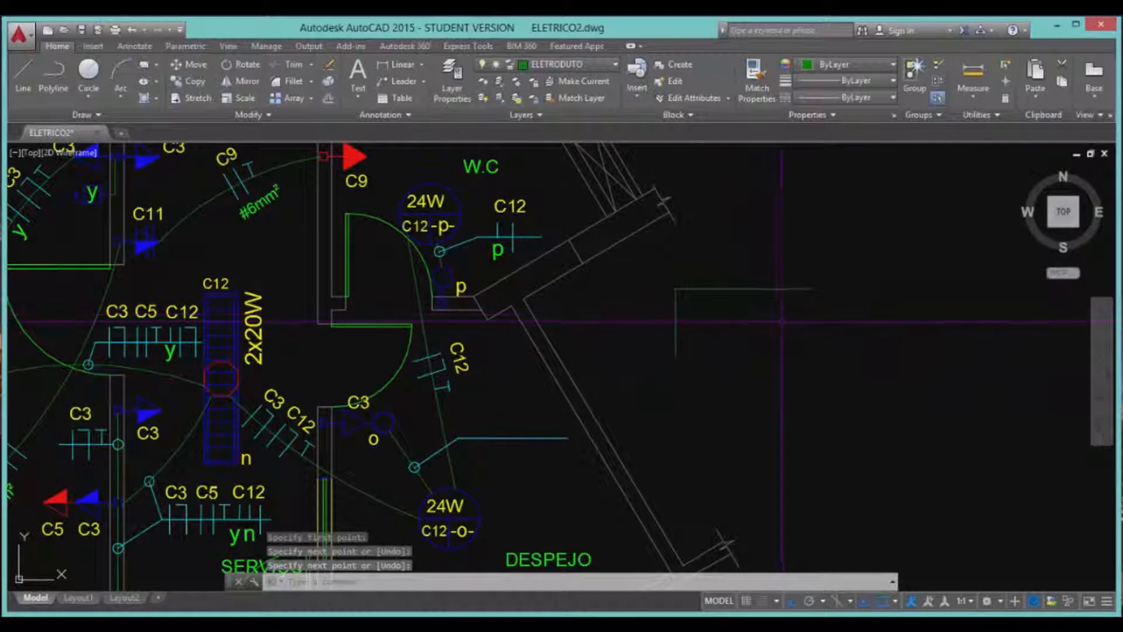
# Copy the horizontal line down and the vertical line right to close a rectangle.
pyautogui.click(753, 316)
pyautogui.click(740, 282)
pyautogui.write('co')
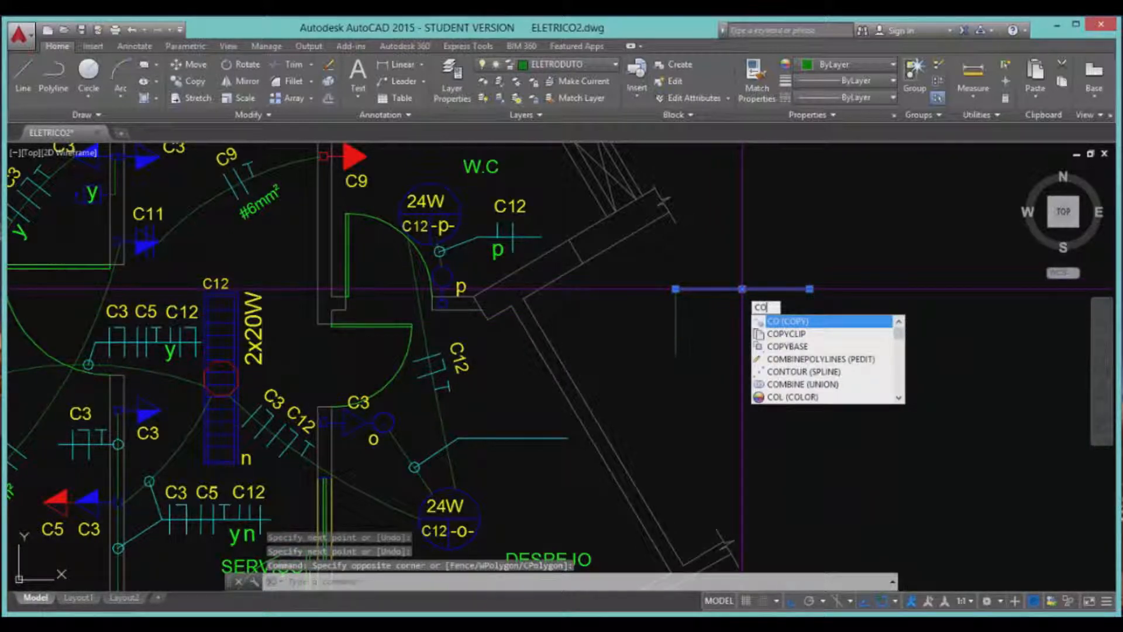
pyautogui.press('Return')
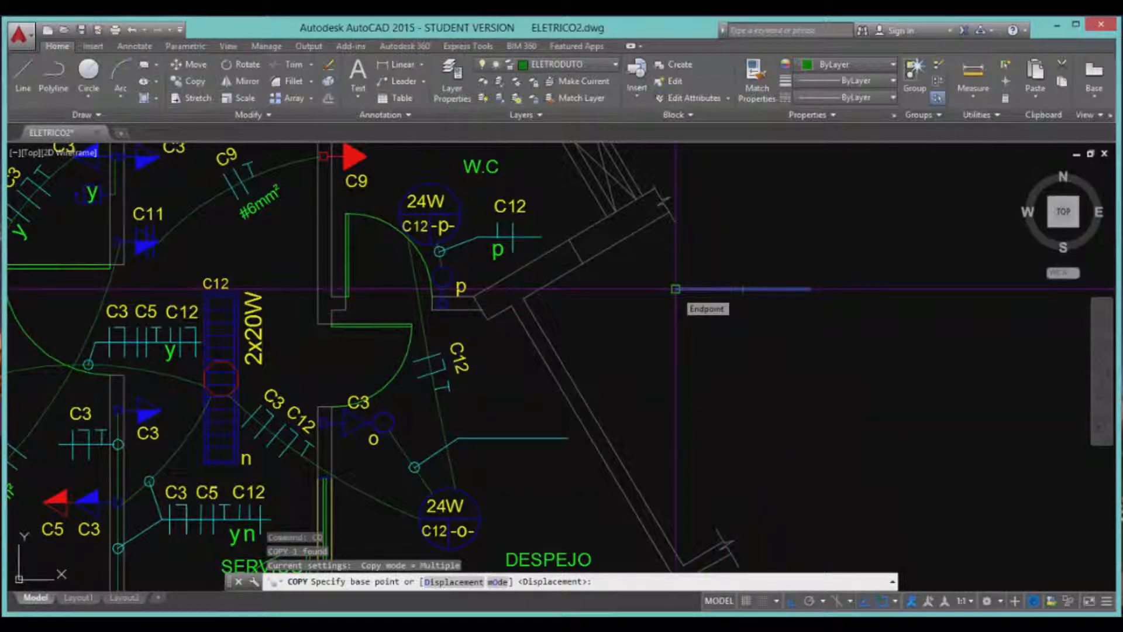
pyautogui.click(676, 289)
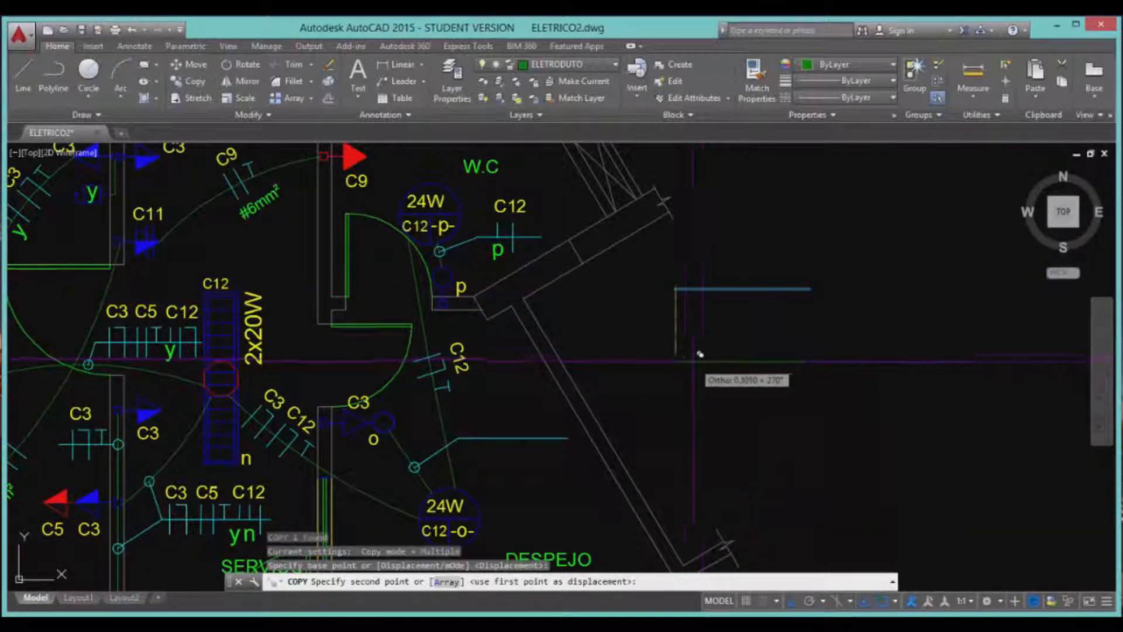
pyautogui.click(678, 353)
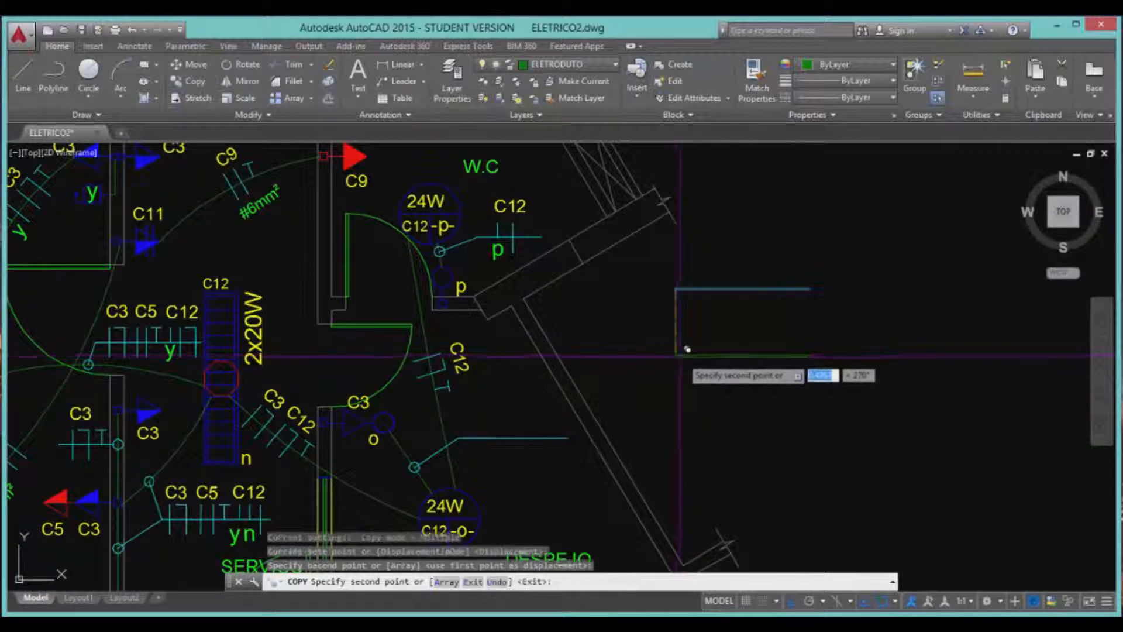
pyautogui.press('Return')
pyautogui.click(695, 311)
pyautogui.click(663, 321)
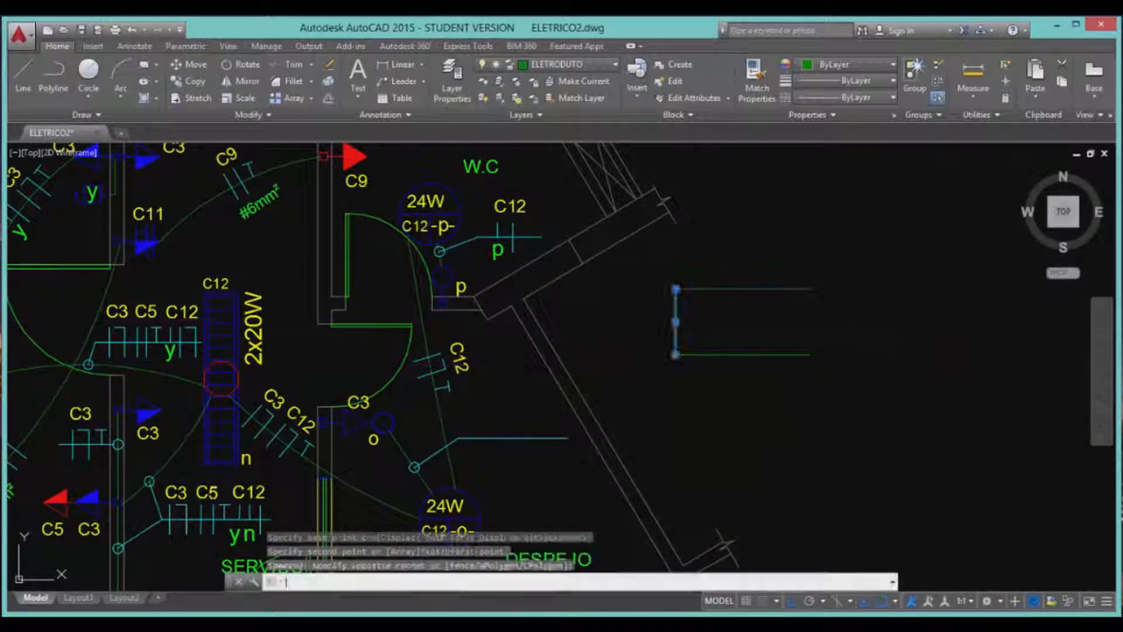
pyautogui.press('Return')
pyautogui.click(676, 289)
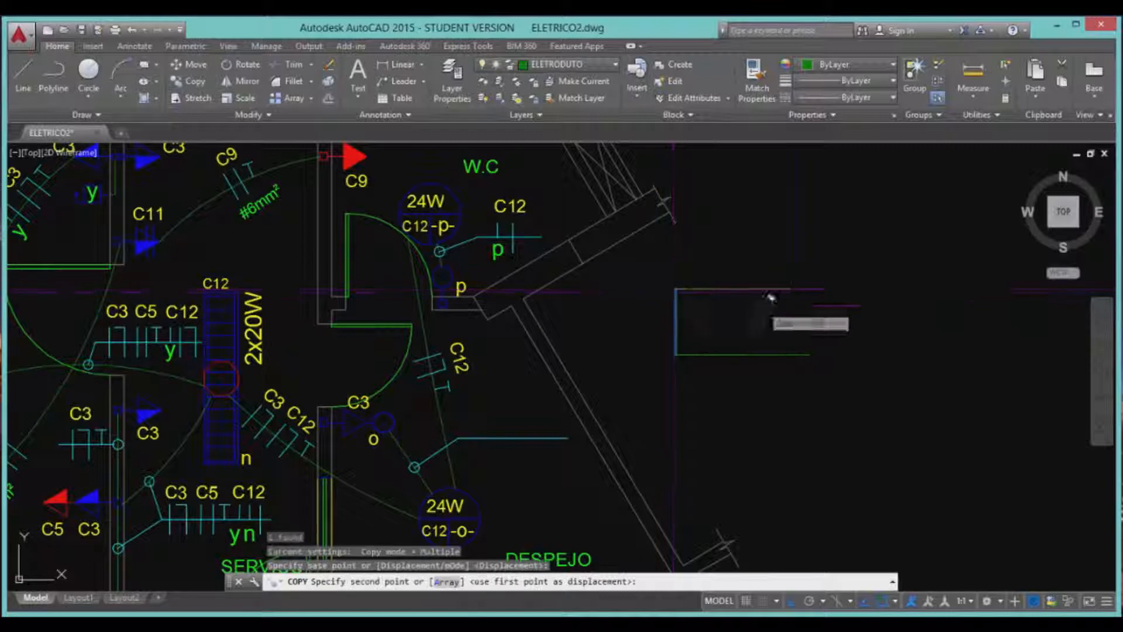
pyautogui.click(810, 289)
pyautogui.press('Return')
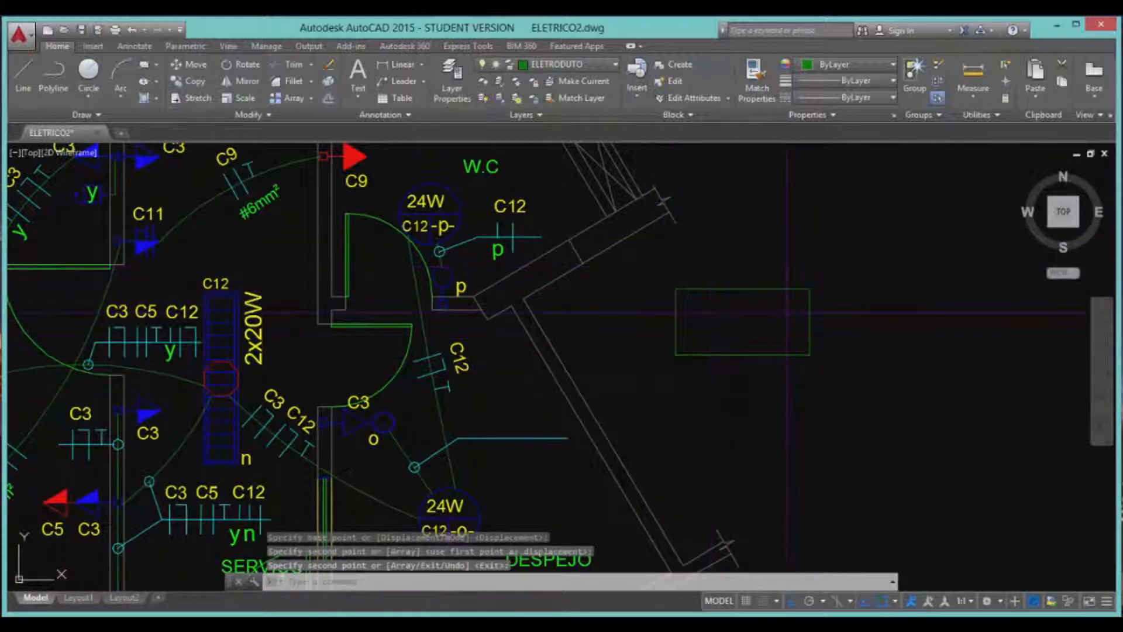
# Erase the rectangle's right and bottom sides and copy the top line to the clipboard.
pyautogui.click(826, 362)
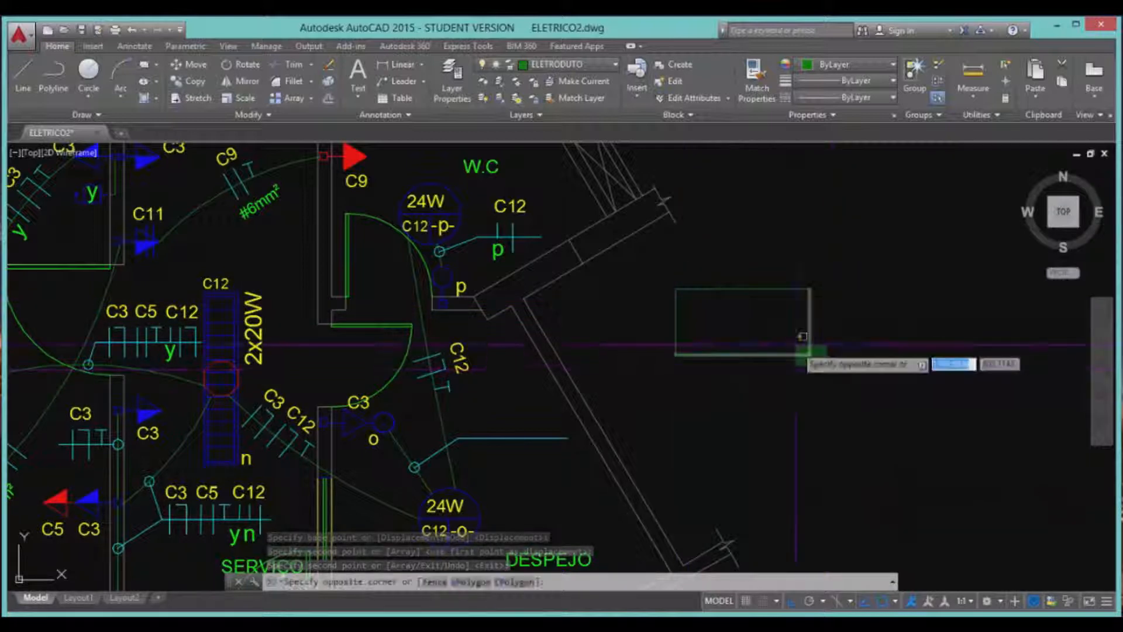
pyautogui.click(792, 342)
pyautogui.press('Delete')
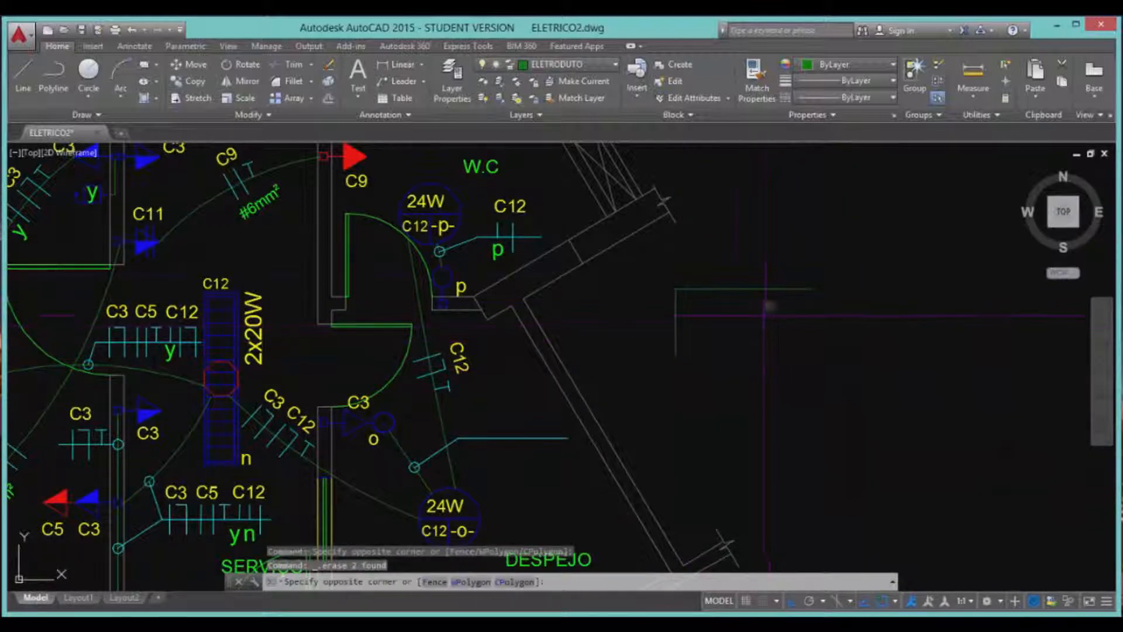
pyautogui.click(765, 306)
pyautogui.click(738, 275)
pyautogui.hotkey('ctrl', 'c')
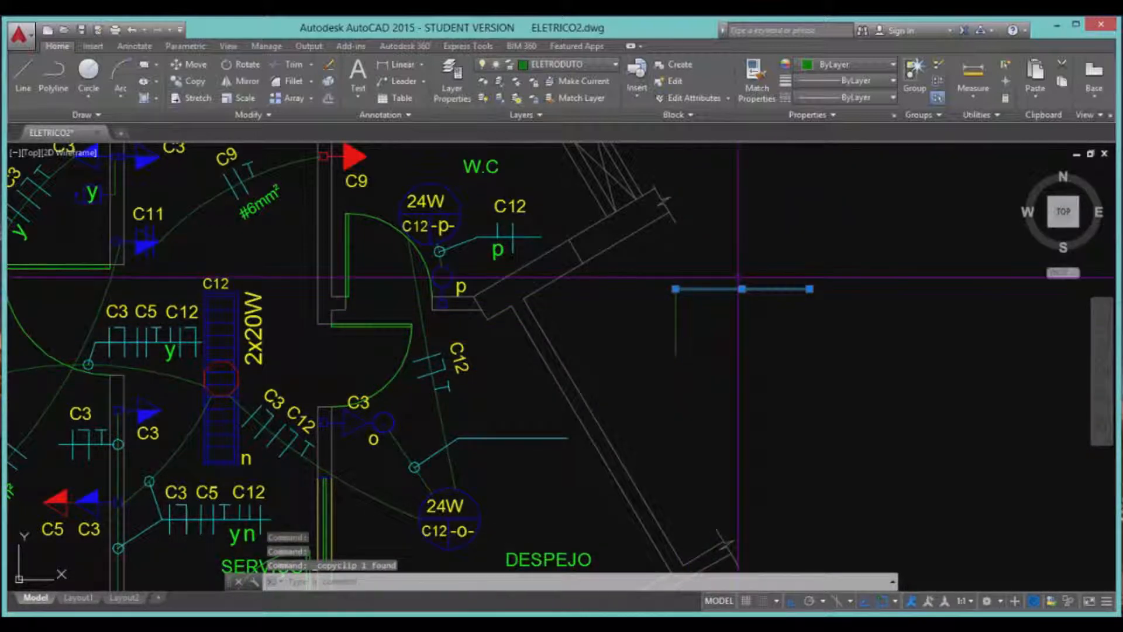
# Paste the top line as the bottom edge and copy it halfway down as a middle line.
pyautogui.hotkey('ctrl', 'v')
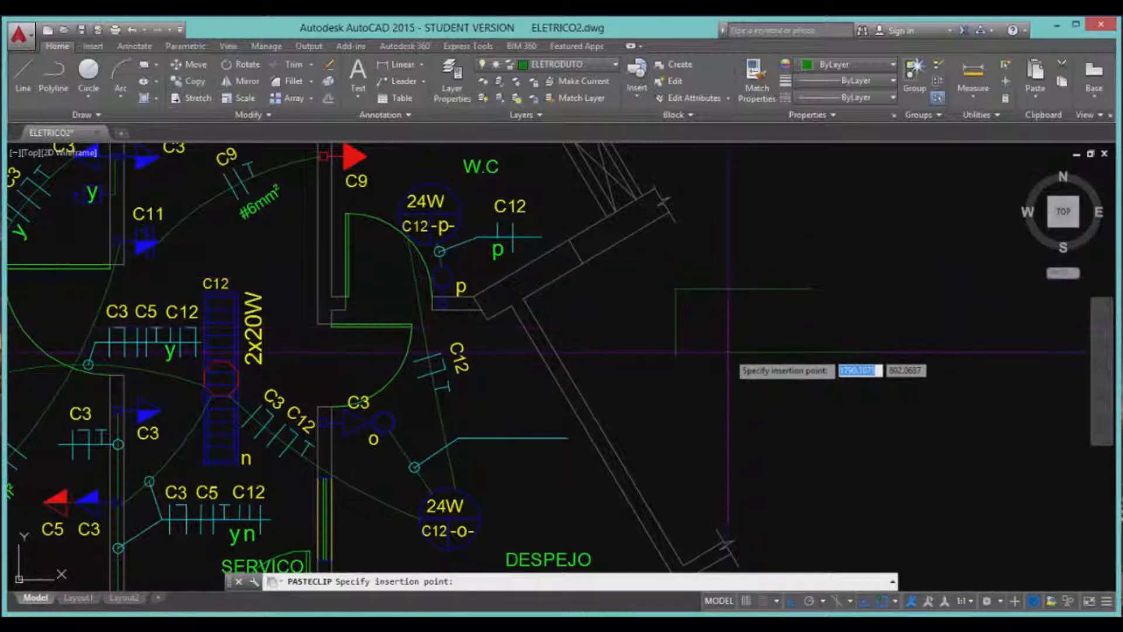
pyautogui.click(676, 355)
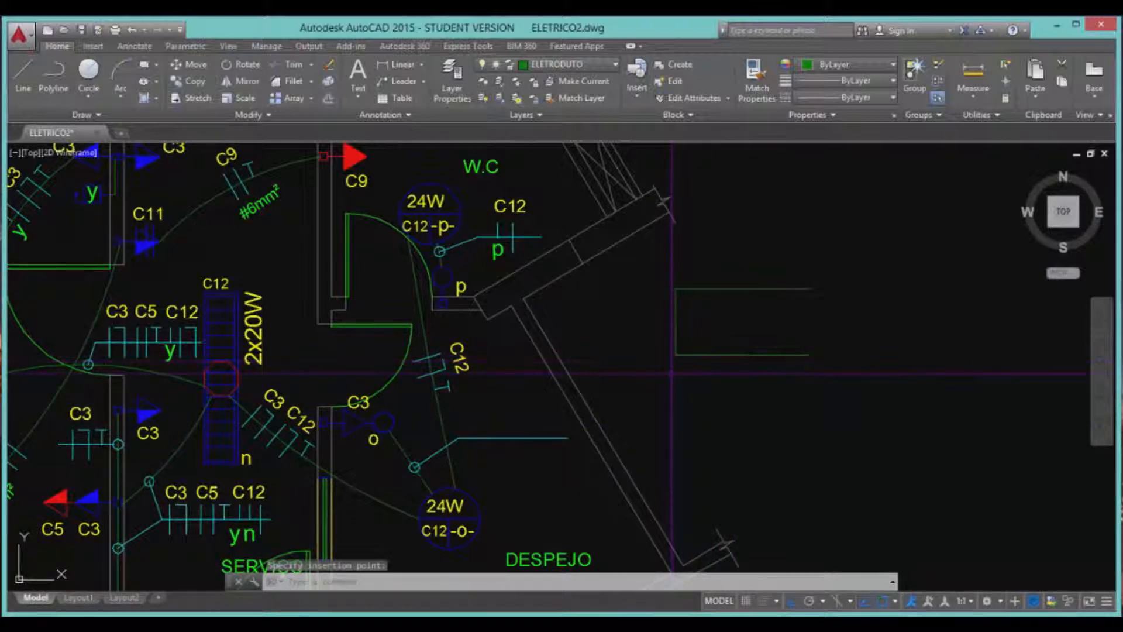
pyautogui.click(742, 288)
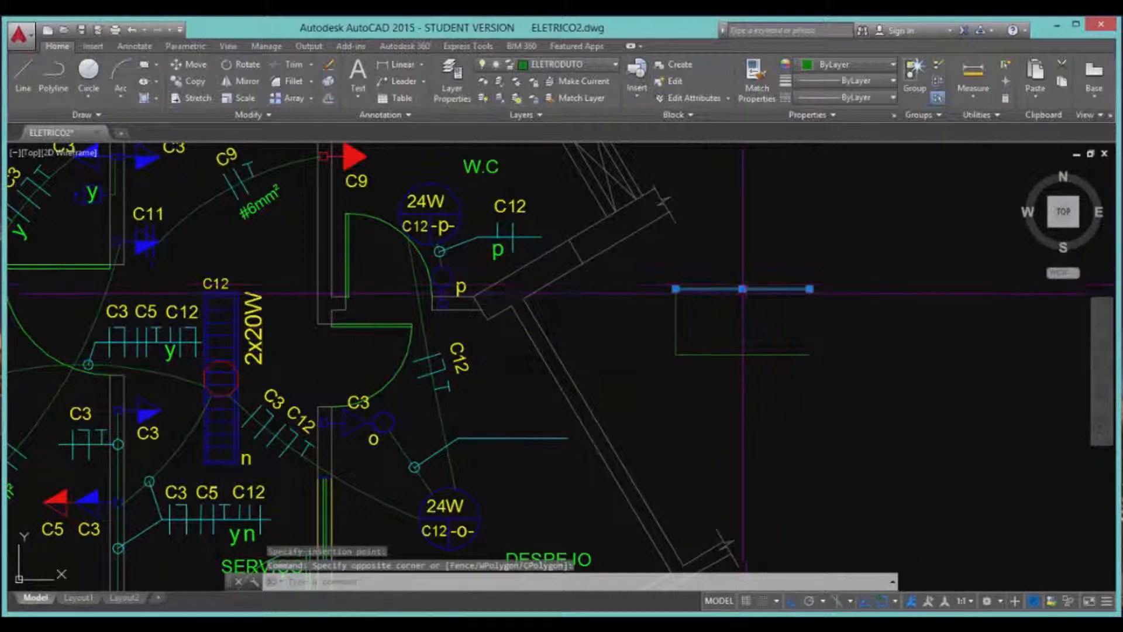
pyautogui.write('CO')
pyautogui.press('Return')
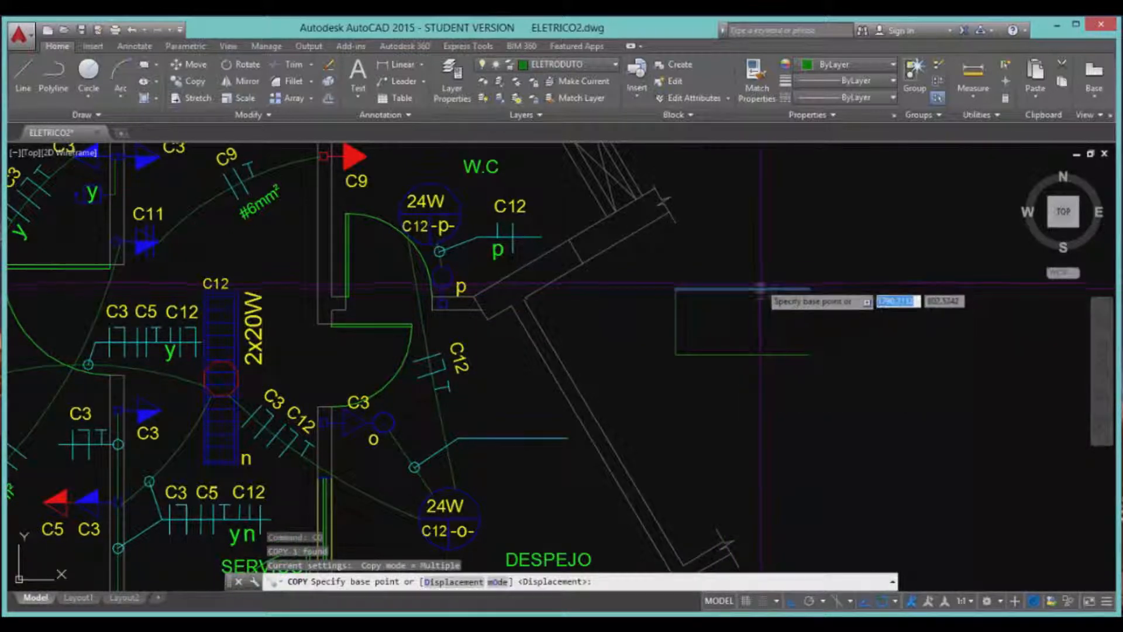
pyautogui.click(742, 288)
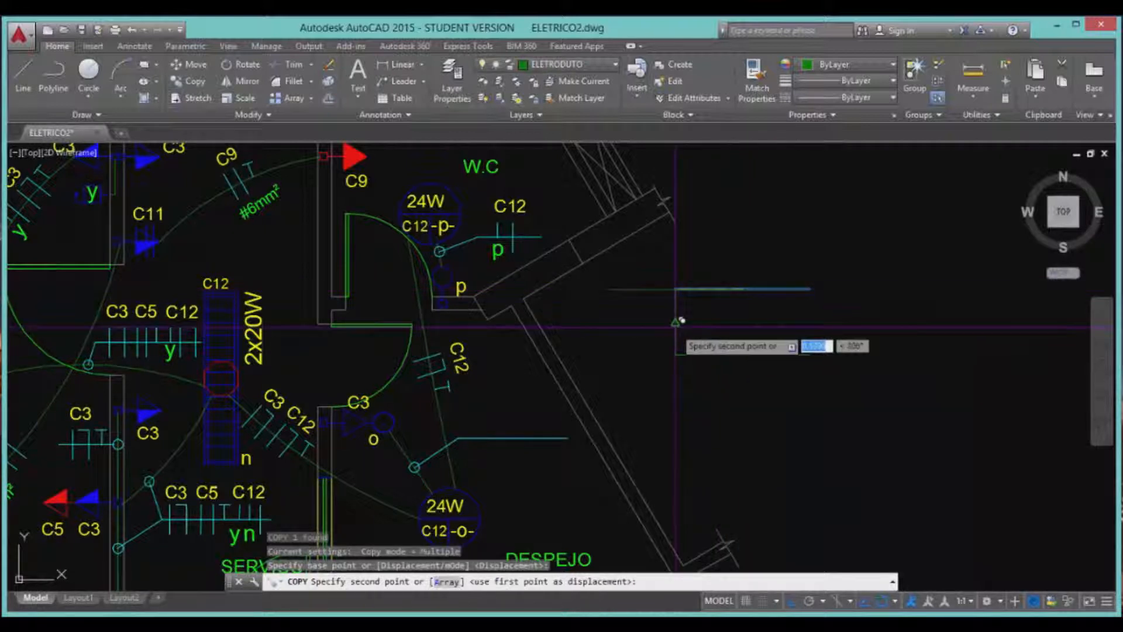
pyautogui.click(677, 322)
pyautogui.press('Return')
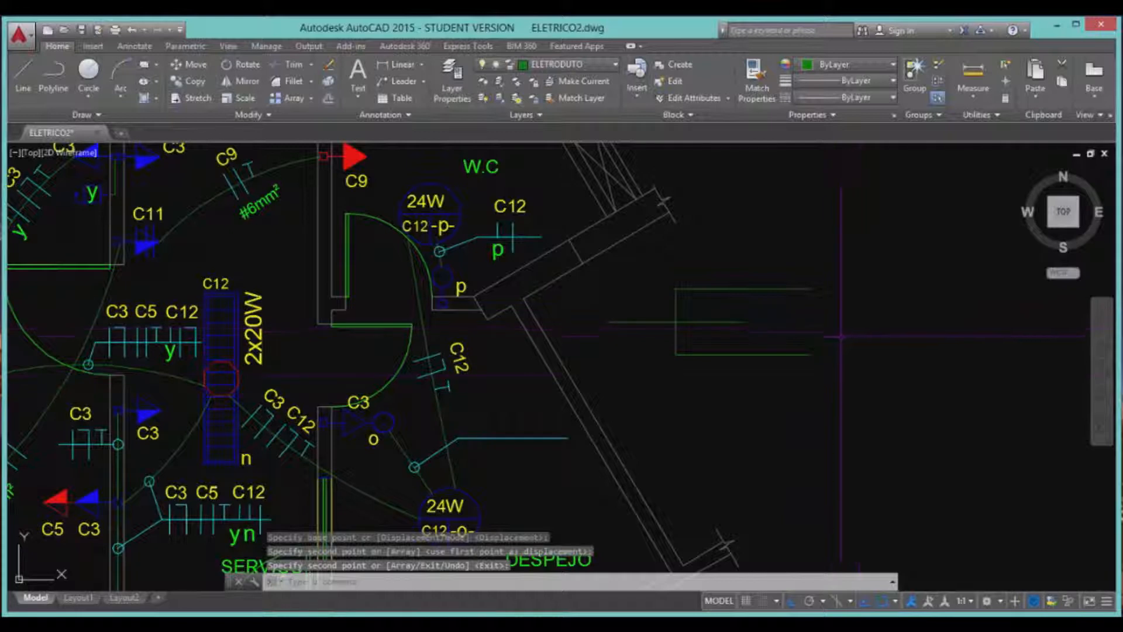
# Window-select all four test lines and delete them.
pyautogui.click(843, 388)
pyautogui.click(659, 272)
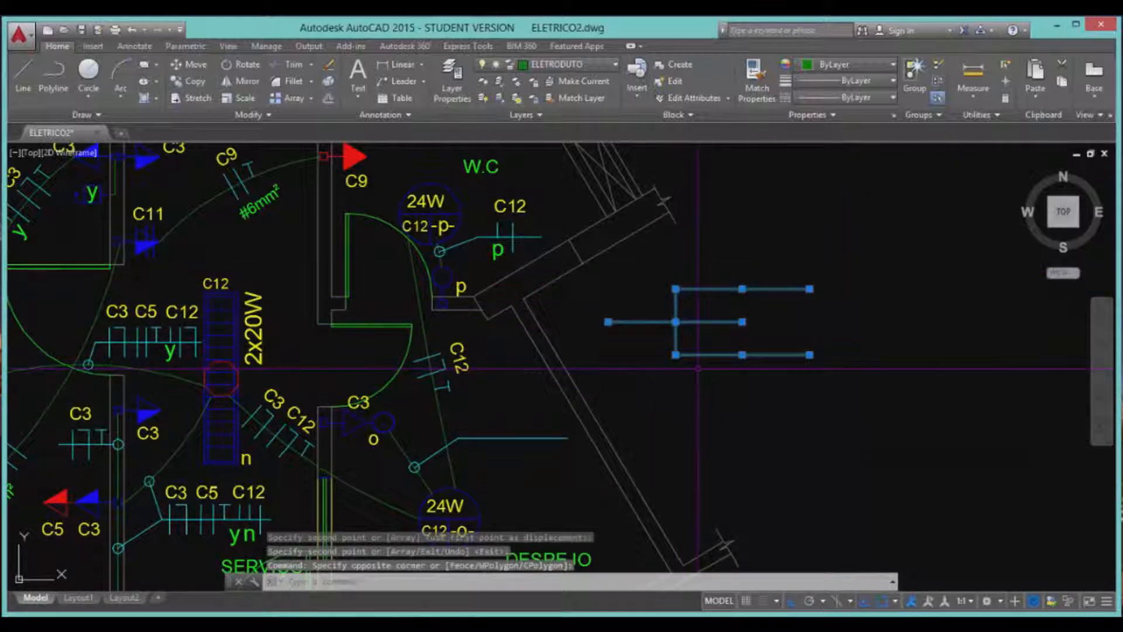
pyautogui.press('Delete')
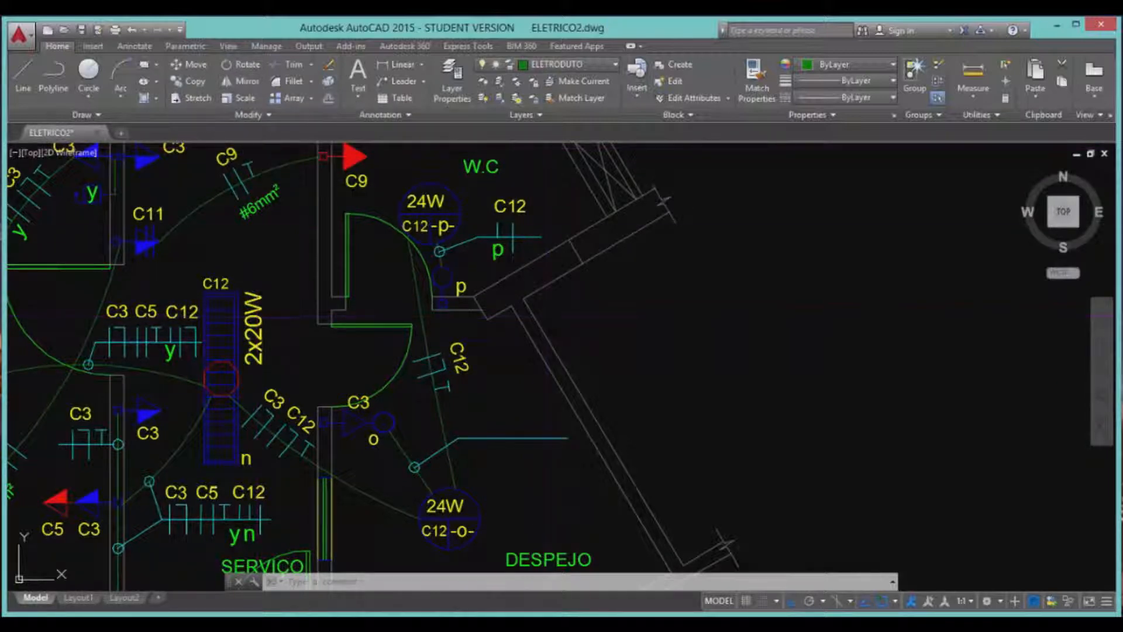
pyautogui.scroll(-5, 525, 239)
pyautogui.scroll(-4, 523, 465)
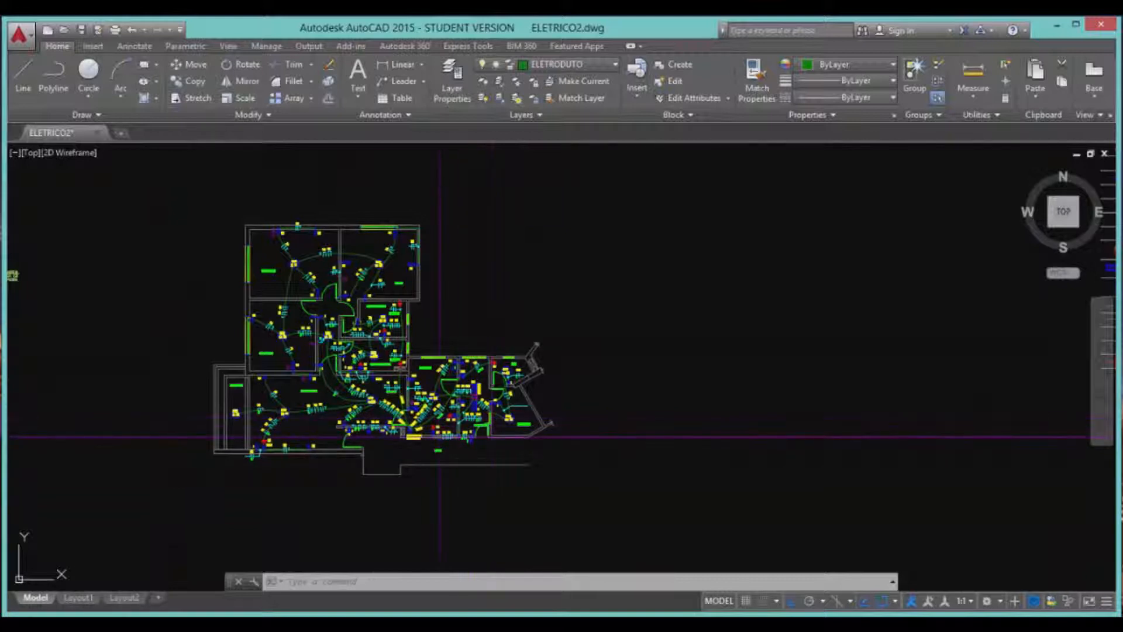
pyautogui.moveTo(439, 436)
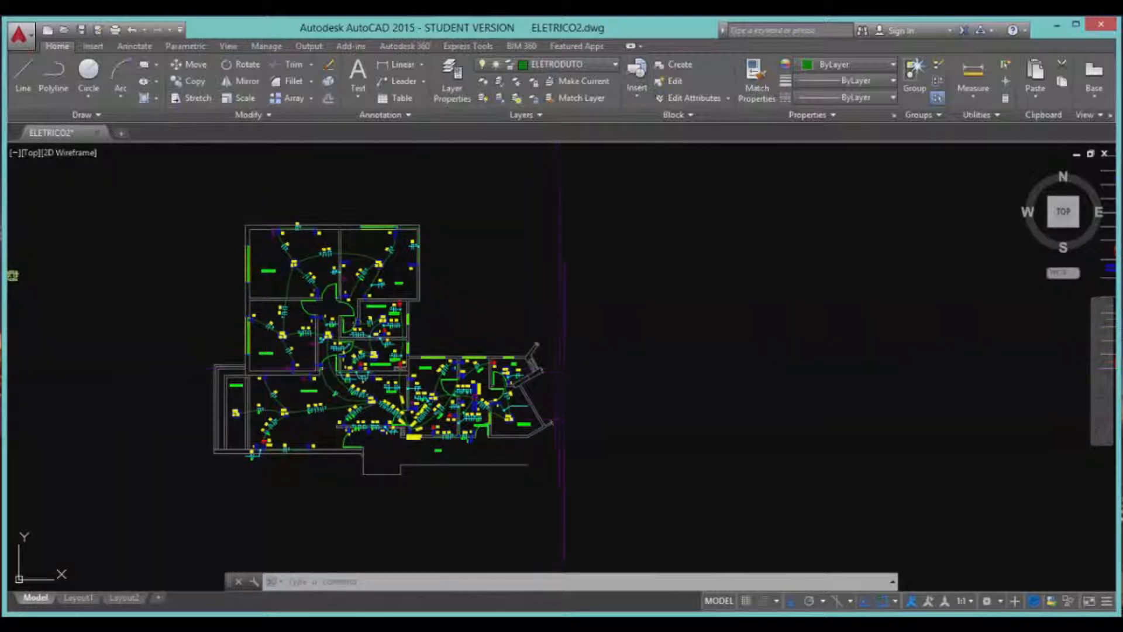
pyautogui.scroll(-2, 760, 449)
pyautogui.scroll(2, 602, 458)
pyautogui.scroll(-3, 585, 462)
pyautogui.scroll(5, 539, 485)
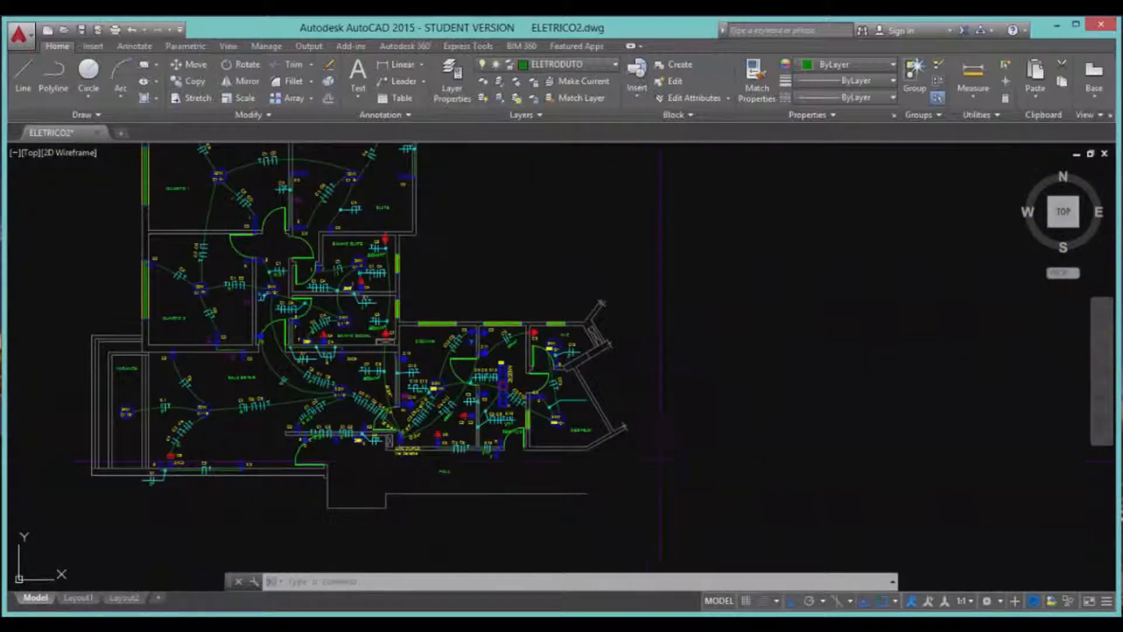
pyautogui.scroll(3, 661, 459)
pyautogui.scroll(-1, 564, 350)
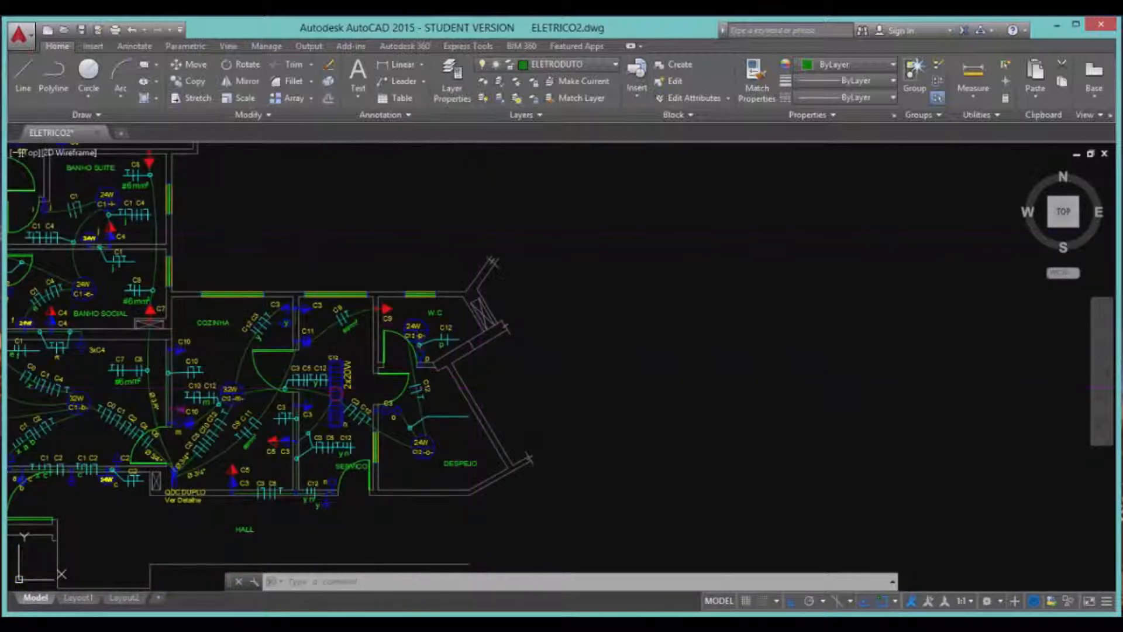
pyautogui.scroll(-2, 500, 264)
pyautogui.scroll(2, 464, 319)
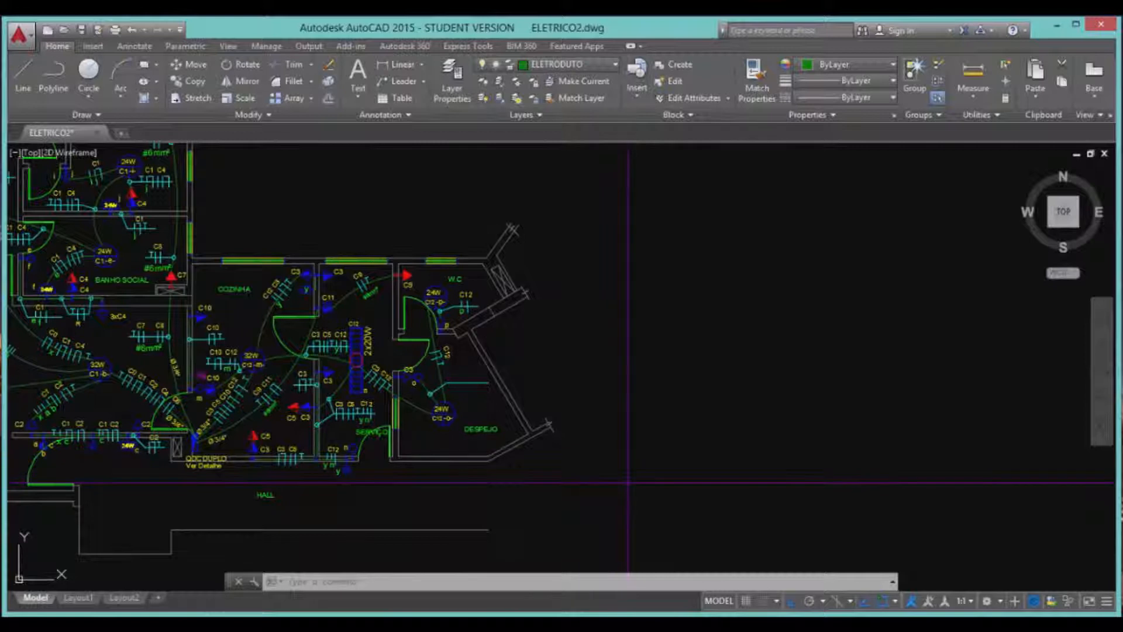
# Mirror the kitchen, W.C, service and storage rooms across a vertical axis to their right, keeping the originals.
pyautogui.click(241, 81)
pyautogui.click(650, 515)
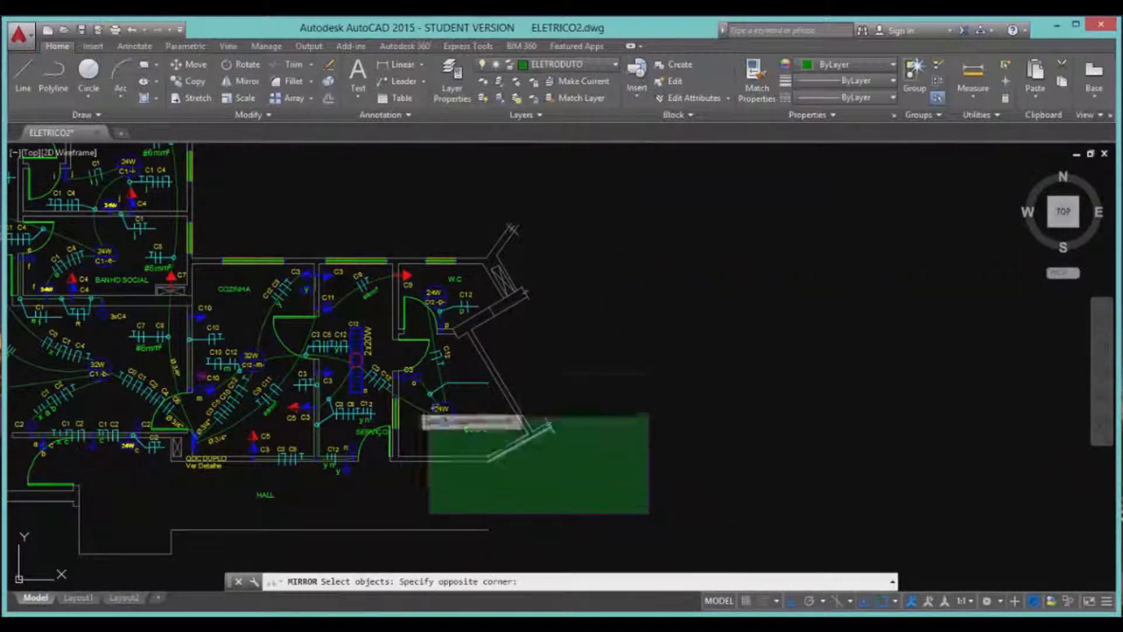
pyautogui.click(231, 201)
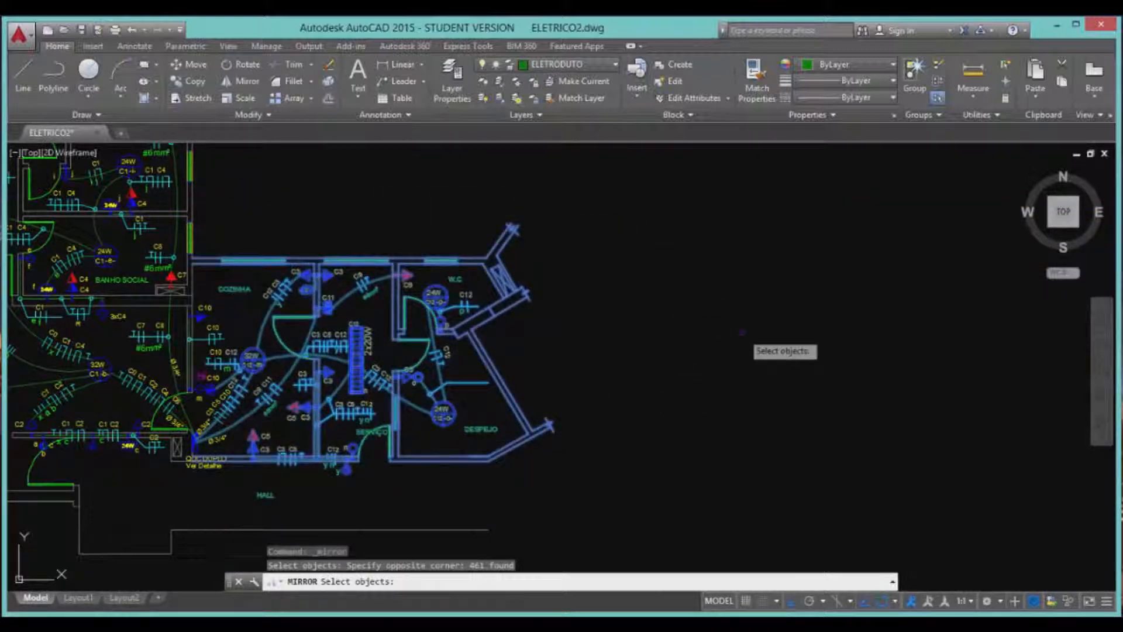
pyautogui.press('Return')
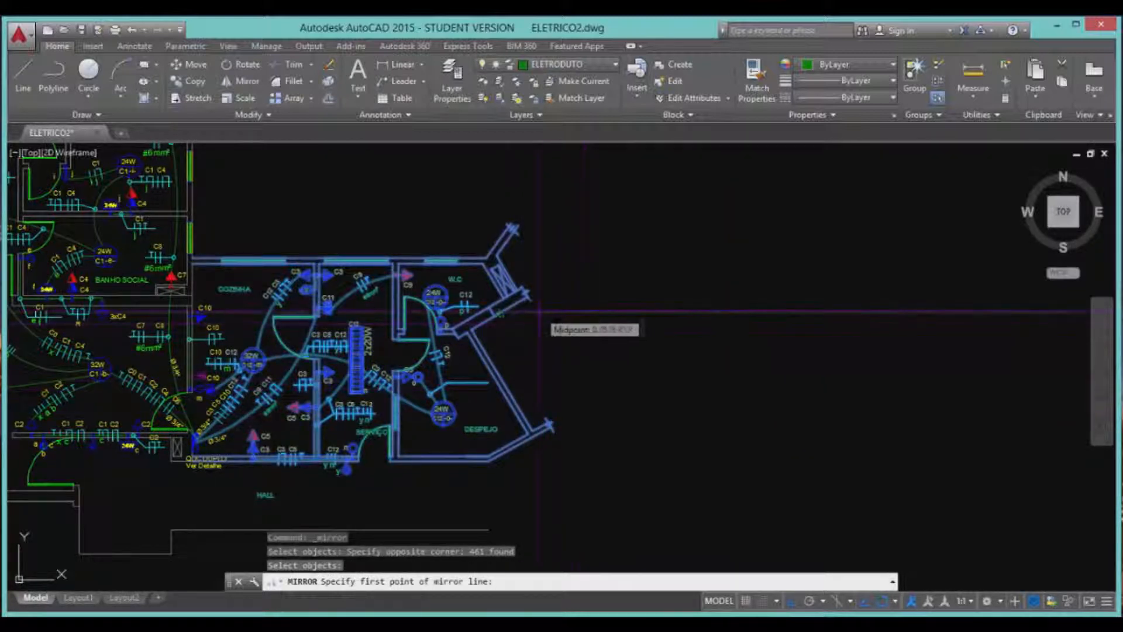
pyautogui.click(557, 358)
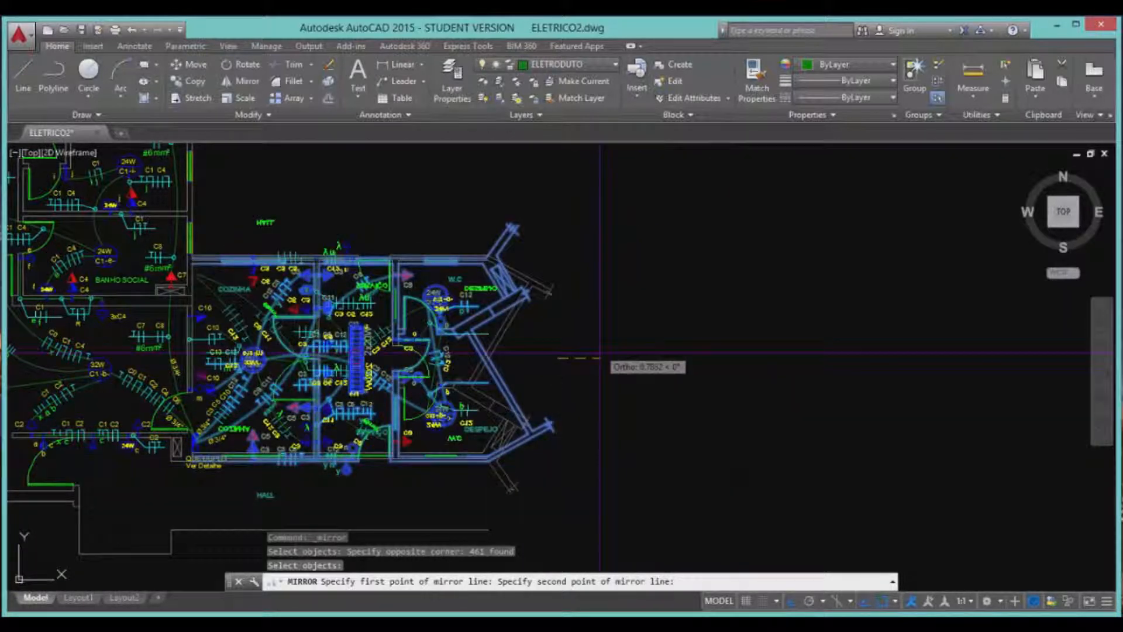
pyautogui.click(622, 470)
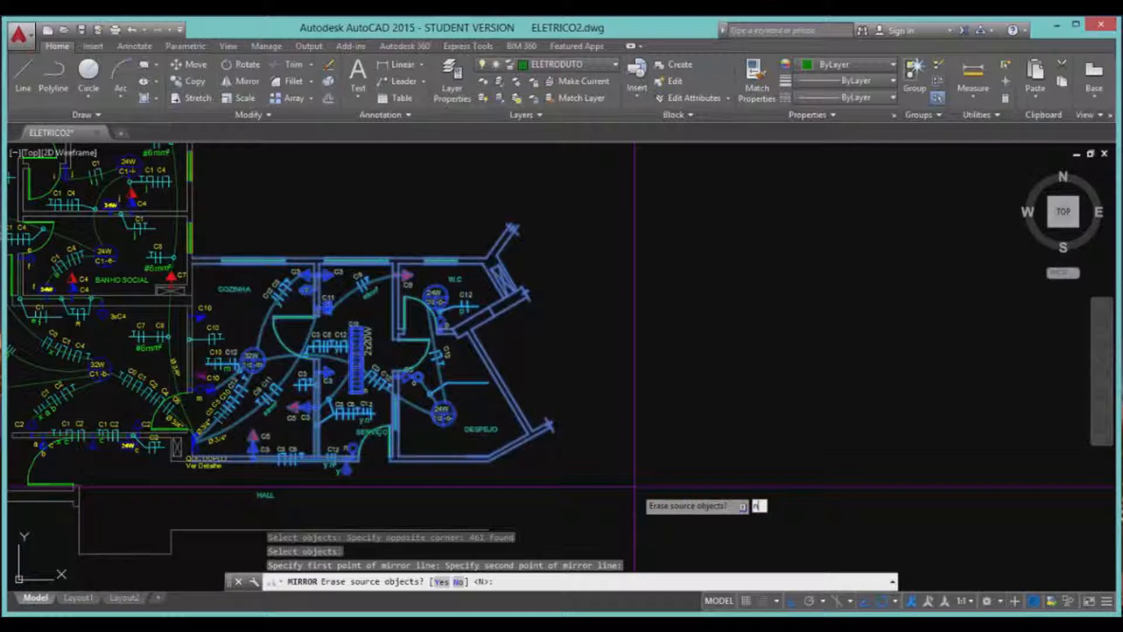
pyautogui.press('Return')
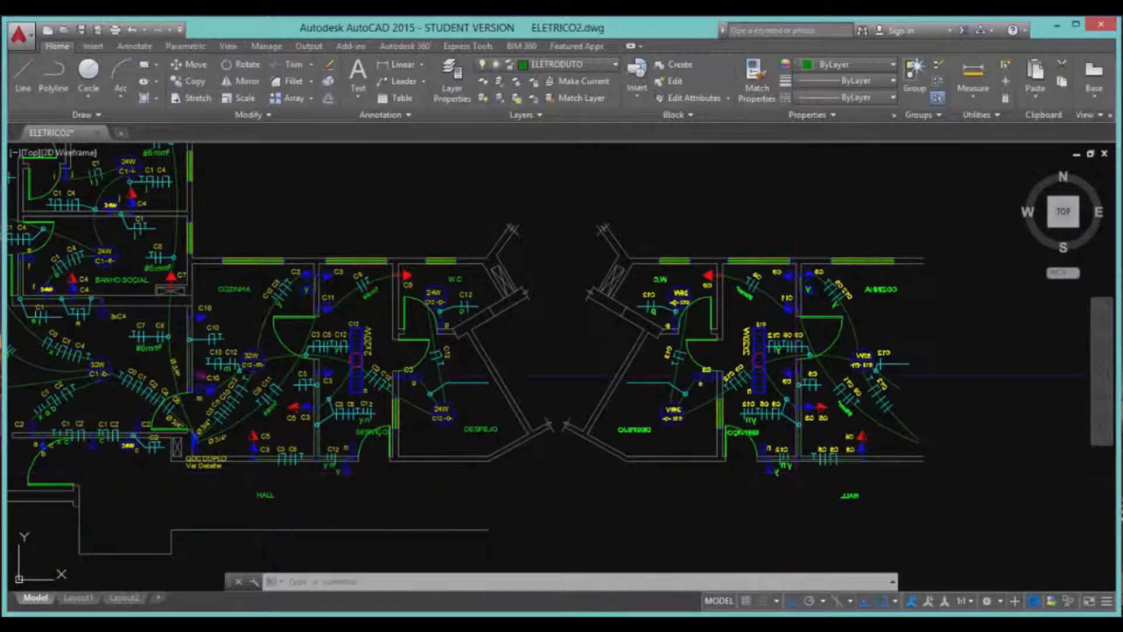
# Zoom in to check the reversed labels, then erase the whole mirrored copy of the rooms.
pyautogui.scroll(6, 766, 414)
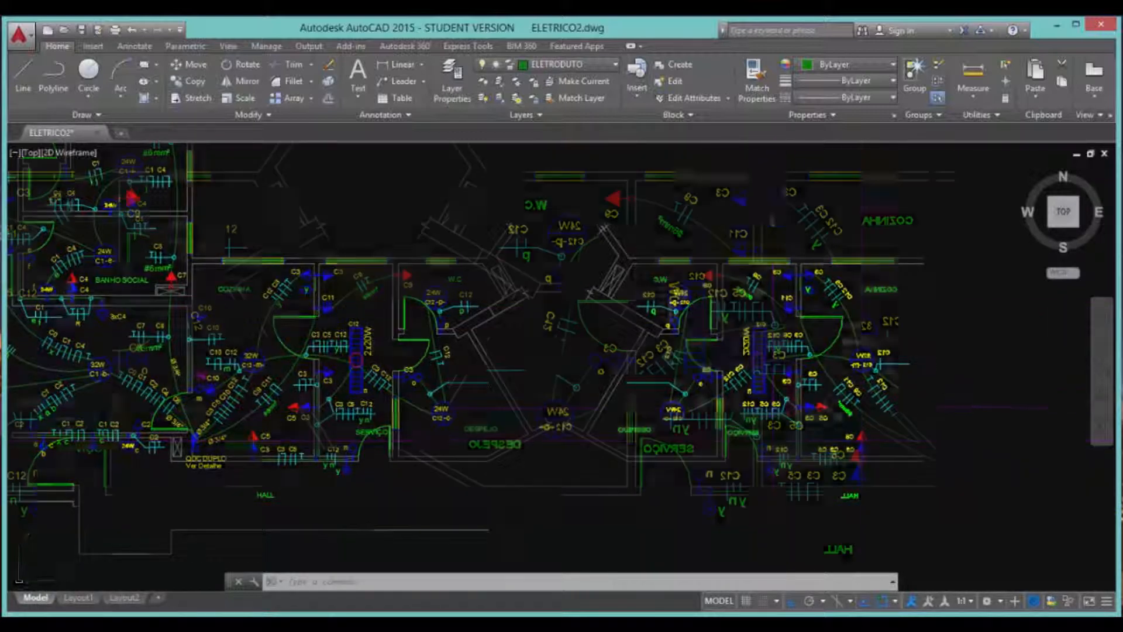
pyautogui.scroll(-2, 667, 421)
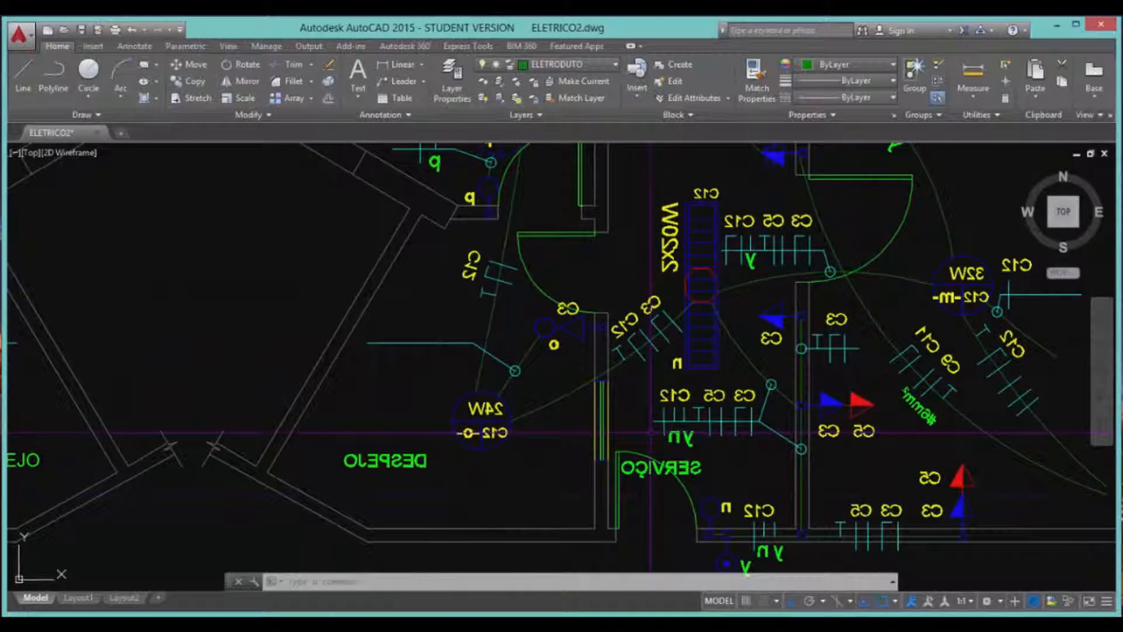
pyautogui.scroll(2, 398, 538)
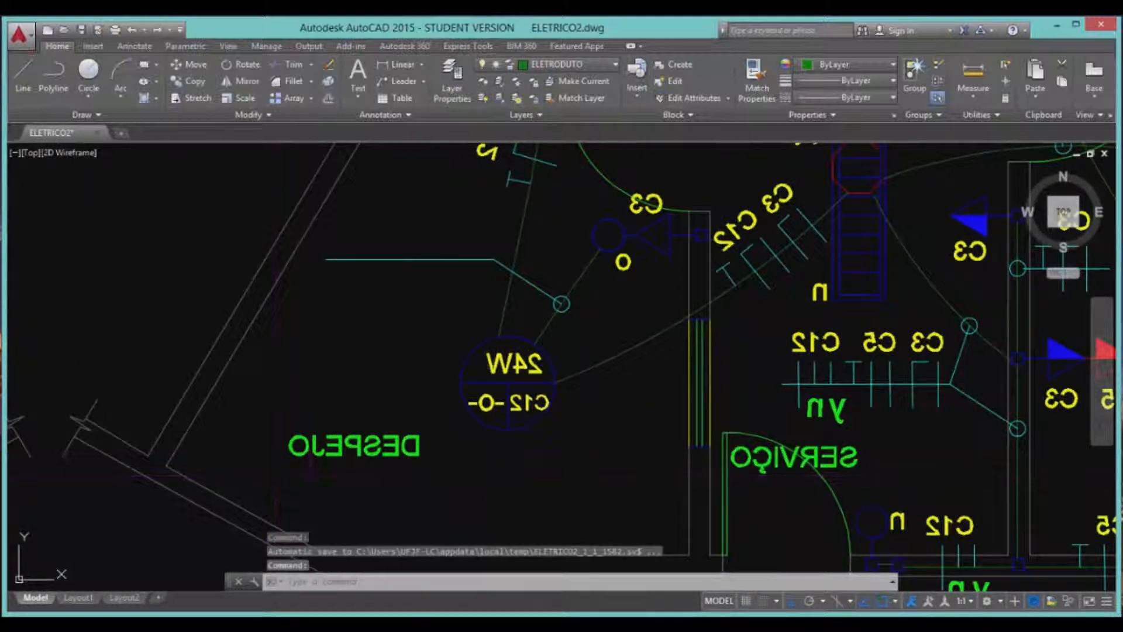
pyautogui.scroll(-2, 379, 391)
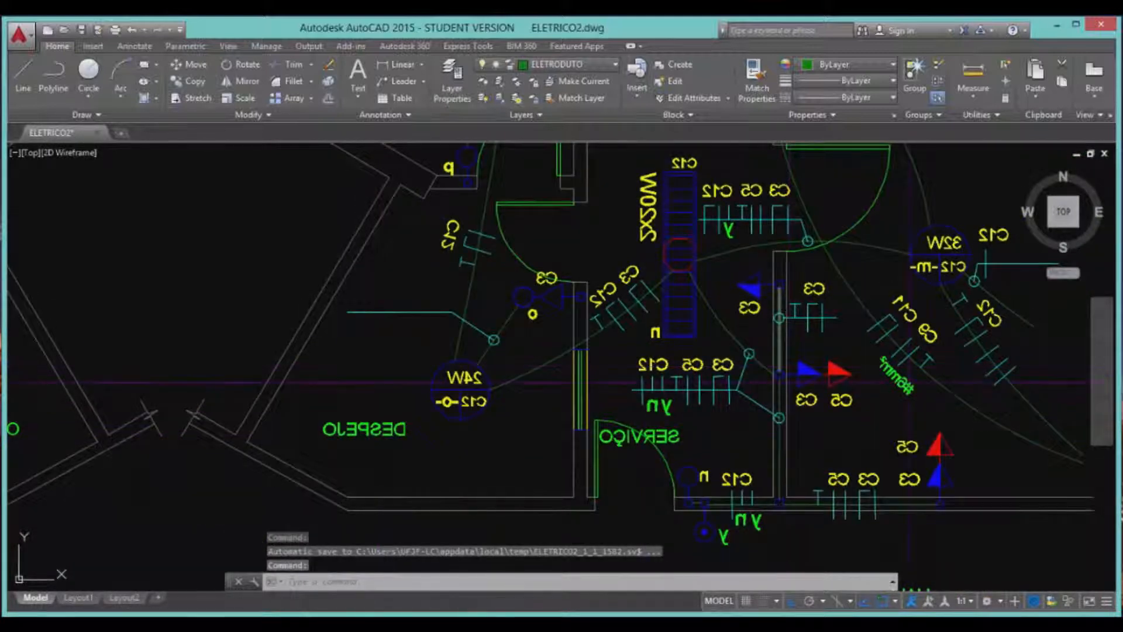
pyautogui.scroll(-2, 719, 401)
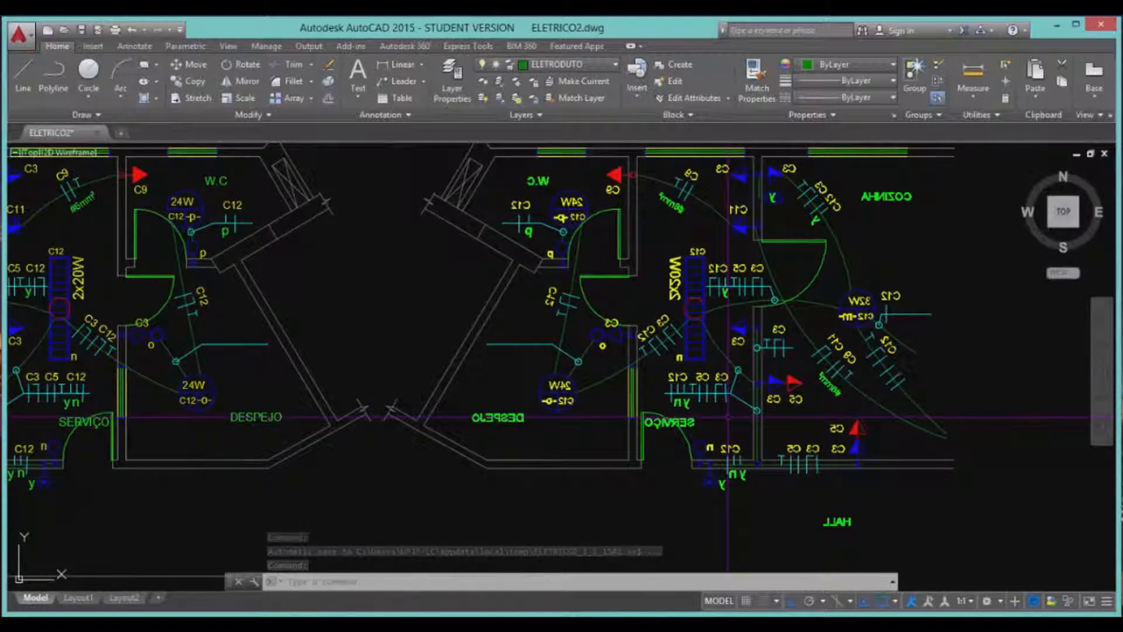
pyautogui.scroll(-2, 727, 417)
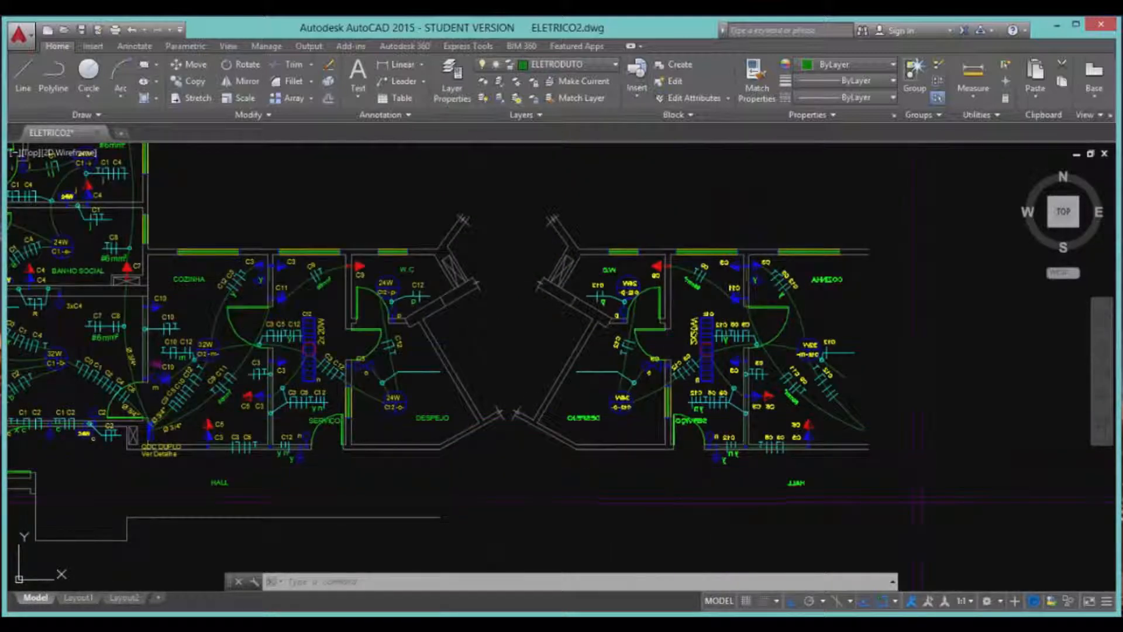
pyautogui.click(940, 502)
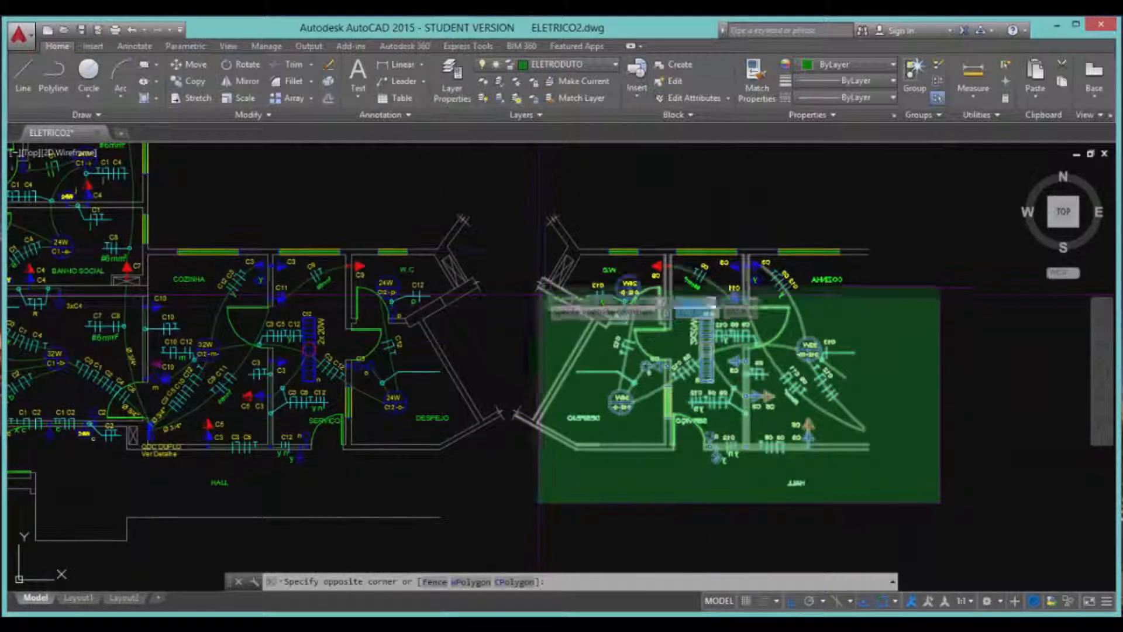
pyautogui.click(510, 200)
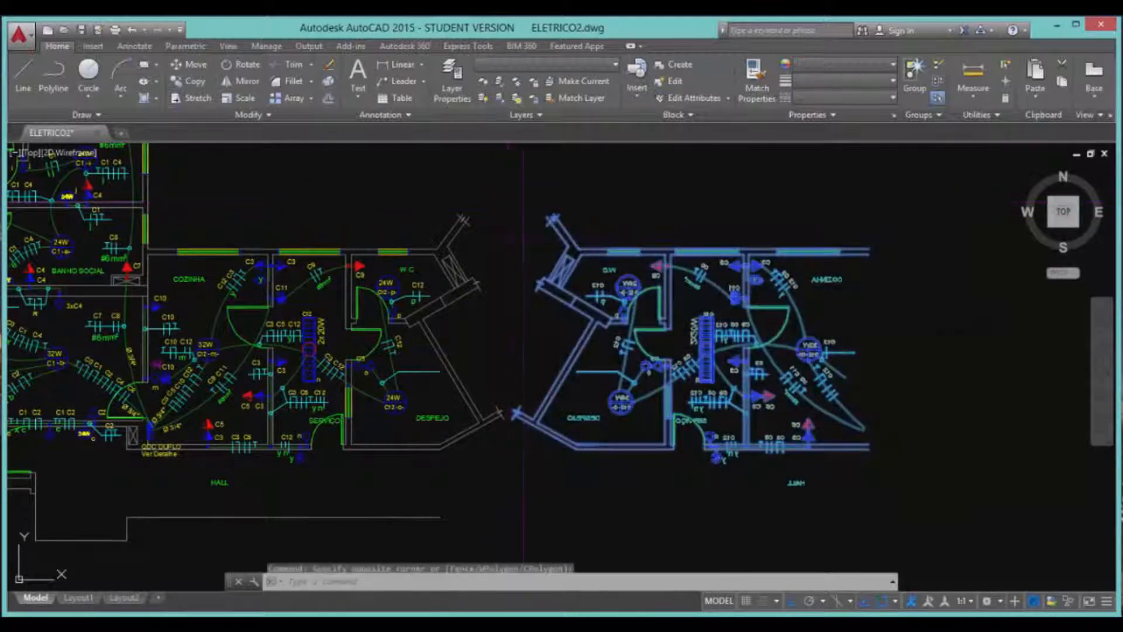
pyautogui.press('Delete')
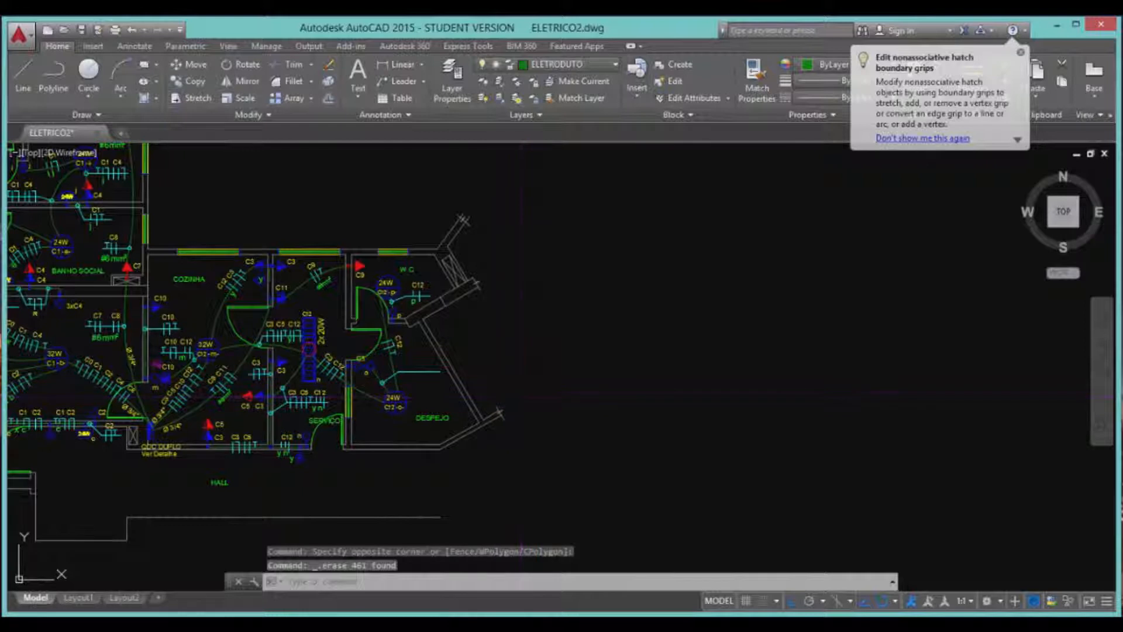
# Set the MIRRTEXT system variable to 0 so mirrored text stays readable.
pyautogui.write('mi')
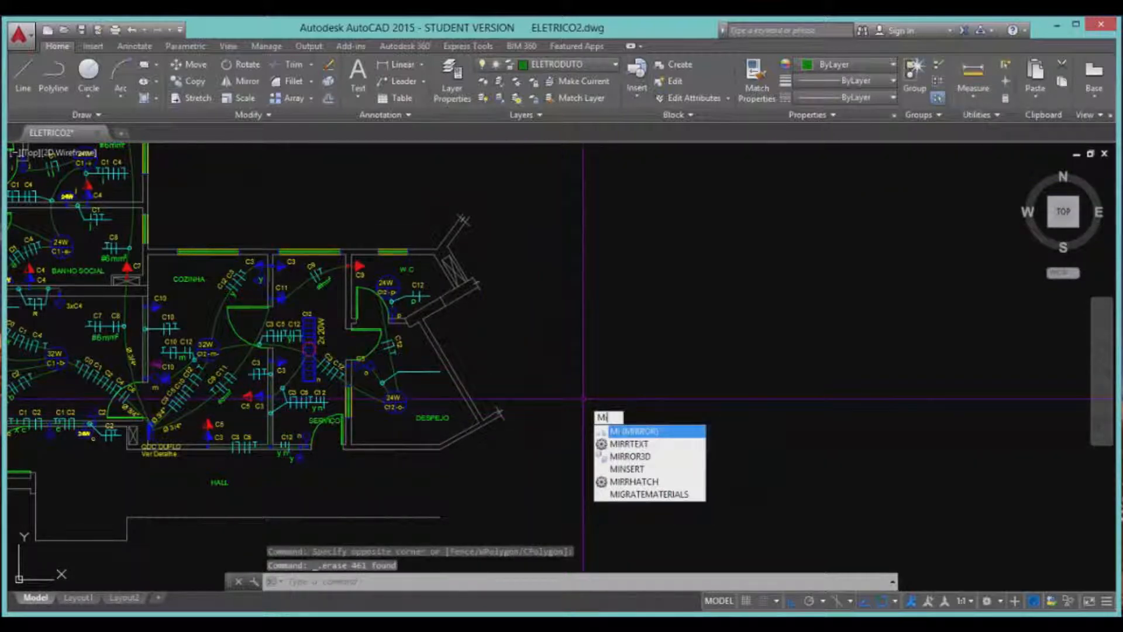
pyautogui.write('r')
pyautogui.press('Down')
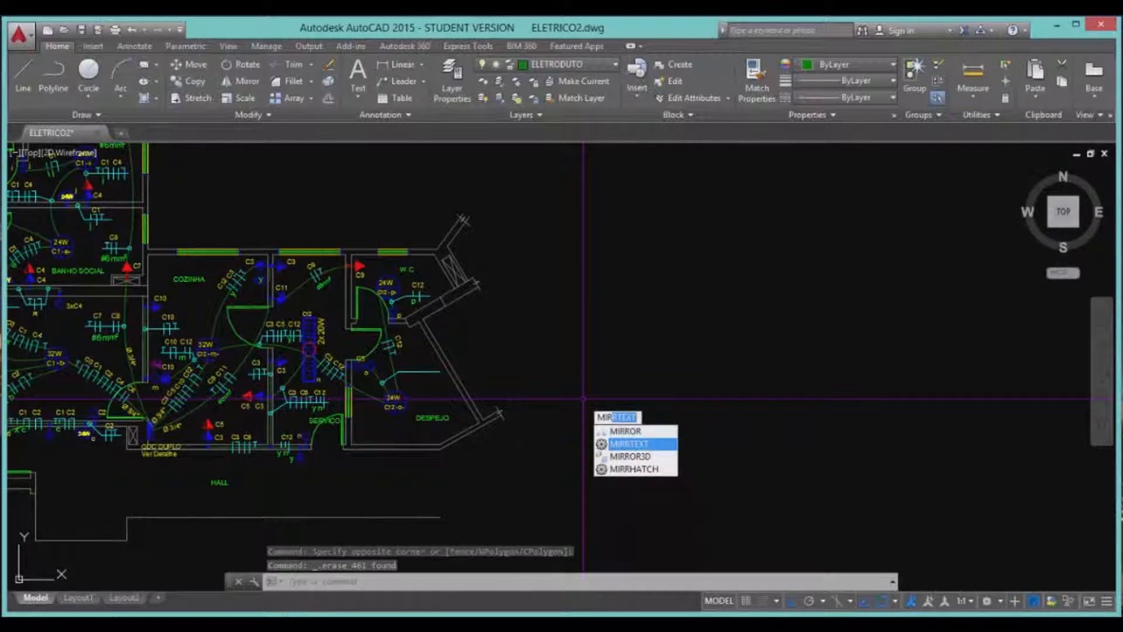
pyautogui.press('Right')
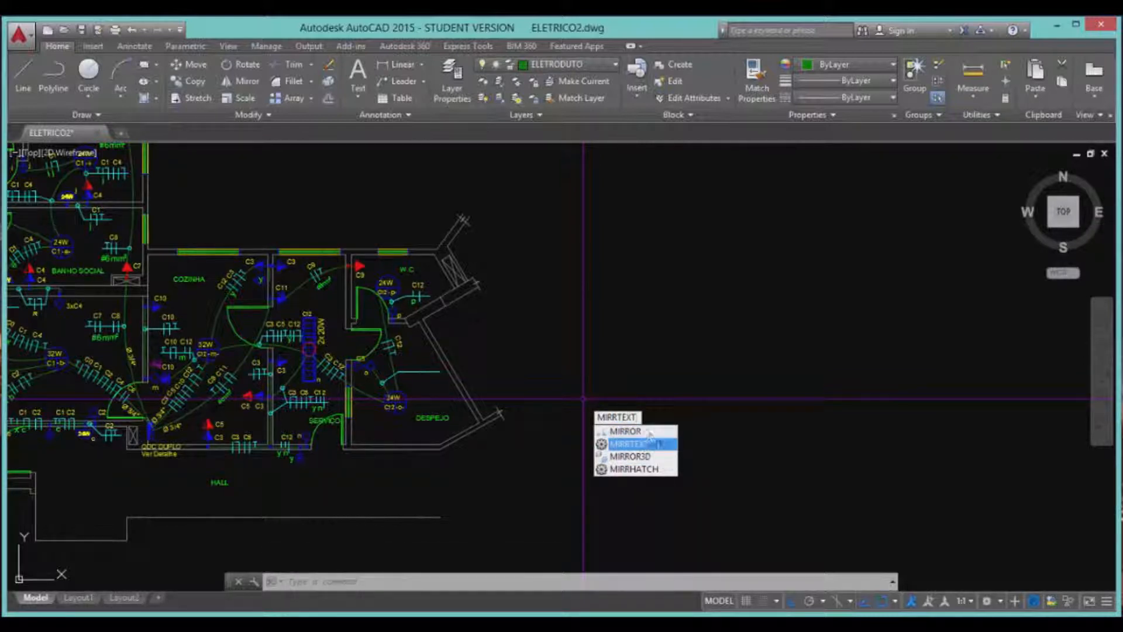
pyautogui.press('Return')
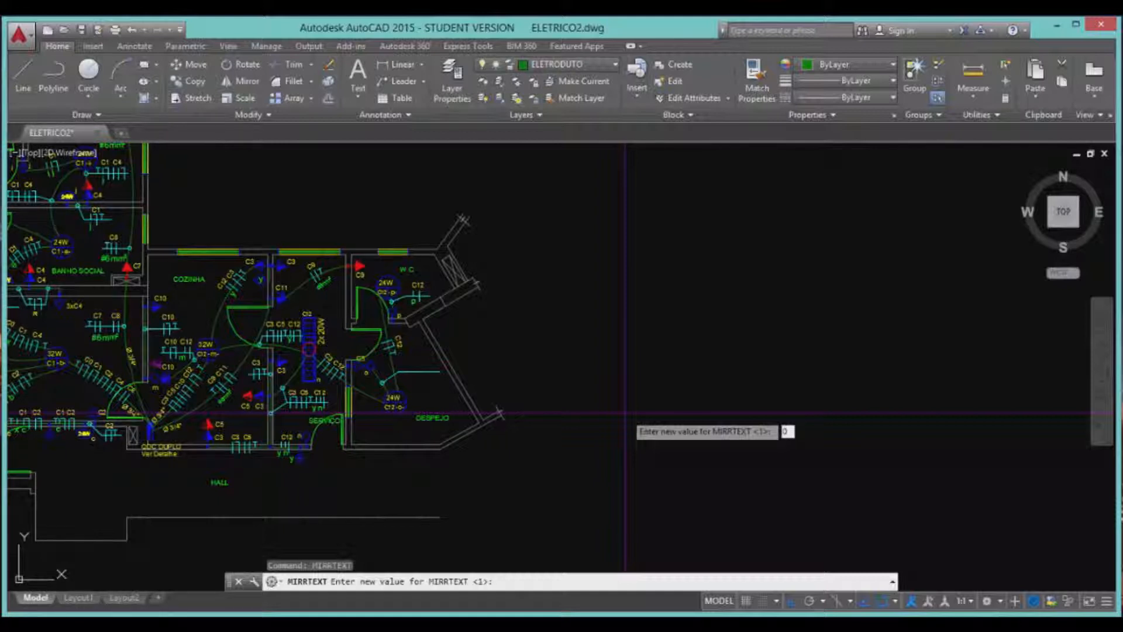
pyautogui.press('Return')
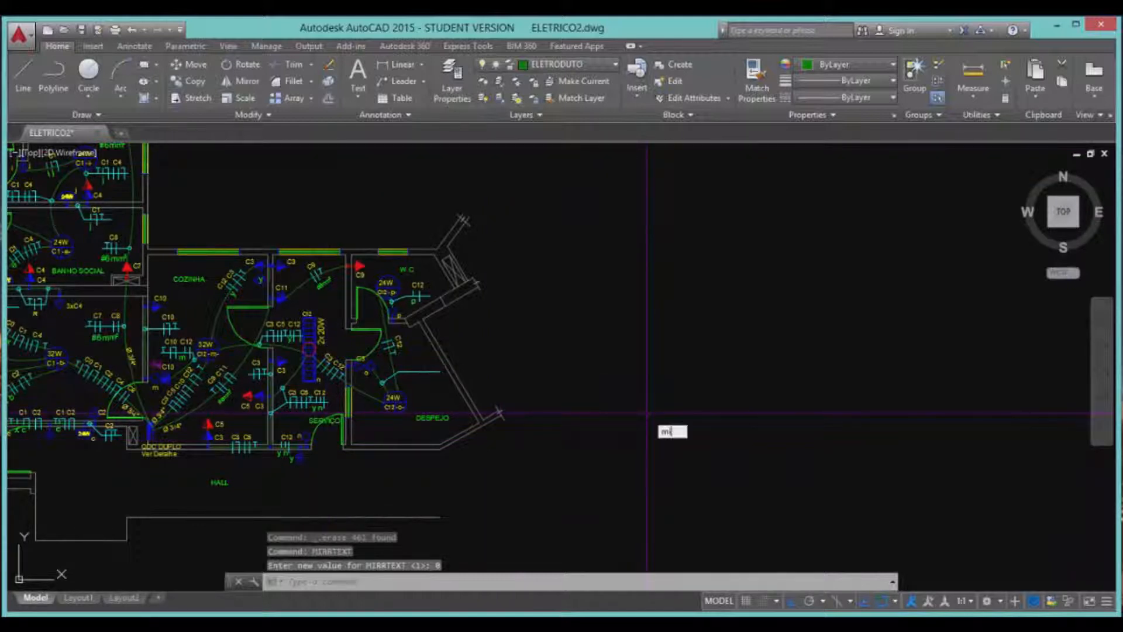
# Mirror the rooms again across a vertical axis, keeping originals, then zoom out to view both plans.
pyautogui.write('mi')
pyautogui.press('Return')
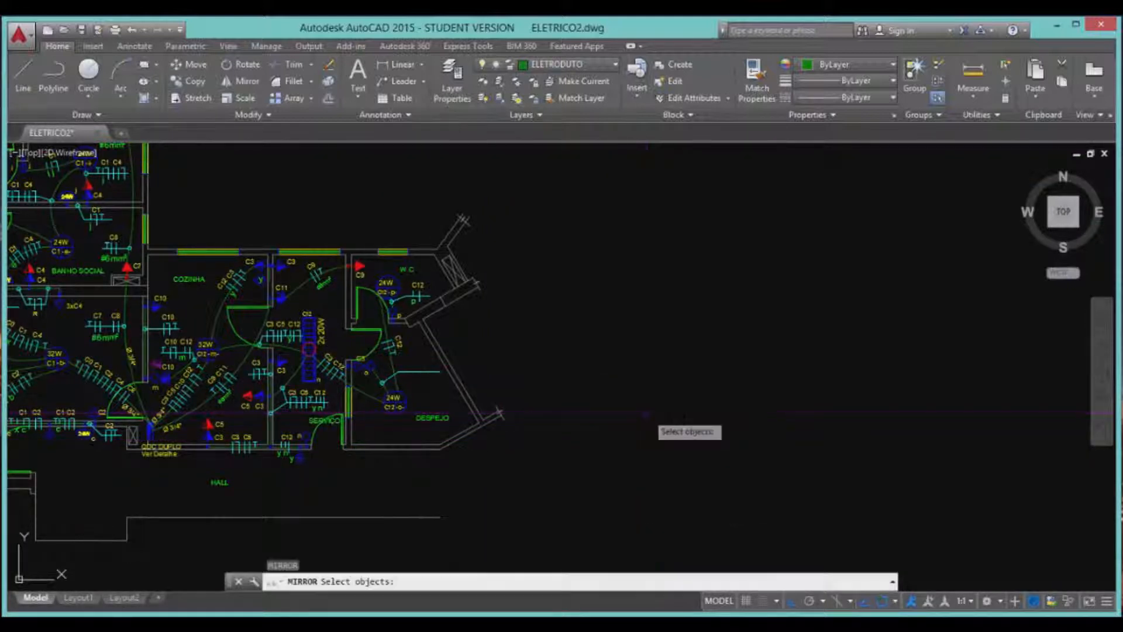
pyautogui.click(599, 483)
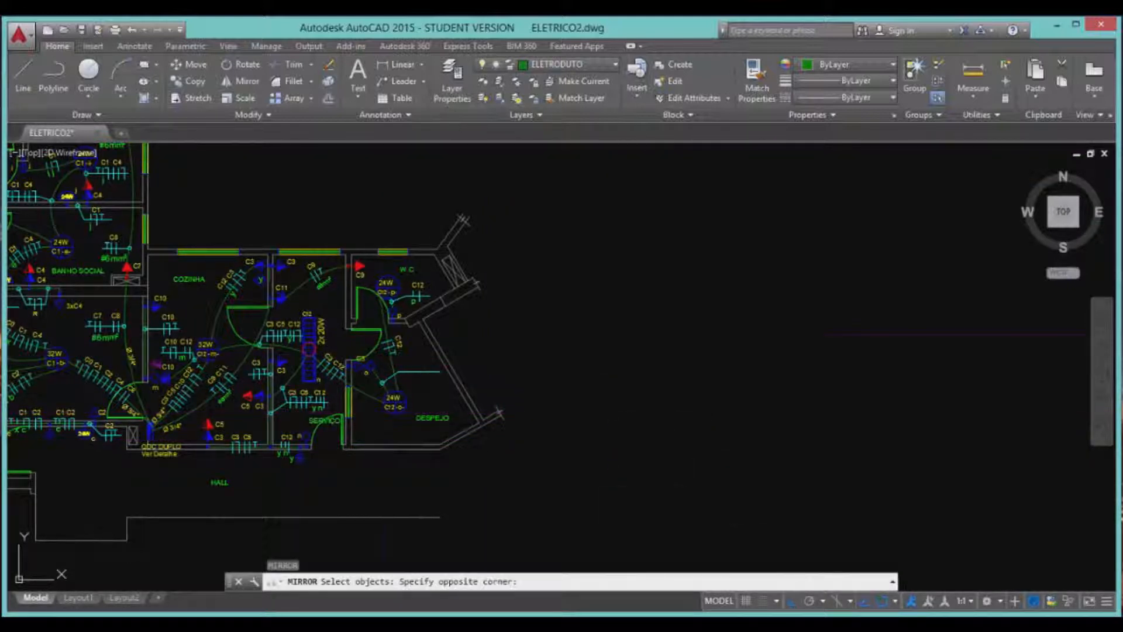
pyautogui.click(206, 200)
pyautogui.press('Return')
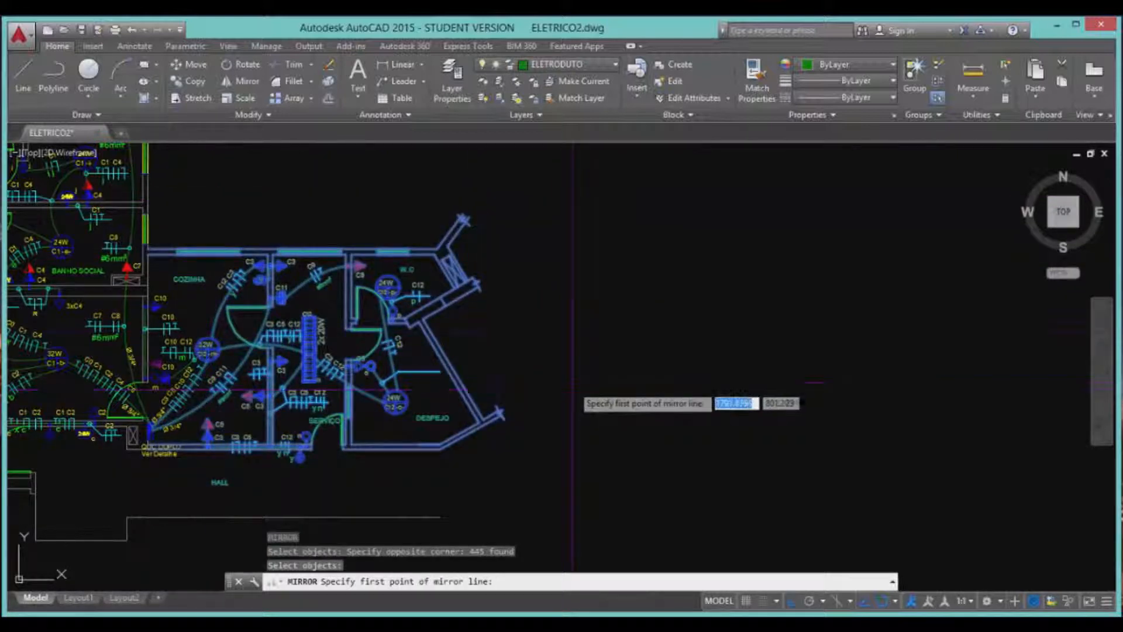
pyautogui.click(549, 338)
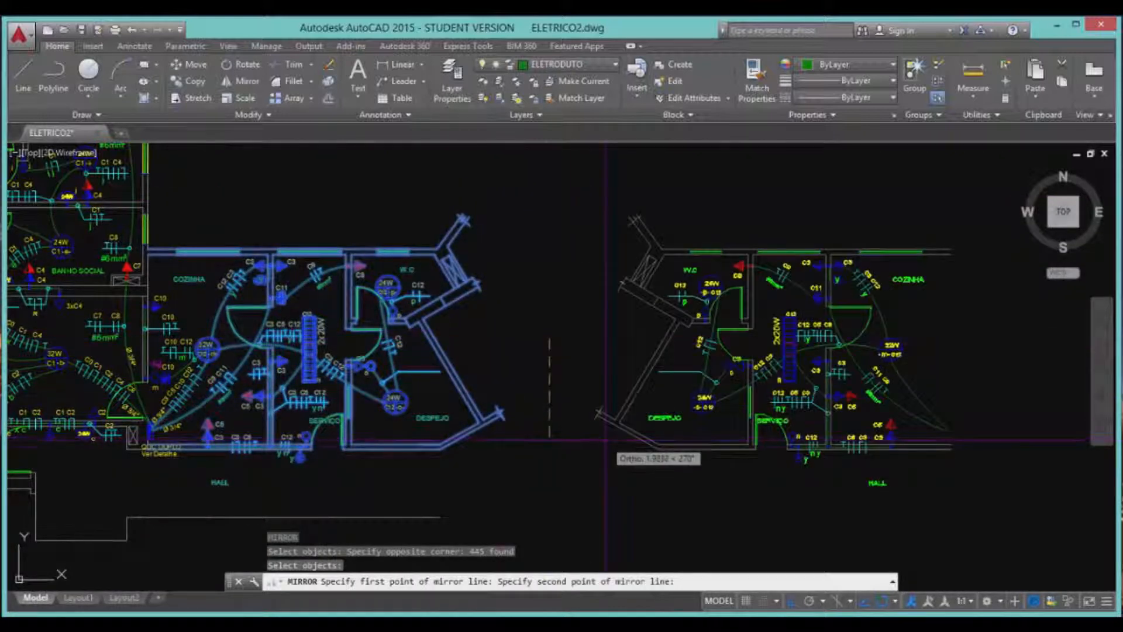
pyautogui.click(606, 469)
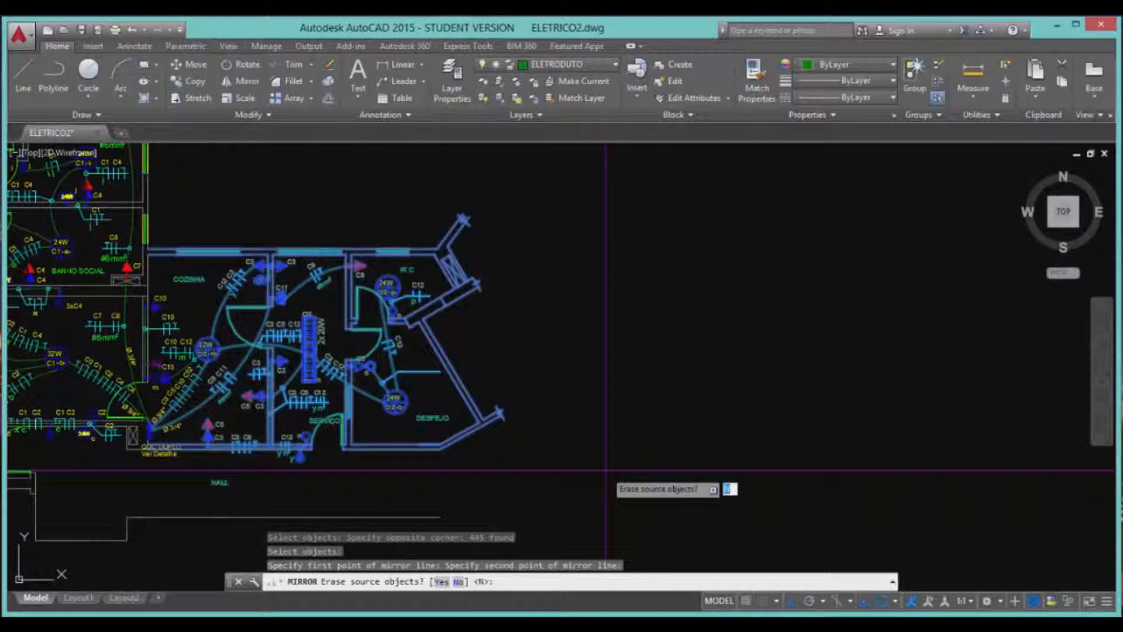
pyautogui.press('Return')
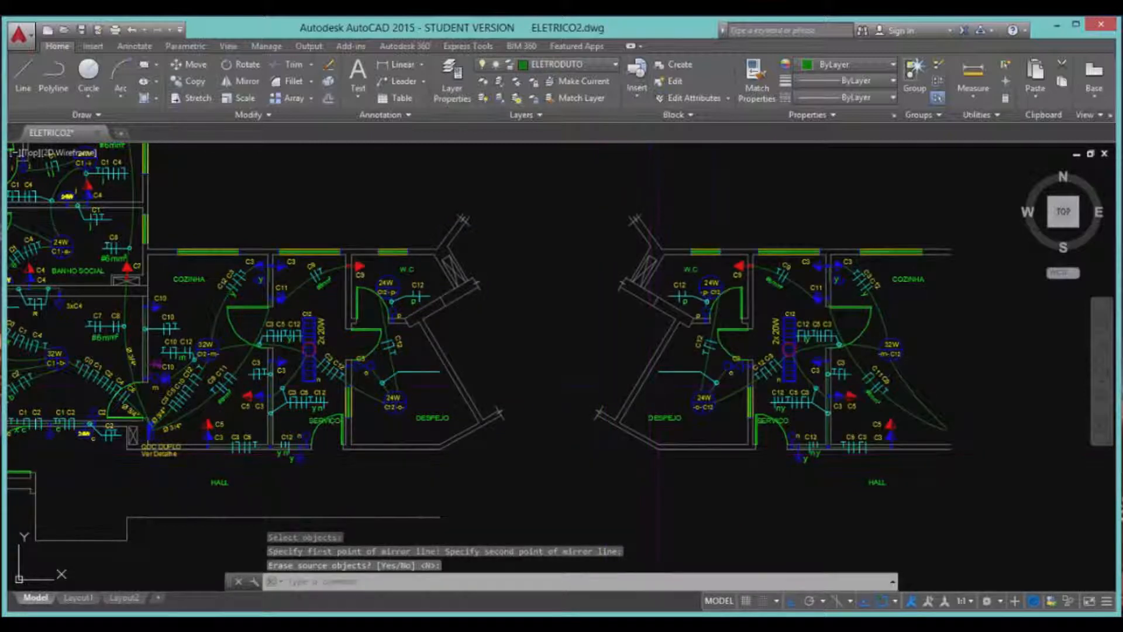
pyautogui.scroll(5, 857, 403)
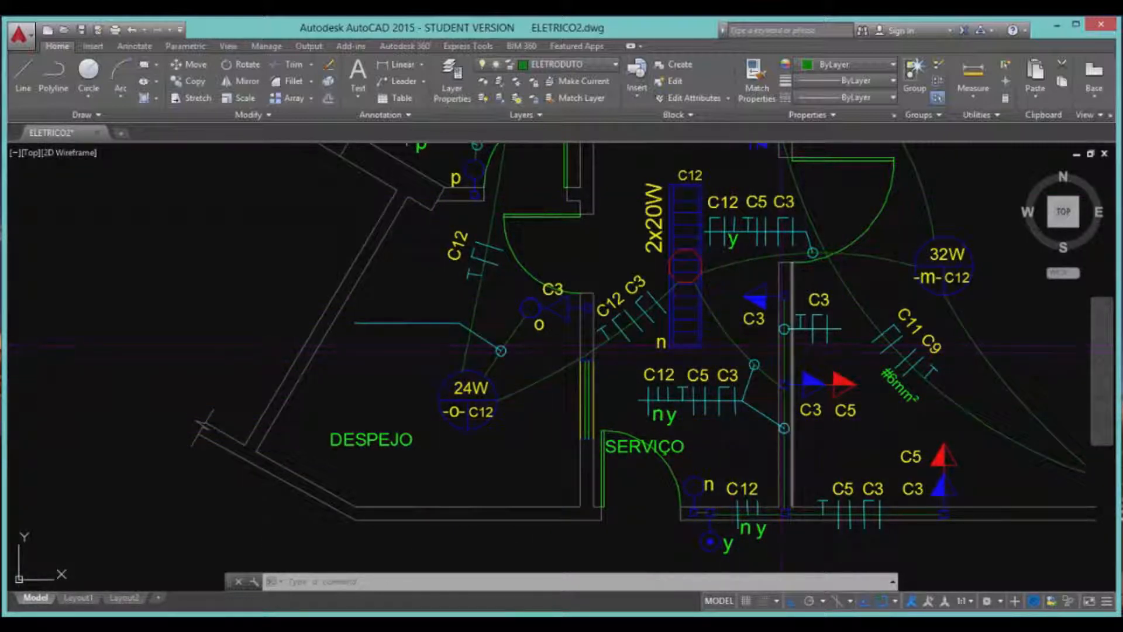
pyautogui.scroll(-2, 489, 461)
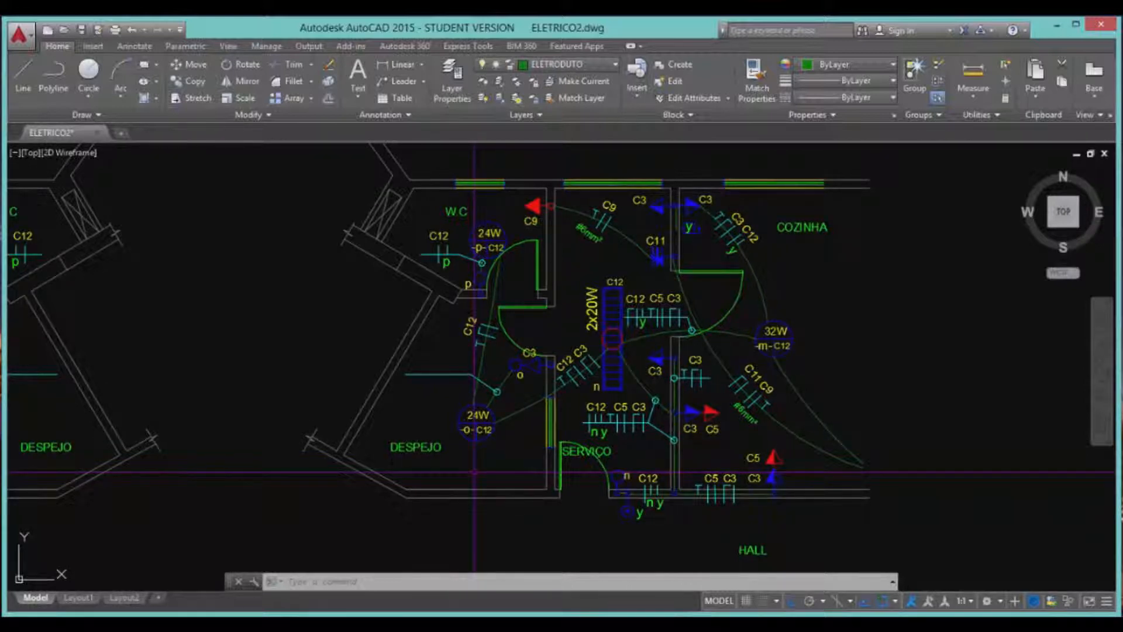
pyautogui.scroll(-5, 475, 472)
pyautogui.scroll(5, 475, 472)
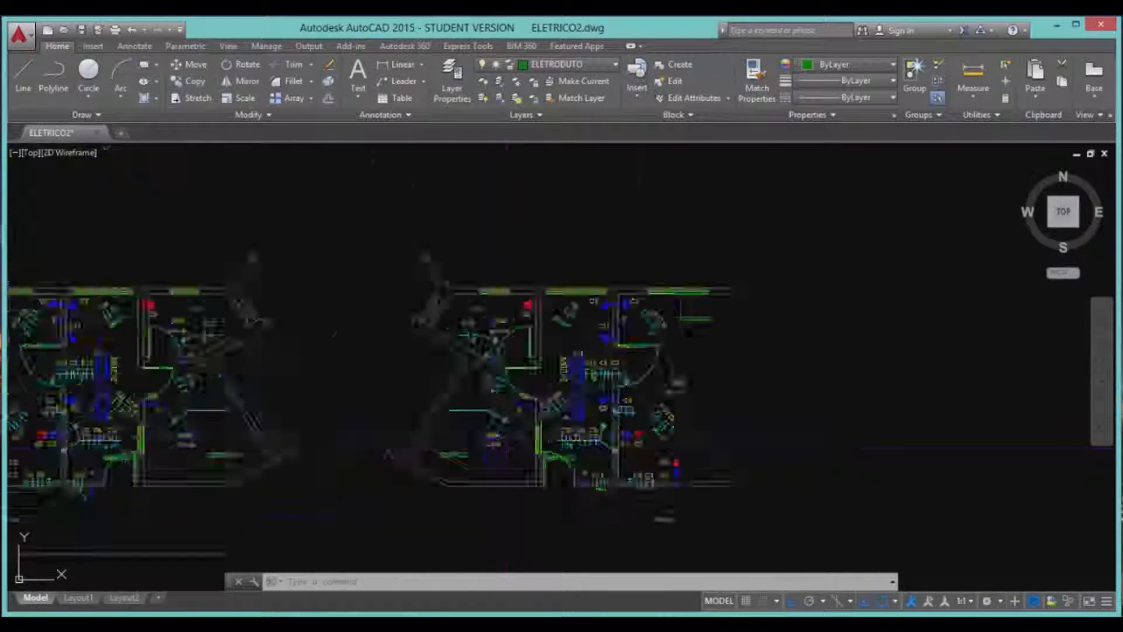
pyautogui.scroll(-2, 685, 500)
# Erase the right-hand plan's 445 objects with a crossing window, then zoom into the left W.C plan.
pyautogui.click(828, 563)
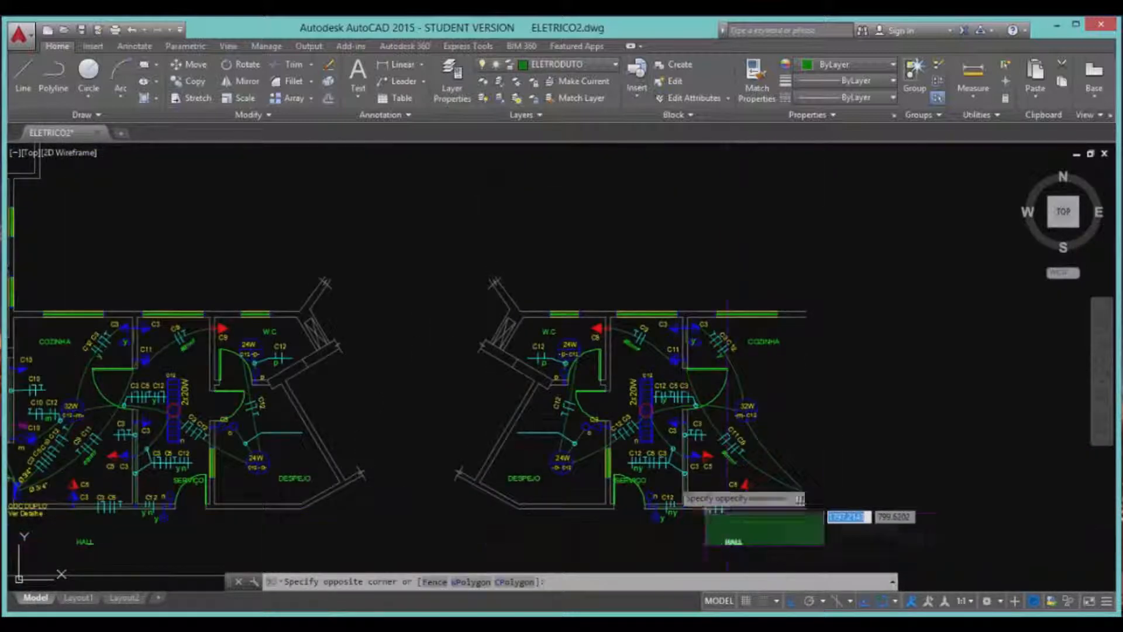
pyautogui.click(449, 270)
pyautogui.press('Delete')
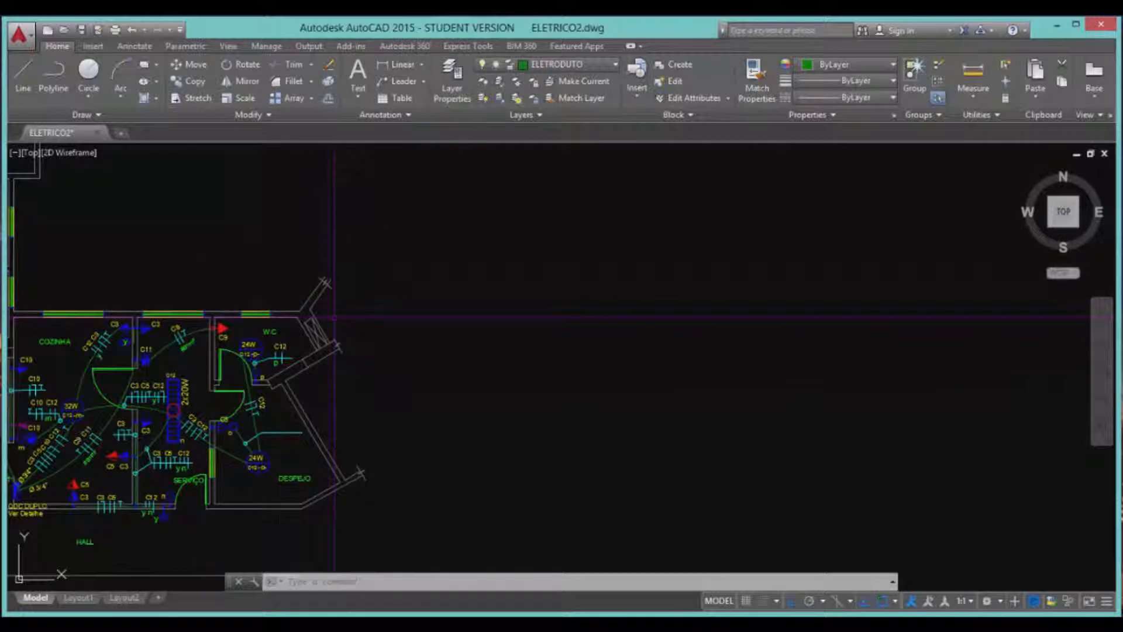
pyautogui.scroll(2, 402, 367)
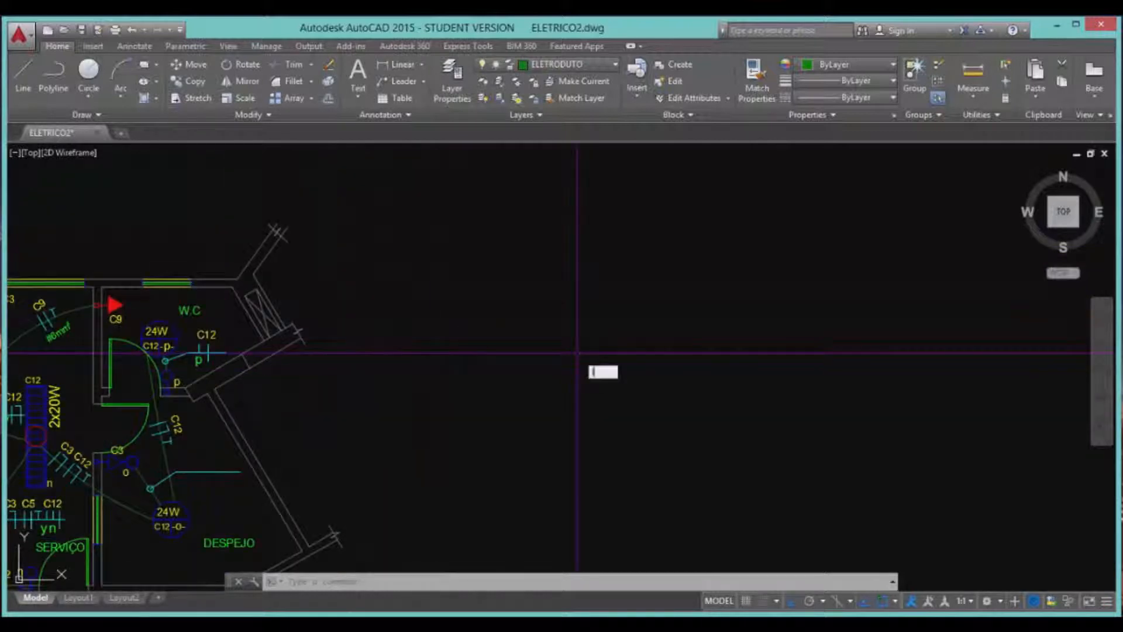
# Draw a horizontal line in the blank area right of the W.C plan.
pyautogui.press('Return')
pyautogui.click(616, 252)
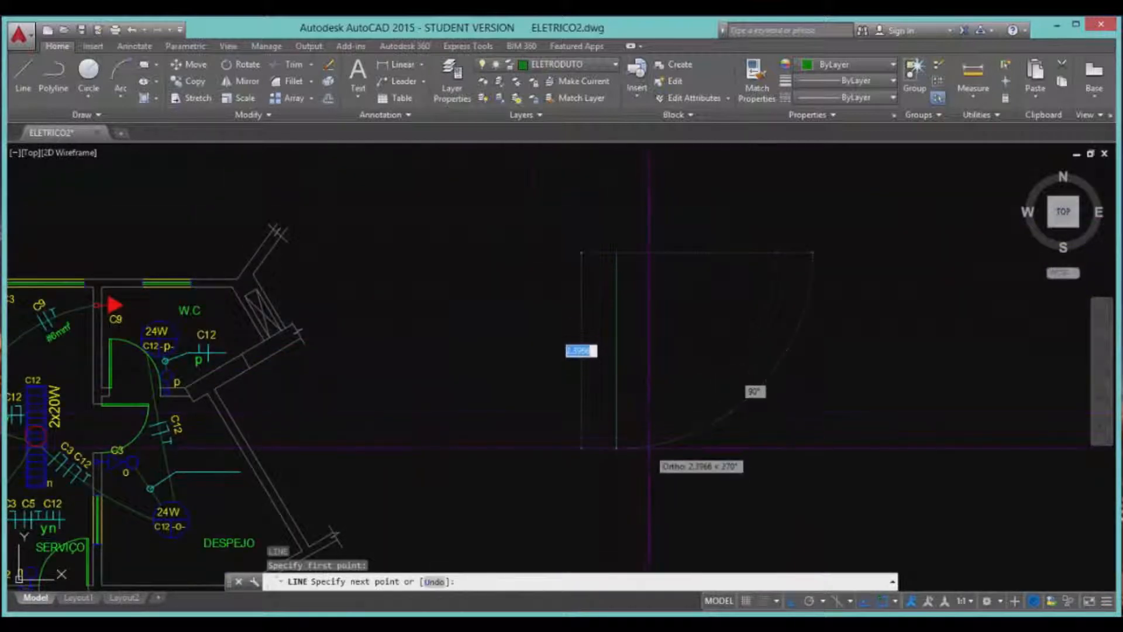
pyautogui.press('Return')
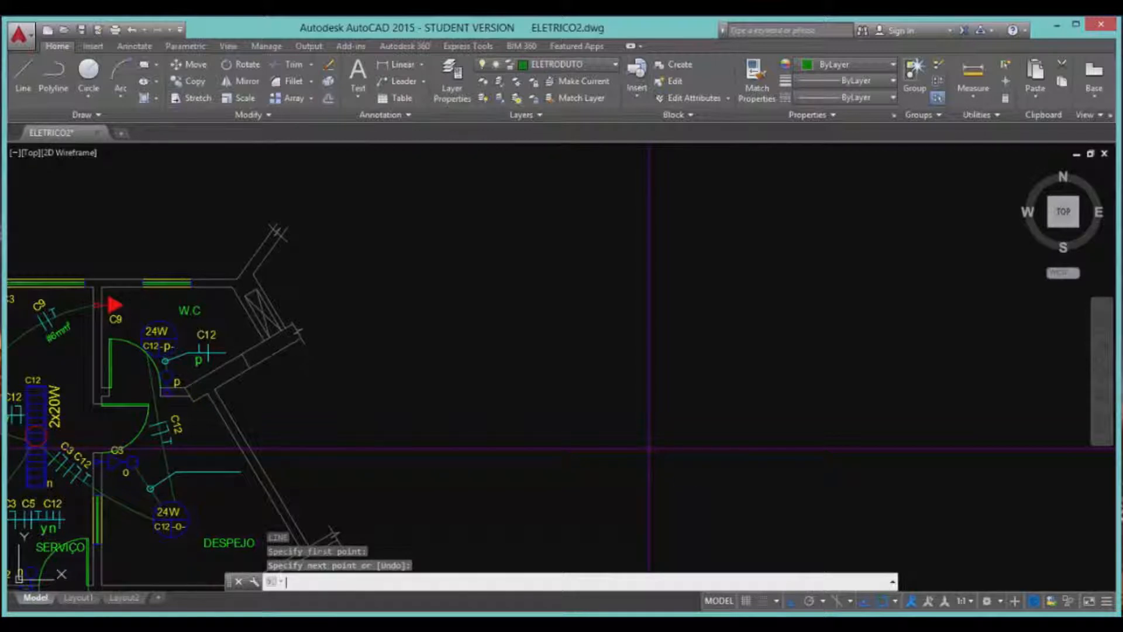
pyautogui.write('l')
pyautogui.press('Return')
pyautogui.click(411, 341)
pyautogui.click(745, 420)
pyautogui.press('Return')
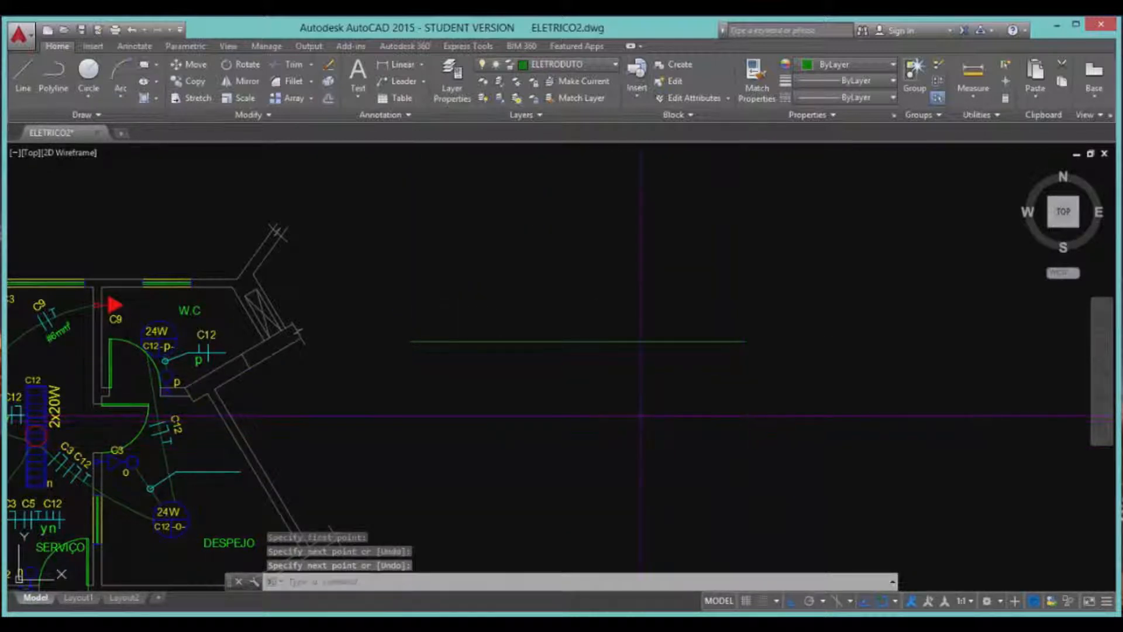
# Draw a diagonal line crossing the horizontal one, with Ortho turned off.
pyautogui.write('l')
pyautogui.press('Return')
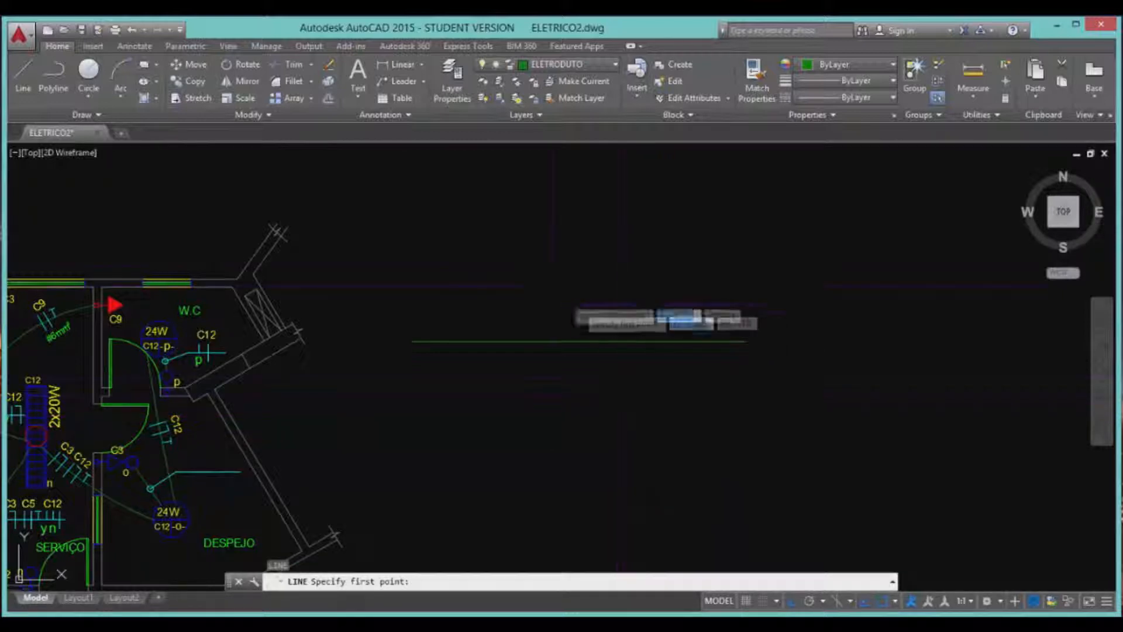
pyautogui.click(553, 280)
pyautogui.press('F8')
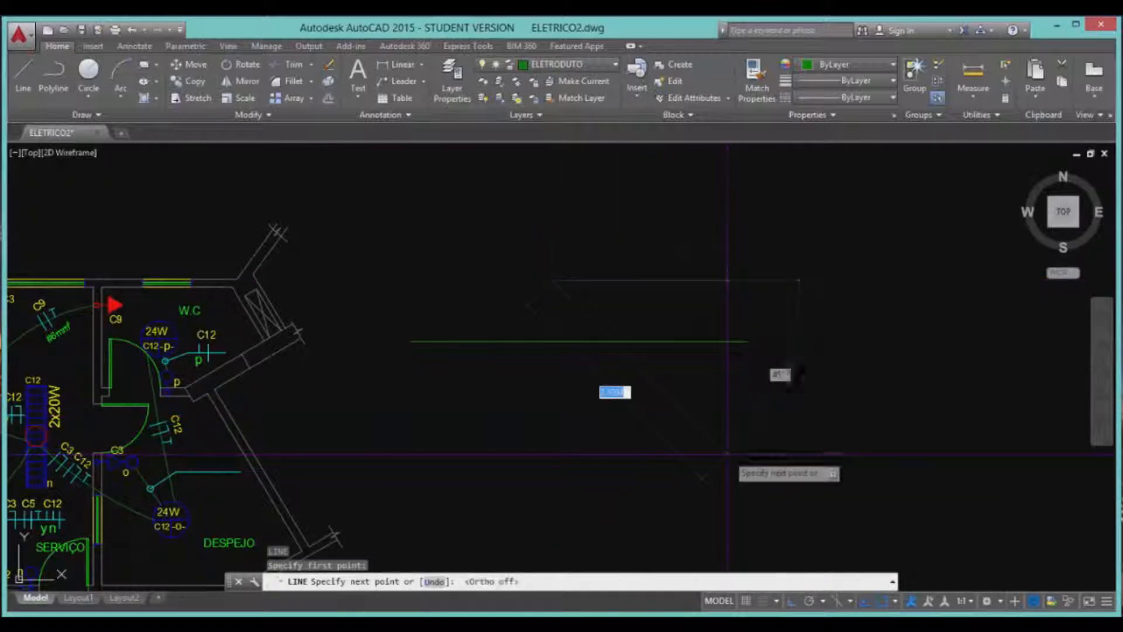
pyautogui.click(728, 455)
pyautogui.press('Return')
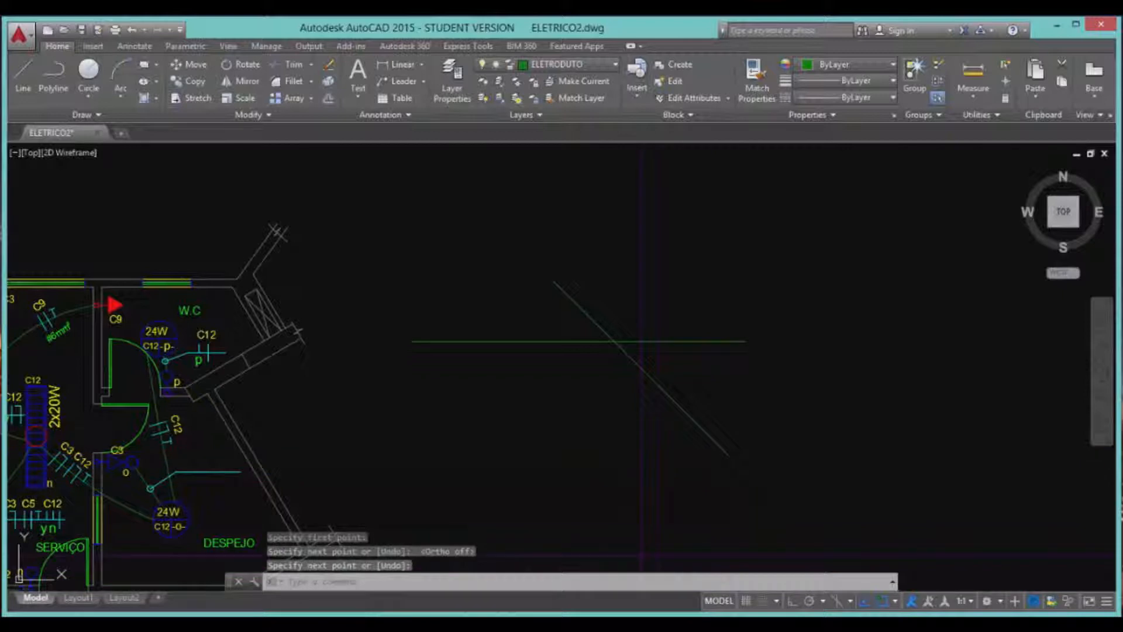
pyautogui.click(679, 340)
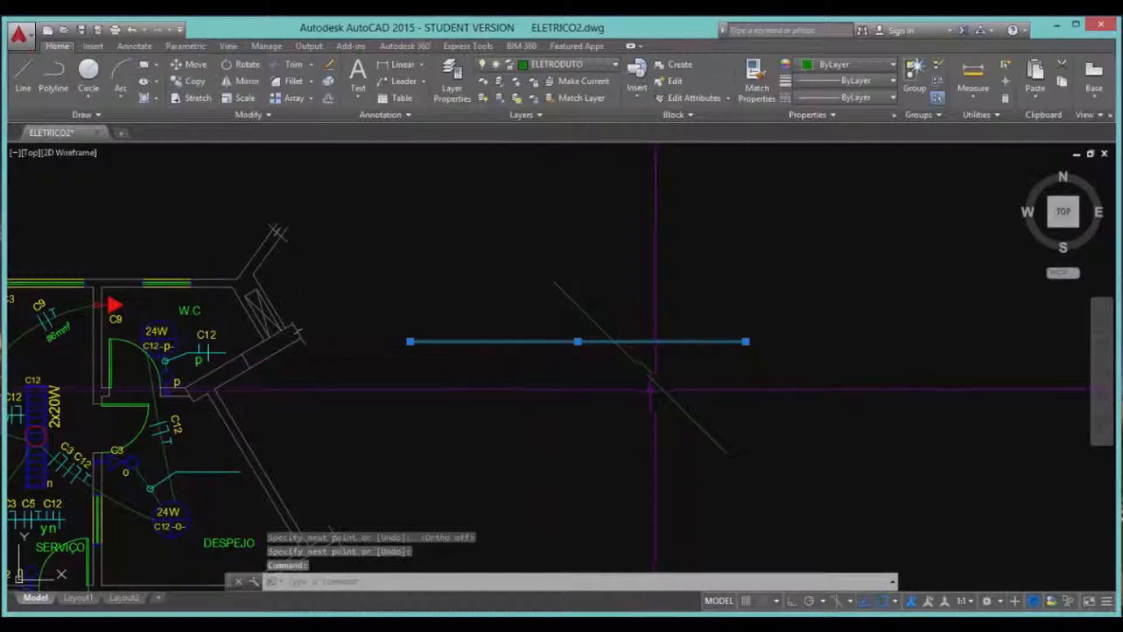
pyautogui.click(661, 380)
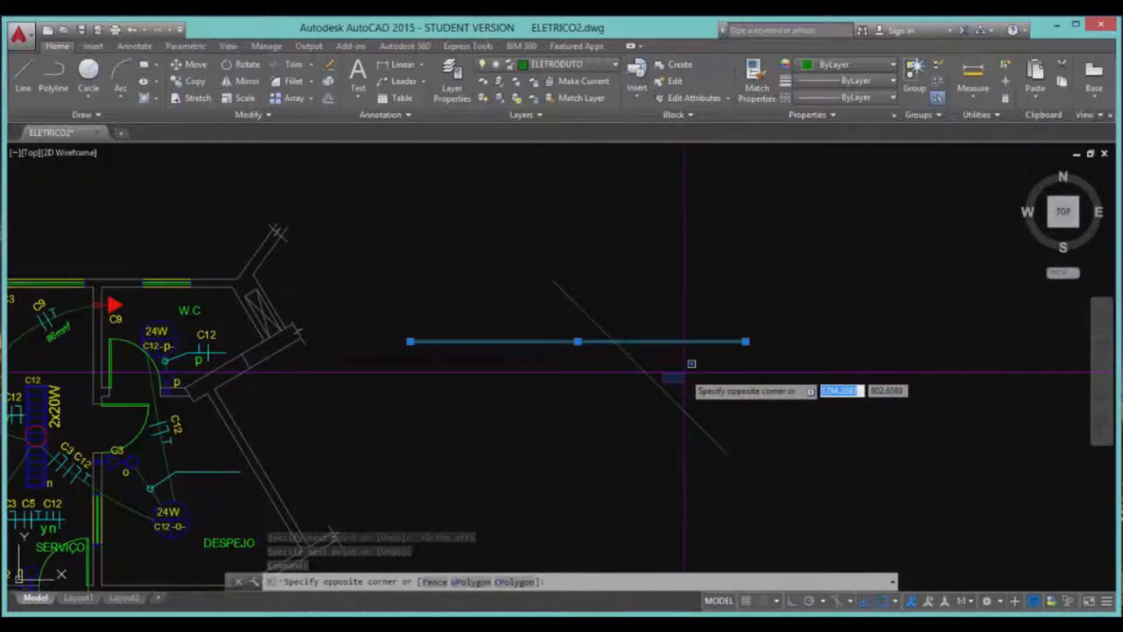
pyautogui.press('Escape')
pyautogui.press('Escape')
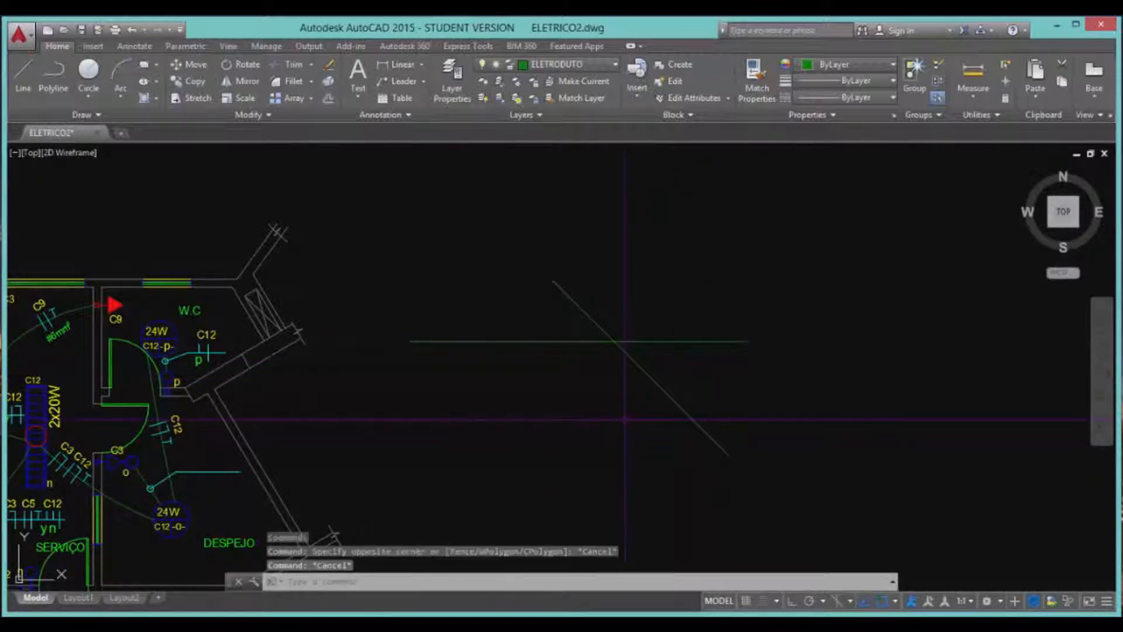
pyautogui.write('tr')
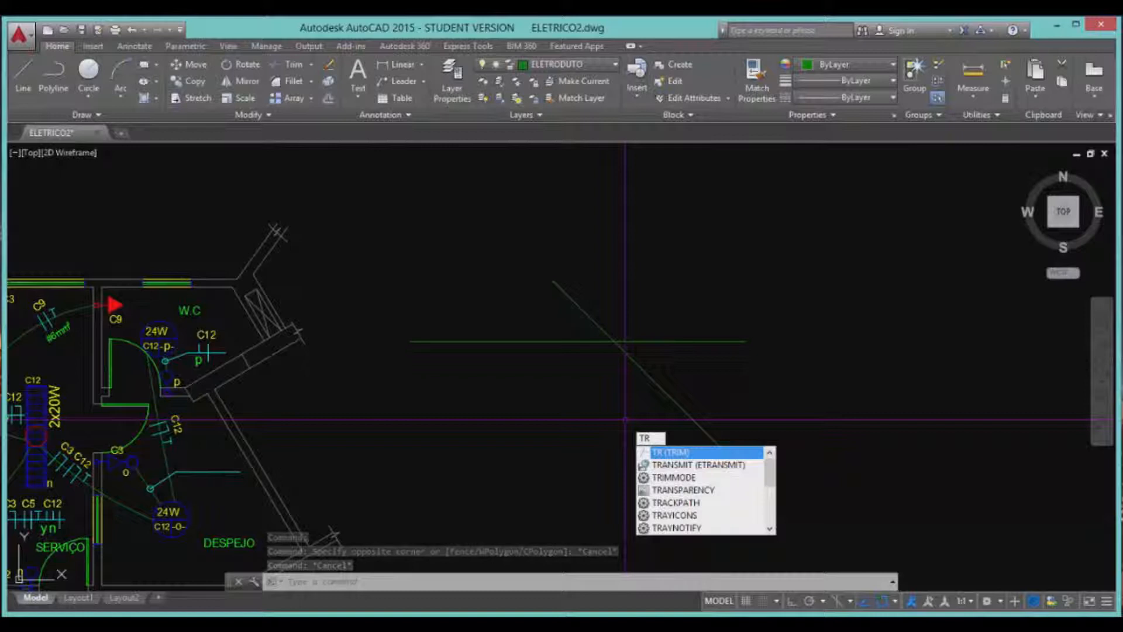
# Trim the horizontal line's right end and the diagonal's upper end to form a corner.
pyautogui.press('Return')
pyautogui.click(678, 444)
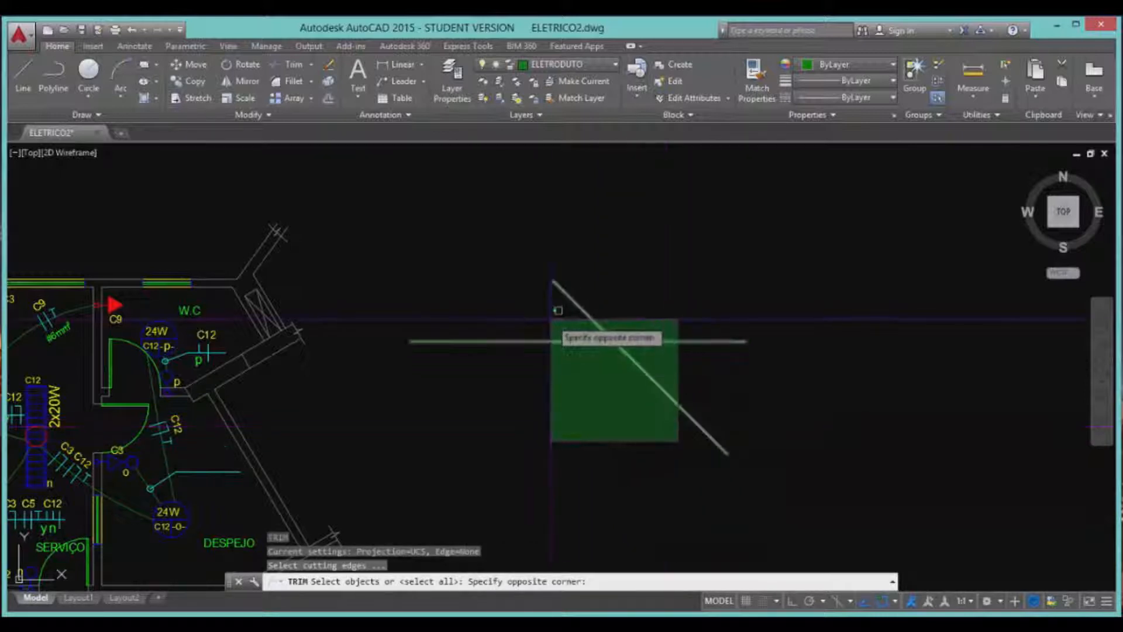
pyautogui.click(551, 316)
pyautogui.press('Return')
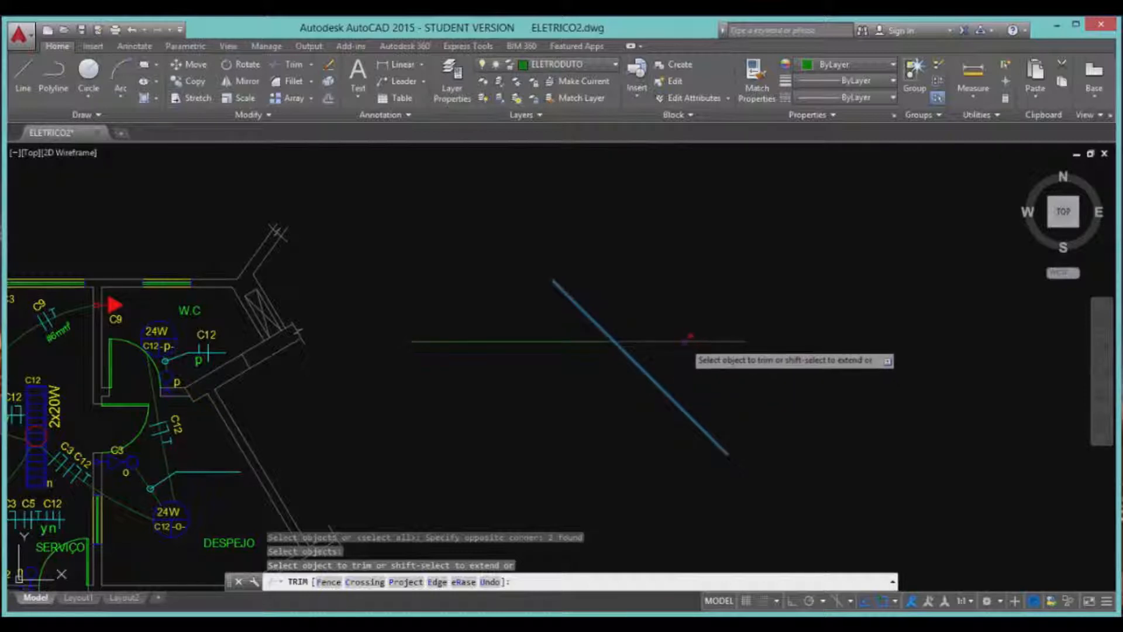
pyautogui.click(690, 339)
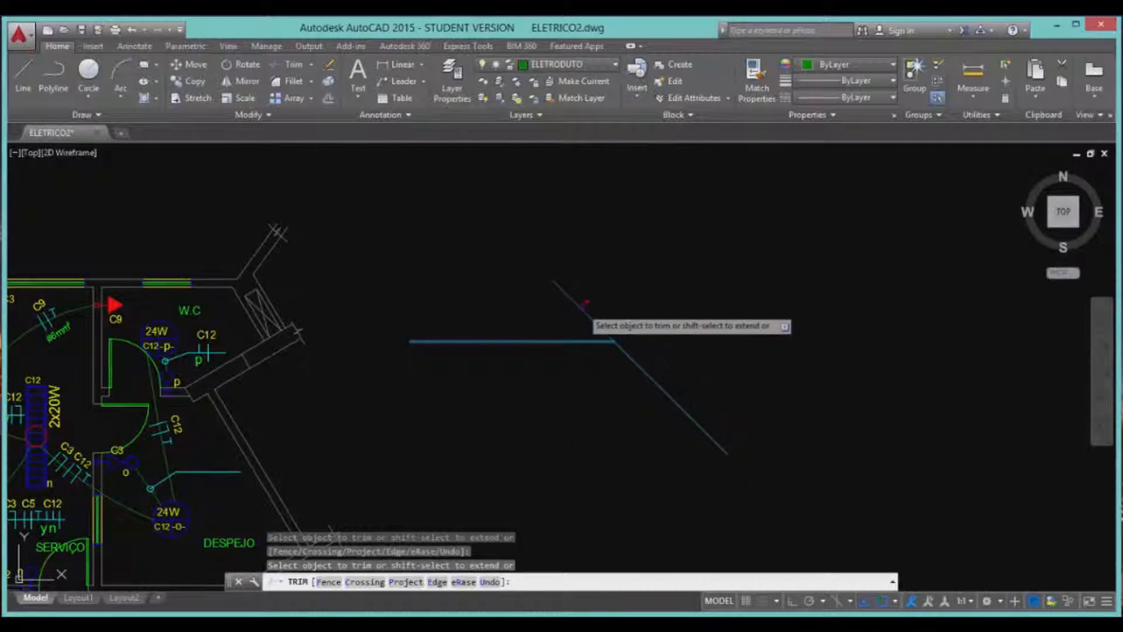
pyautogui.click(585, 303)
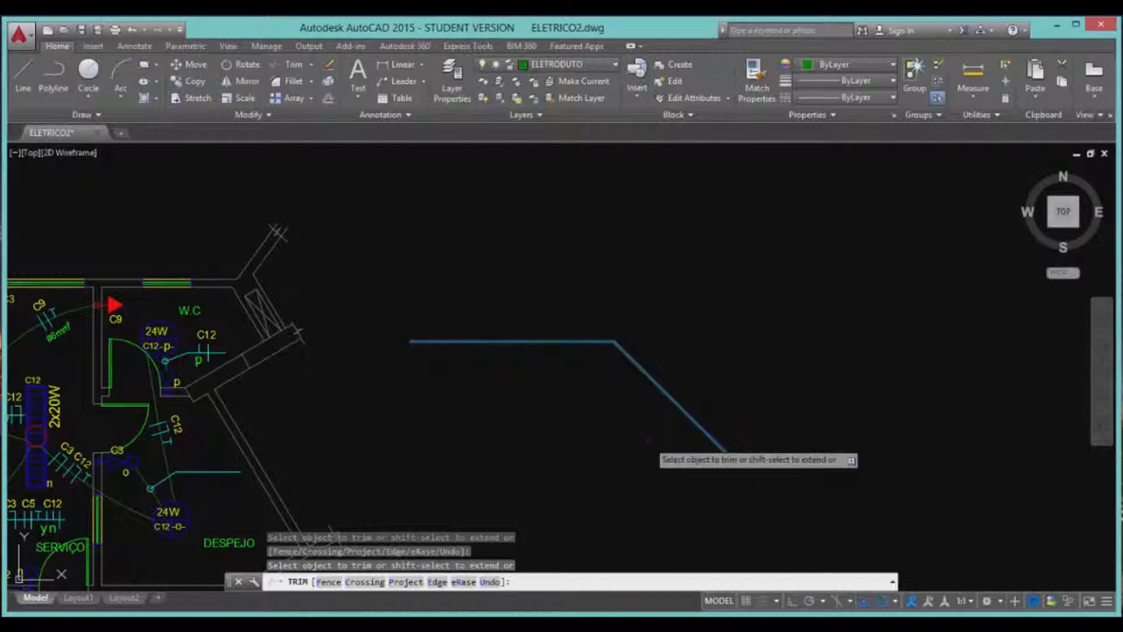
pyautogui.press('Return')
# Erase both practice lines with a crossing window.
pyautogui.click(725, 389)
pyautogui.click(512, 339)
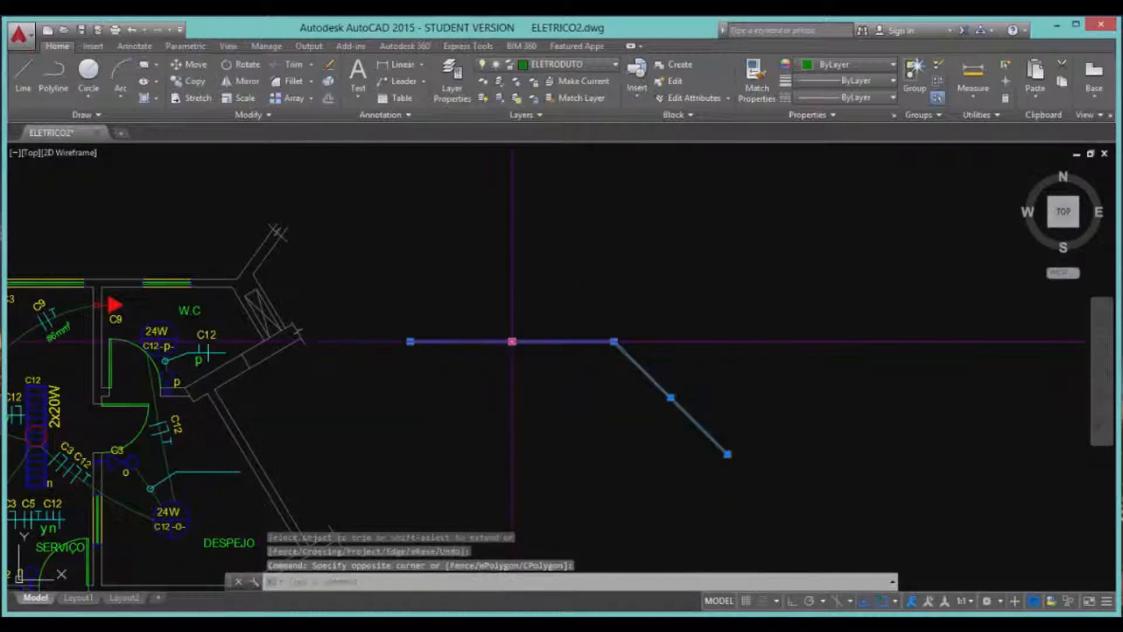
pyautogui.press('Delete')
pyautogui.scroll(-3, 521, 332)
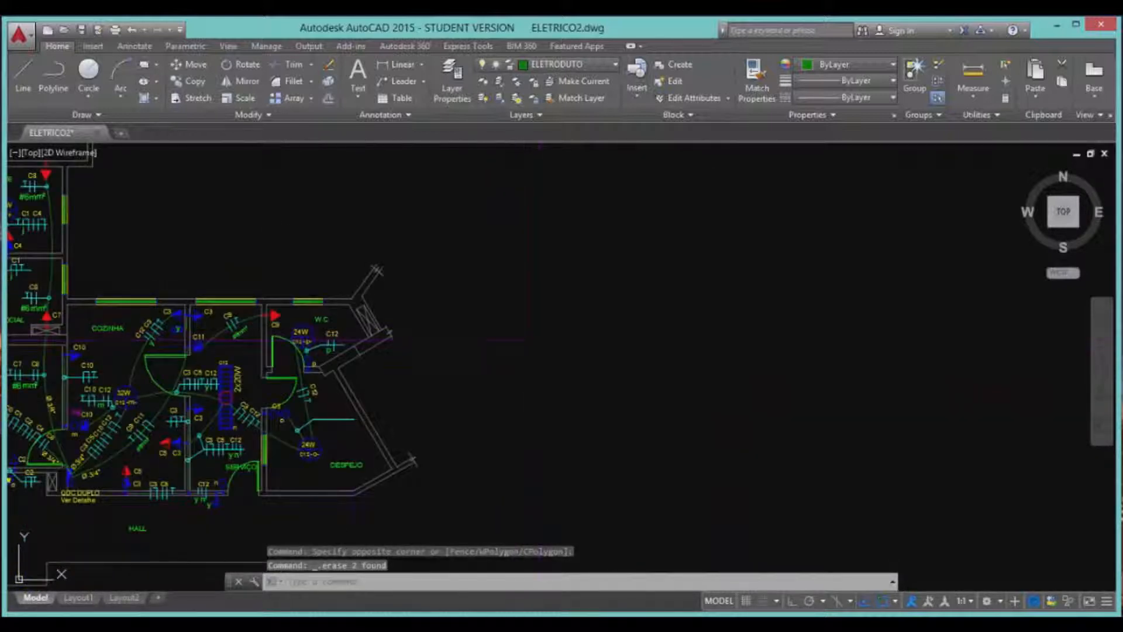
# Draw an oblique line from near the wall corner beside DESPEJO.
pyautogui.scroll(3, 337, 478)
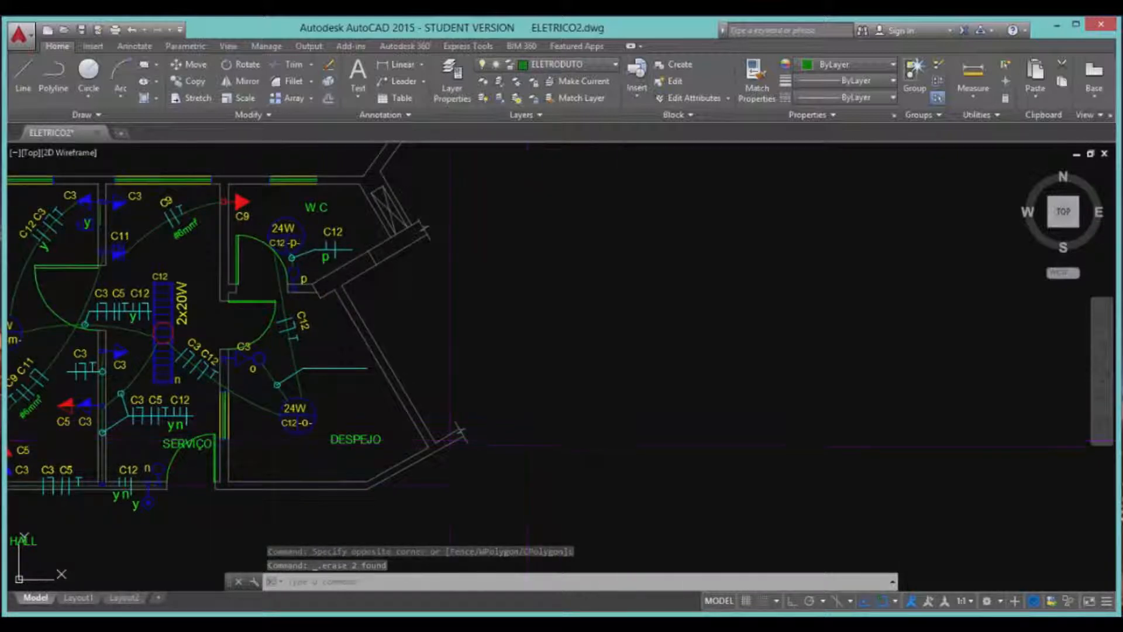
pyautogui.scroll(6, 435, 465)
pyautogui.scroll(-2, 433, 468)
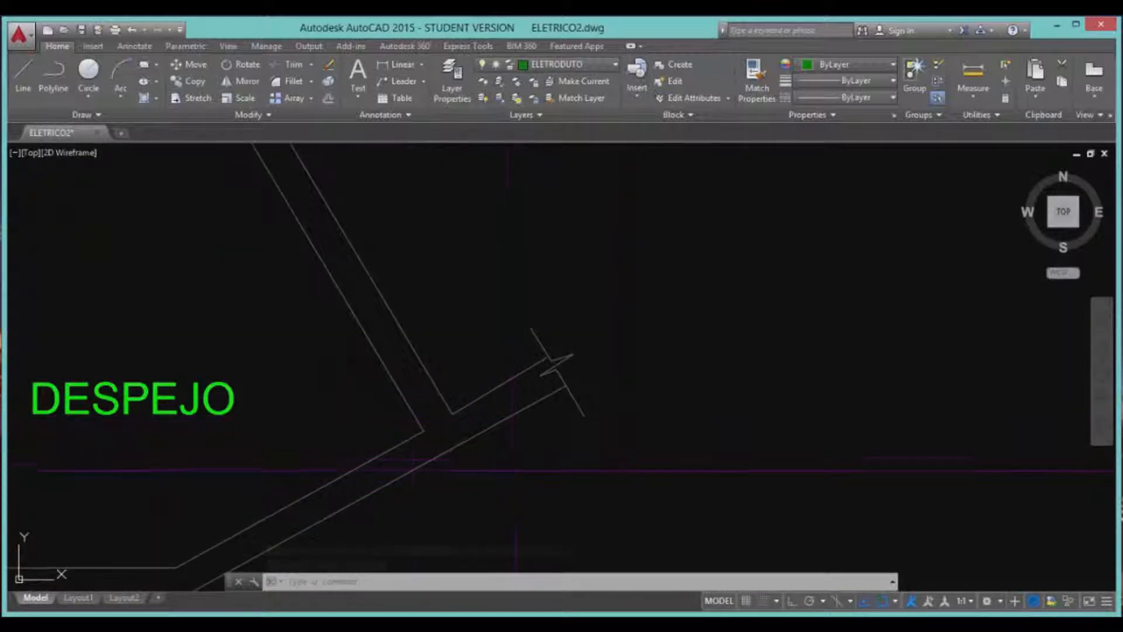
pyautogui.scroll(2, 404, 461)
pyautogui.write('l')
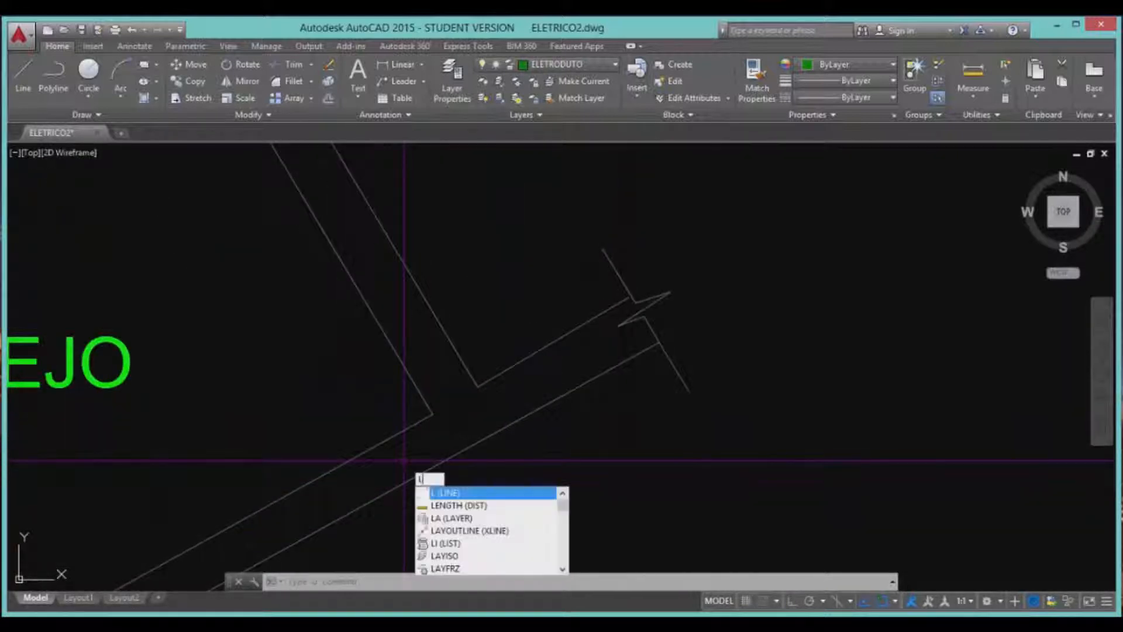
pyautogui.press('Return')
pyautogui.click(409, 321)
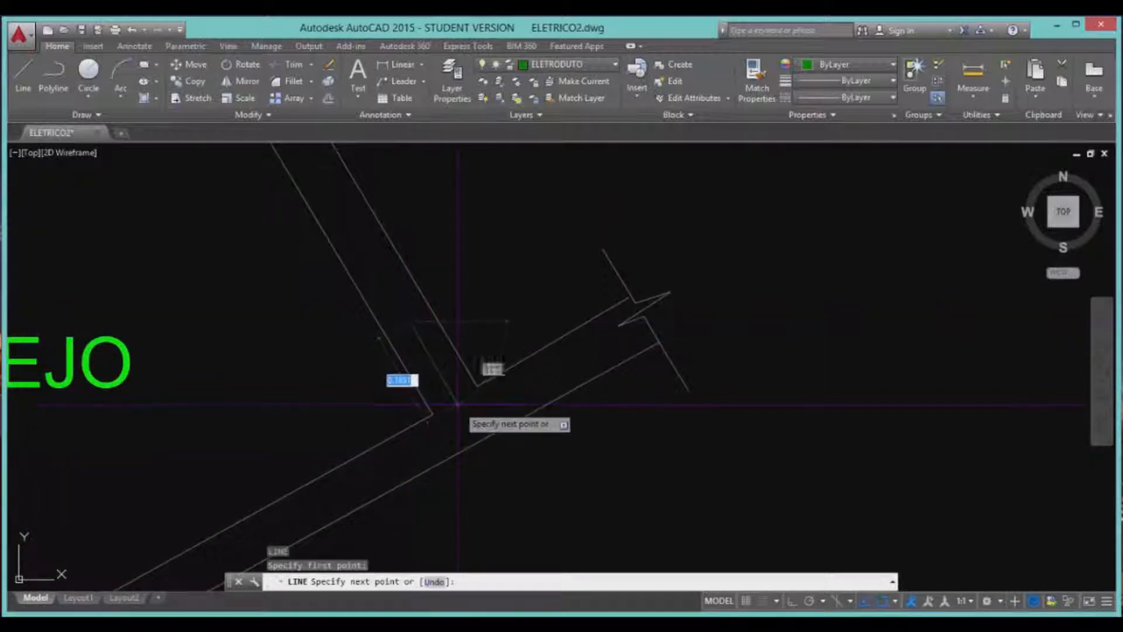
pyautogui.press('F8')
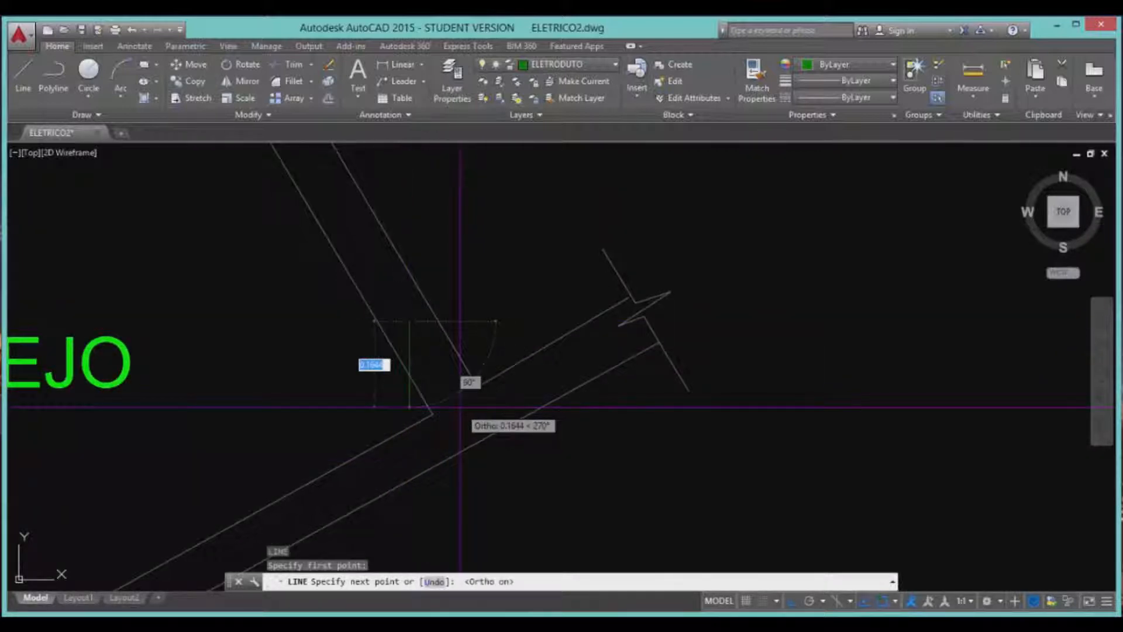
pyautogui.press('F8')
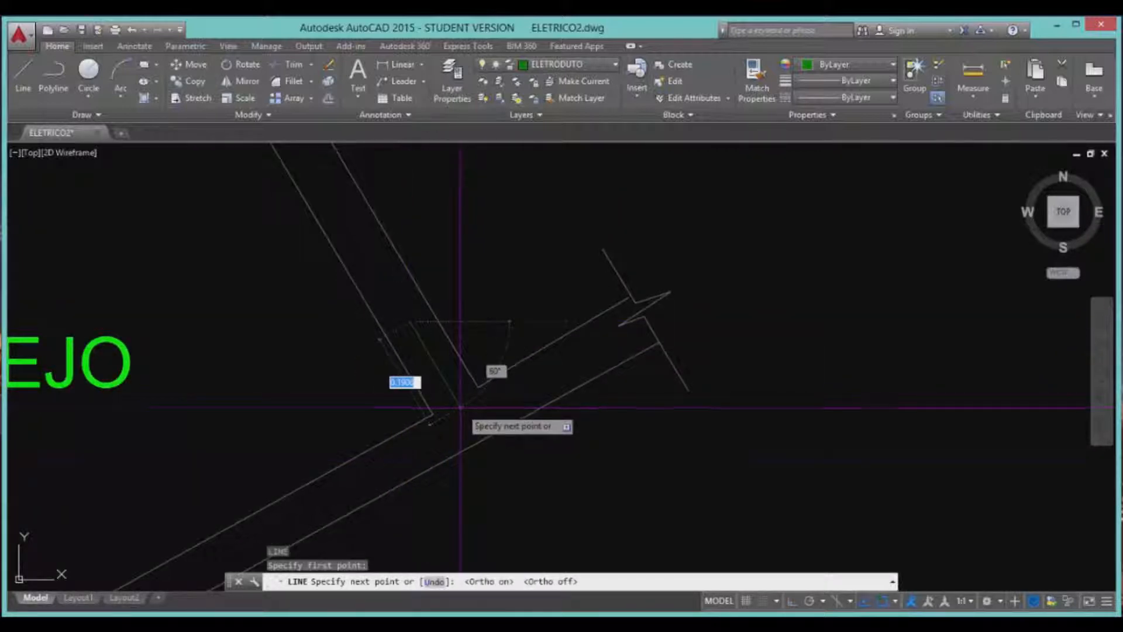
pyautogui.click(512, 493)
pyautogui.press('Return')
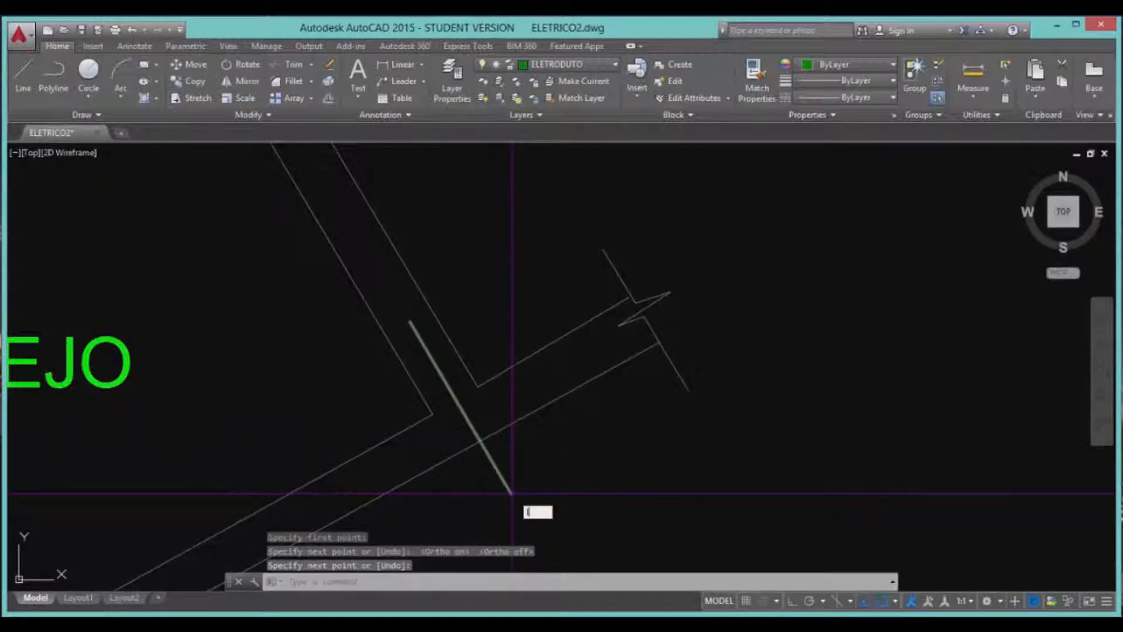
# Draw a short line cutting across the slanted wall lines beside DESPEJO.
pyautogui.press('Return')
pyautogui.scroll(-2, 512, 493)
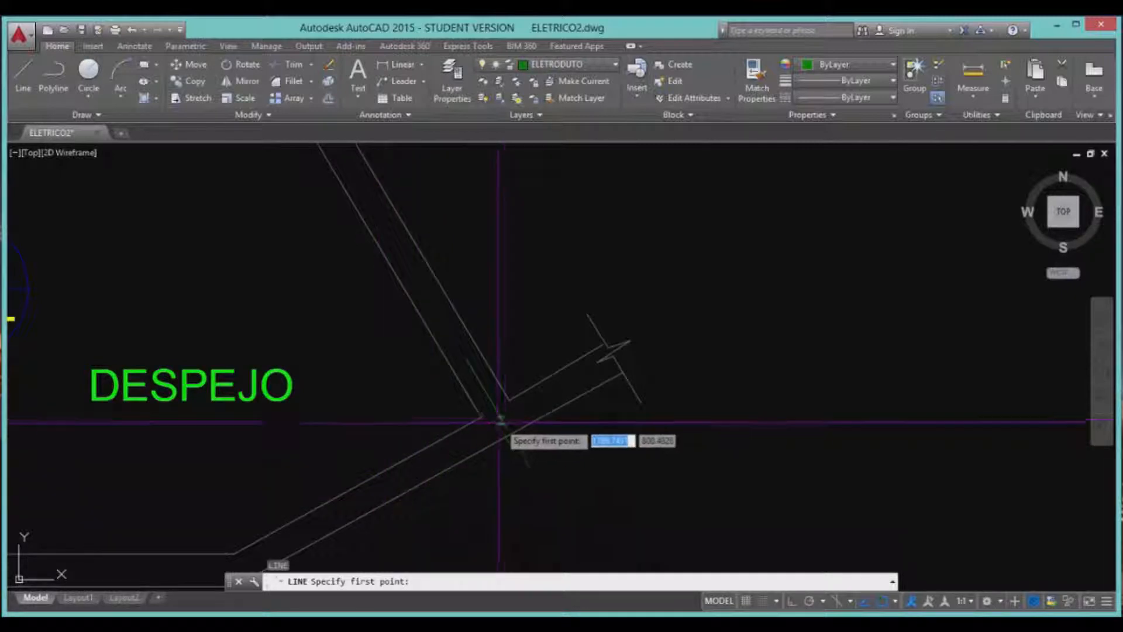
pyautogui.scroll(4, 358, 511)
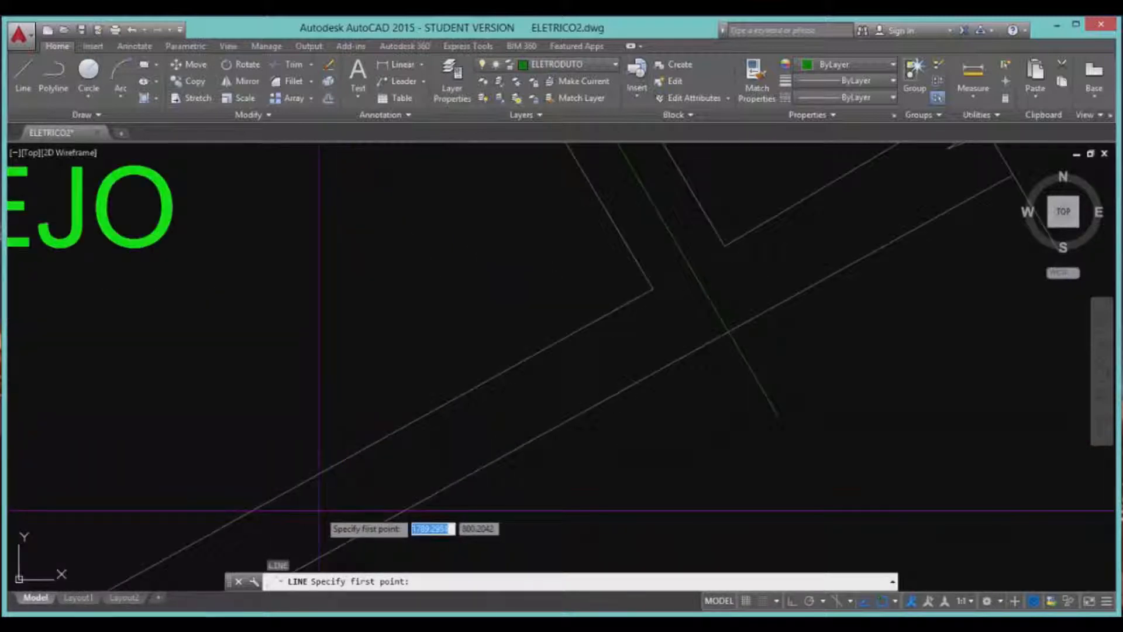
pyautogui.click(319, 509)
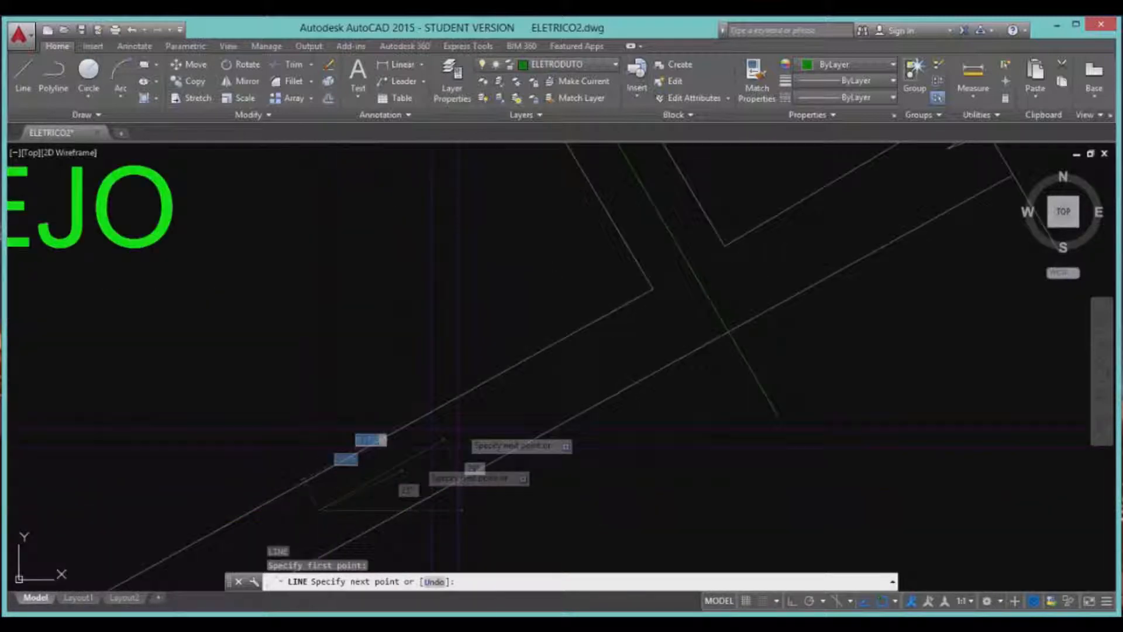
pyautogui.click(701, 286)
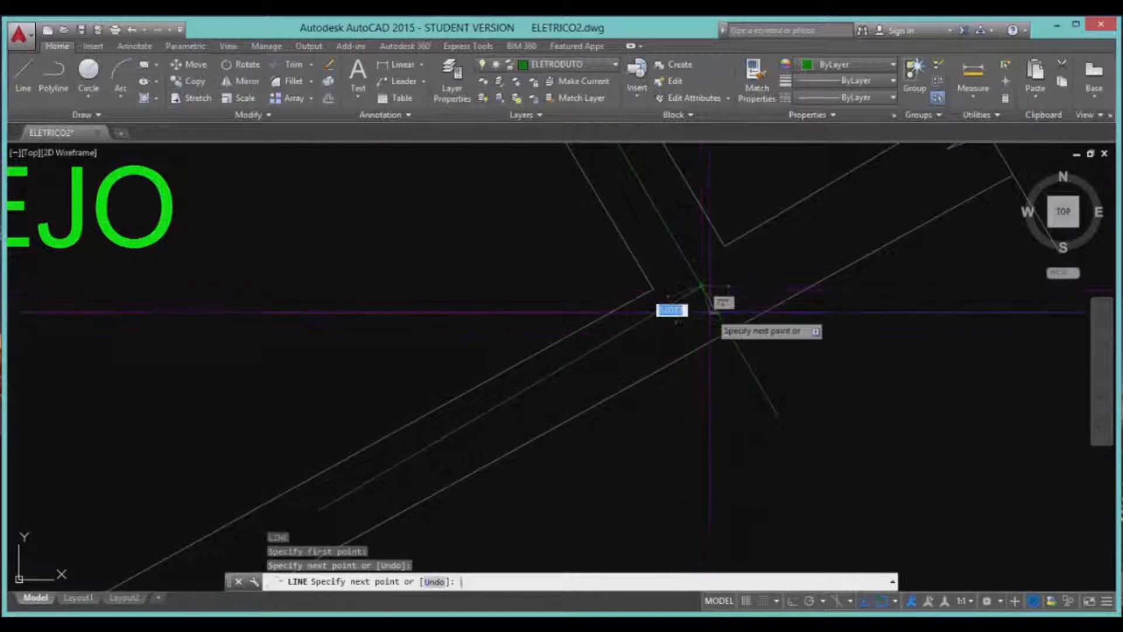
pyautogui.press('Return')
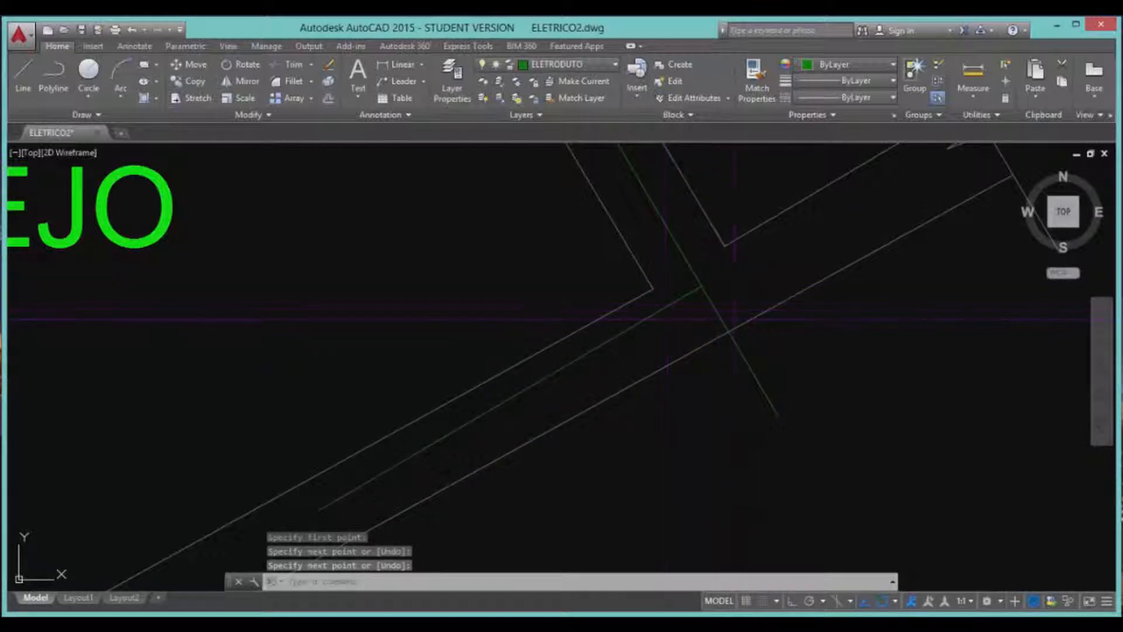
pyautogui.scroll(-2, 731, 561)
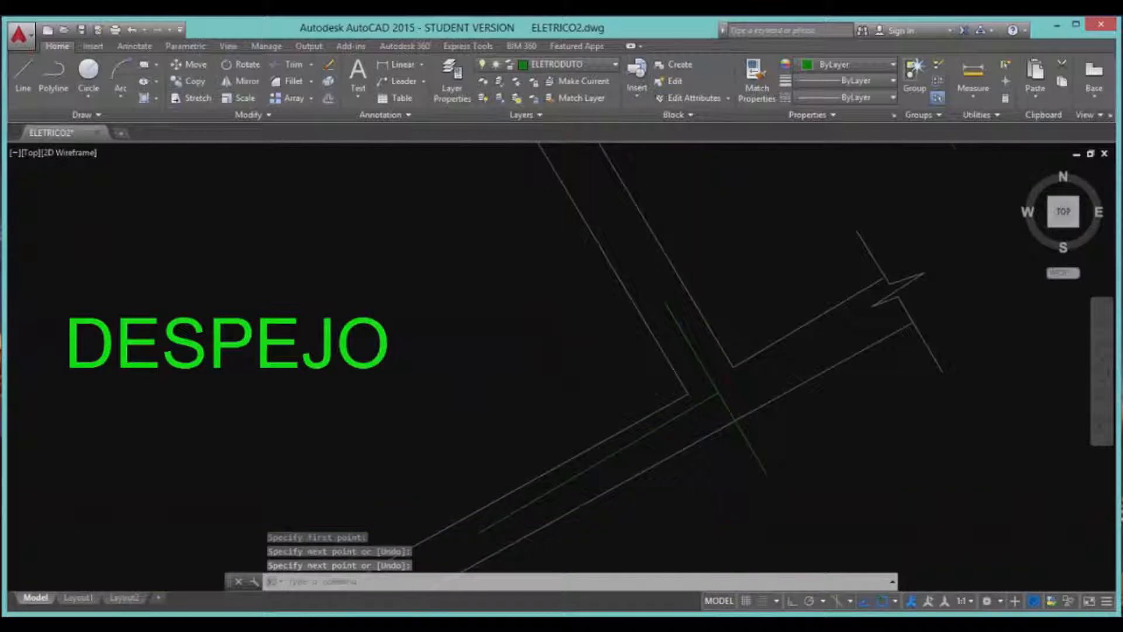
pyautogui.scroll(2, 731, 402)
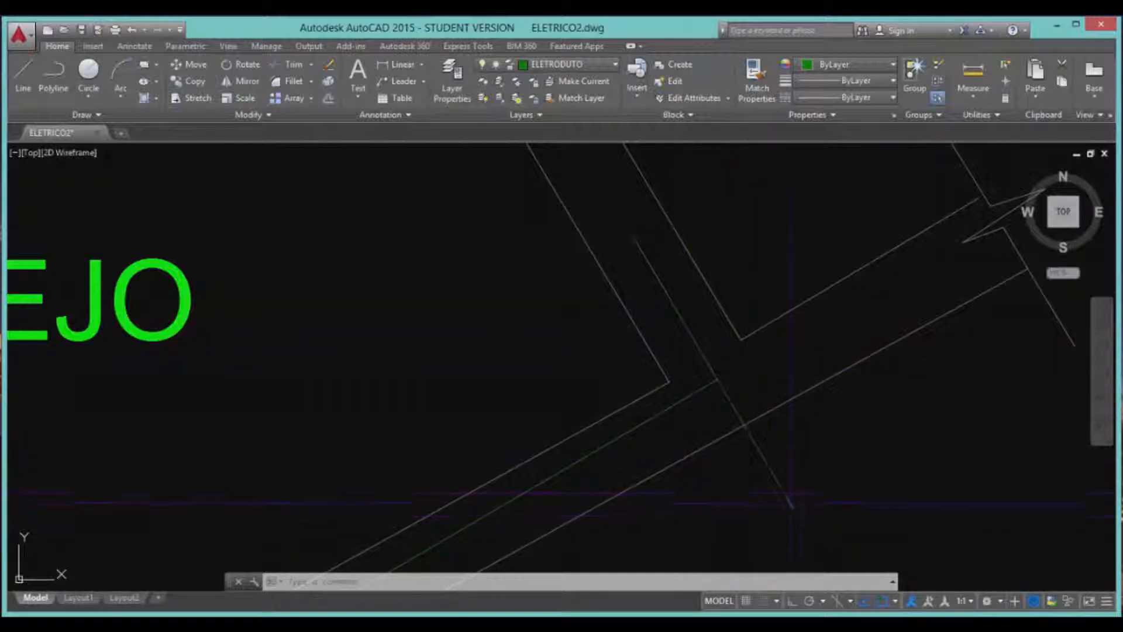
# Stretch the diagonal's lower endpoint up to the inner duct line, then zoom out over DESPEJO.
pyautogui.click(783, 491)
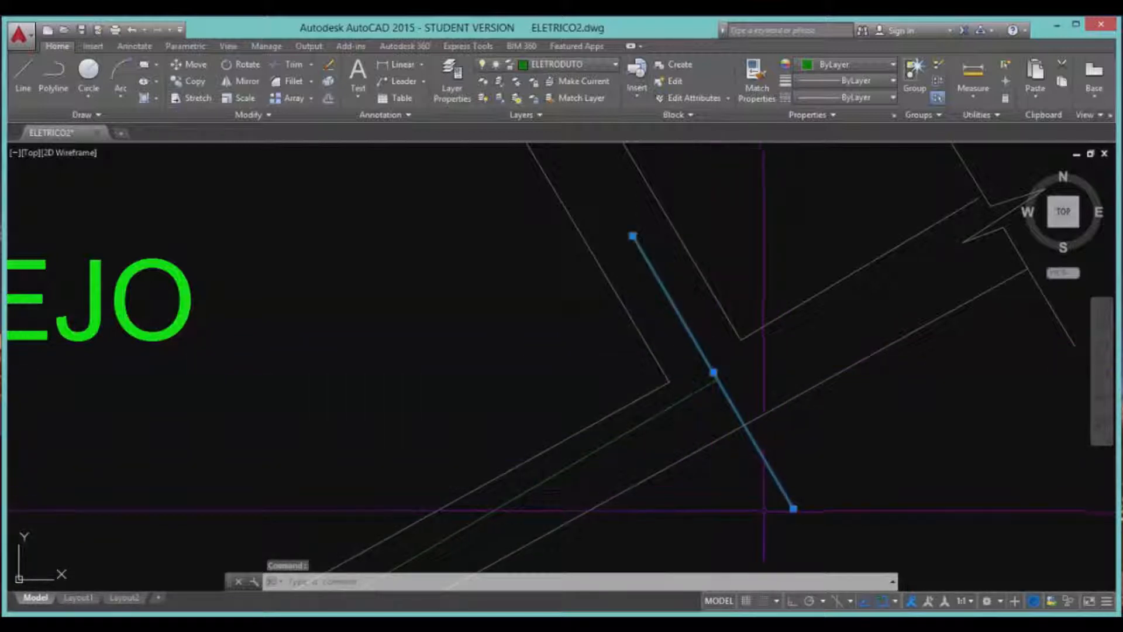
pyautogui.moveTo(794, 508)
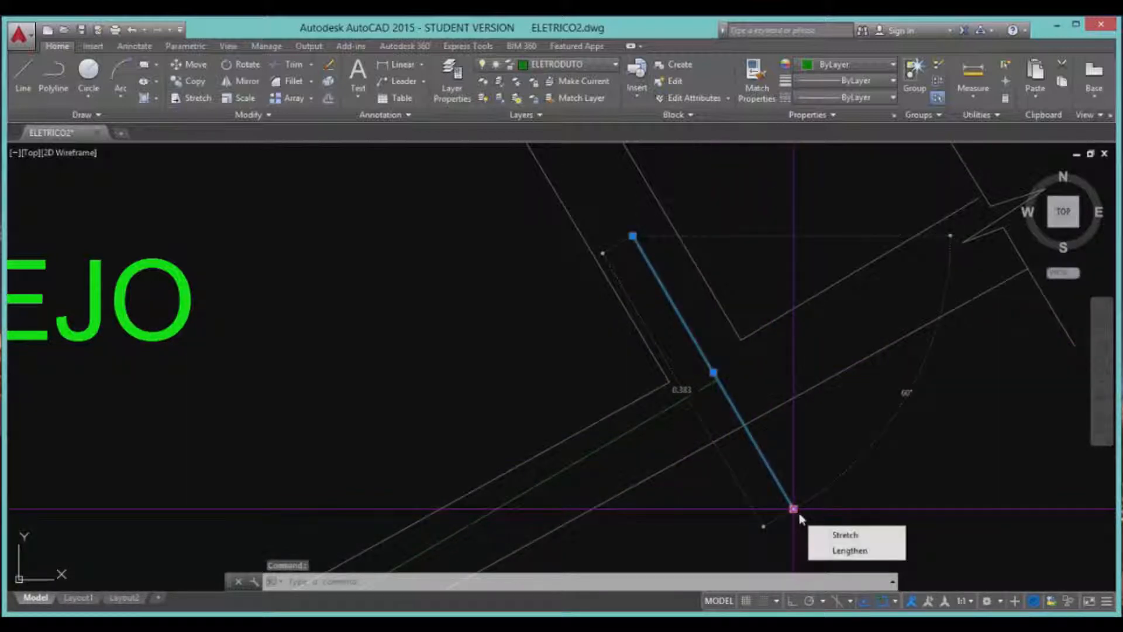
pyautogui.click(796, 511)
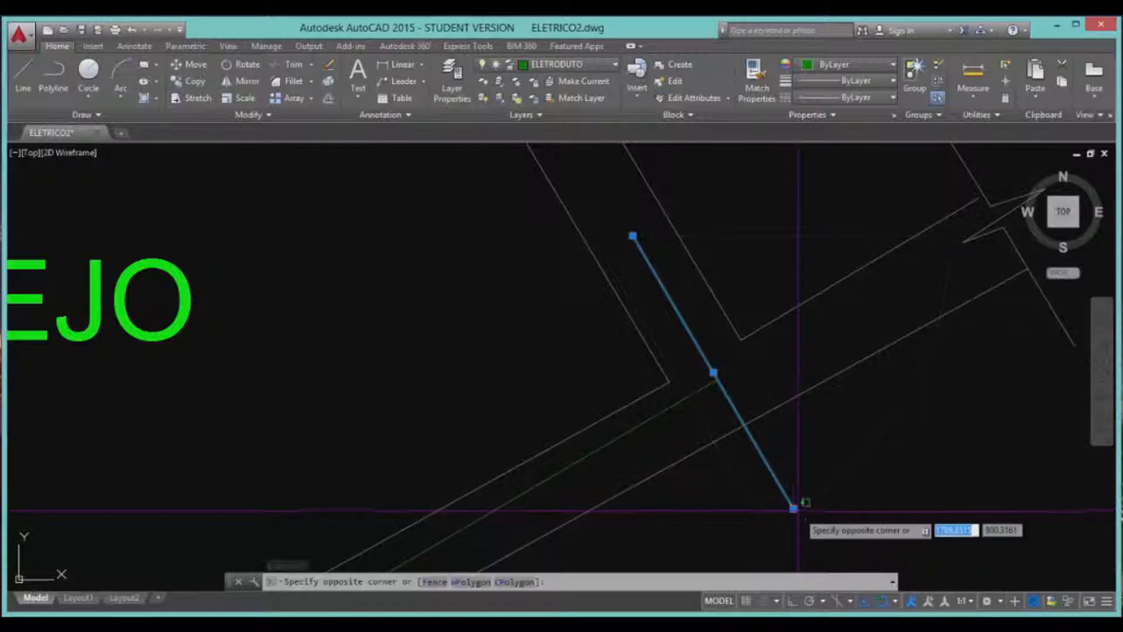
pyautogui.click(793, 484)
pyautogui.click(793, 508)
pyautogui.click(718, 379)
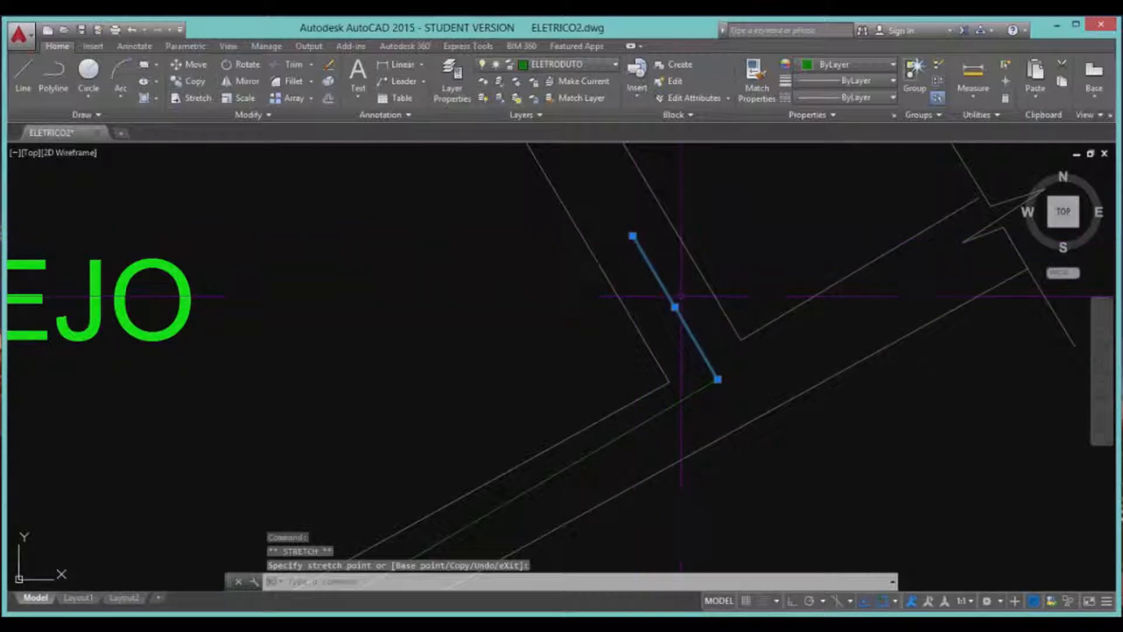
pyautogui.press('Escape')
pyautogui.scroll(-5, 819, 433)
pyautogui.scroll(-5, 833, 438)
pyautogui.scroll(5, 786, 386)
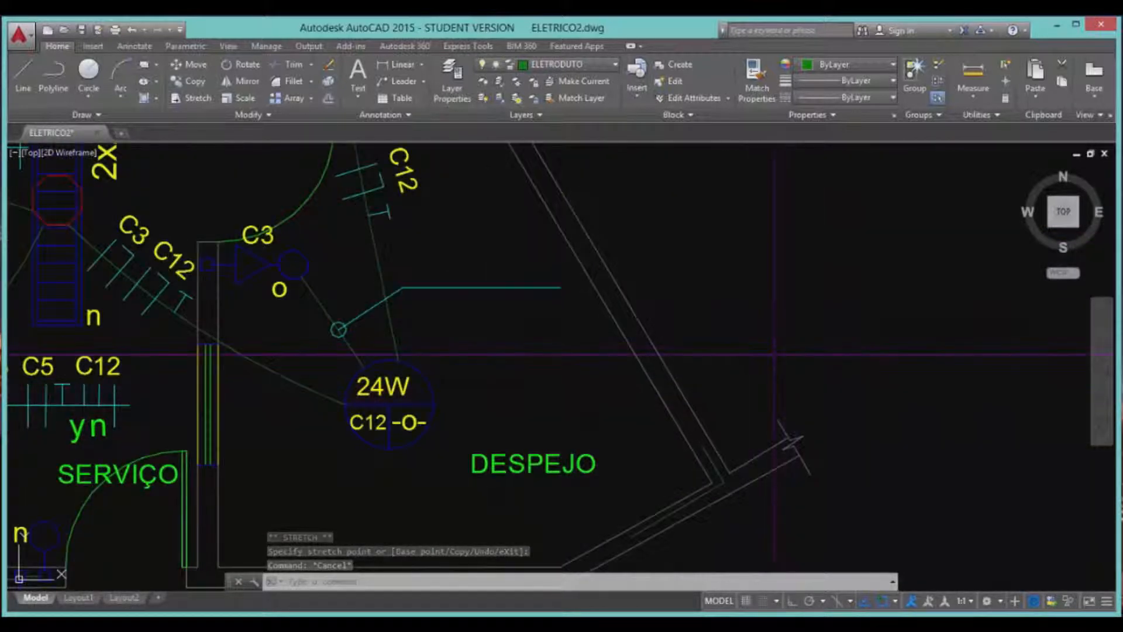
# Draw a horizontal line right of the duct with Ortho on.
pyautogui.write('l')
pyautogui.press('Return')
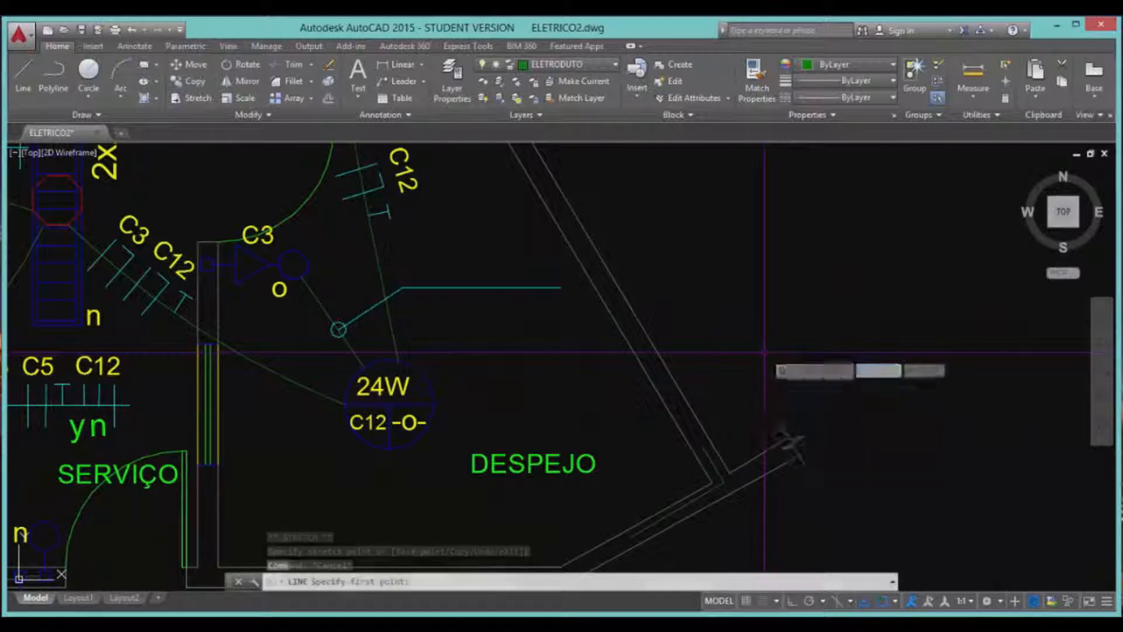
pyautogui.click(693, 190)
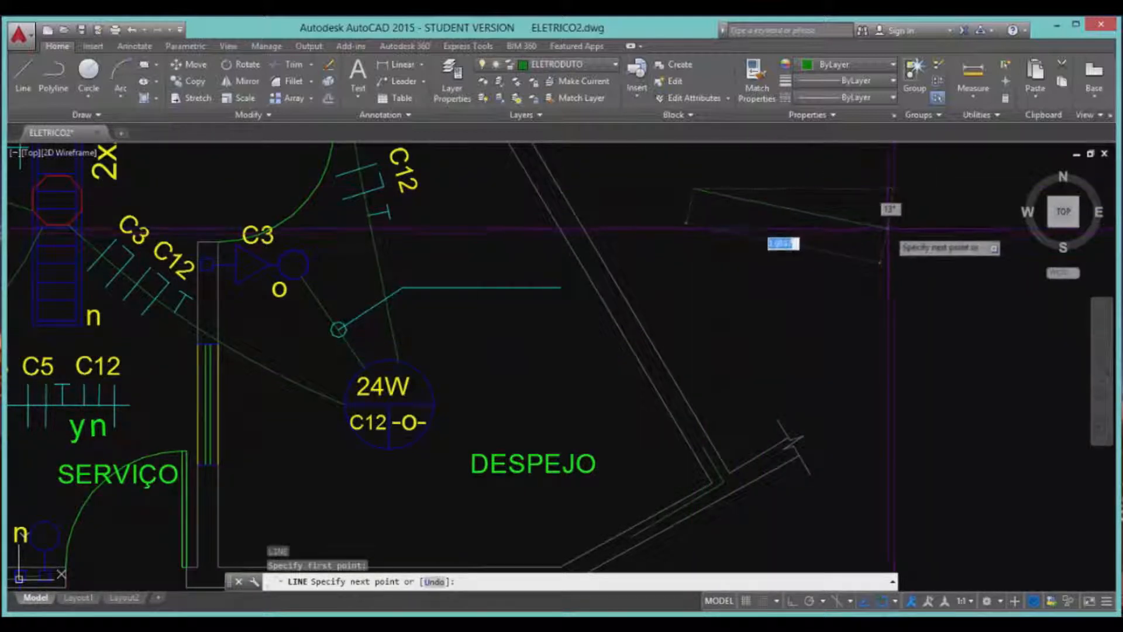
pyautogui.press('F8')
pyautogui.click(888, 228)
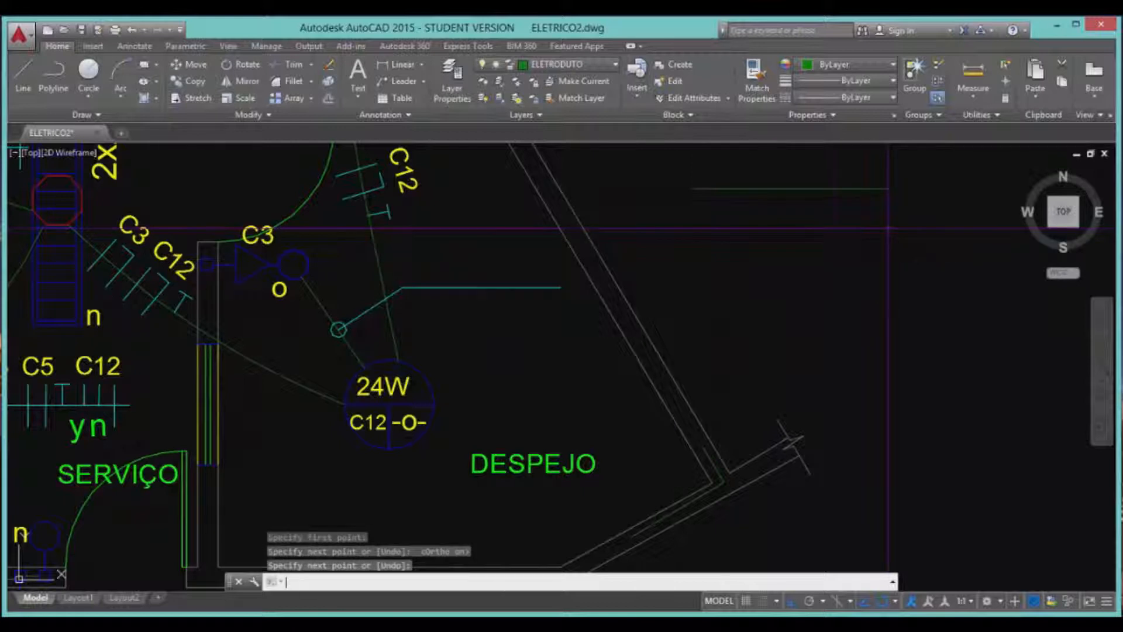
pyautogui.press('Return')
# Draw a short vertical line below the horizontal line, leaving a gap between them.
pyautogui.write('-layout')
pyautogui.press('Return')
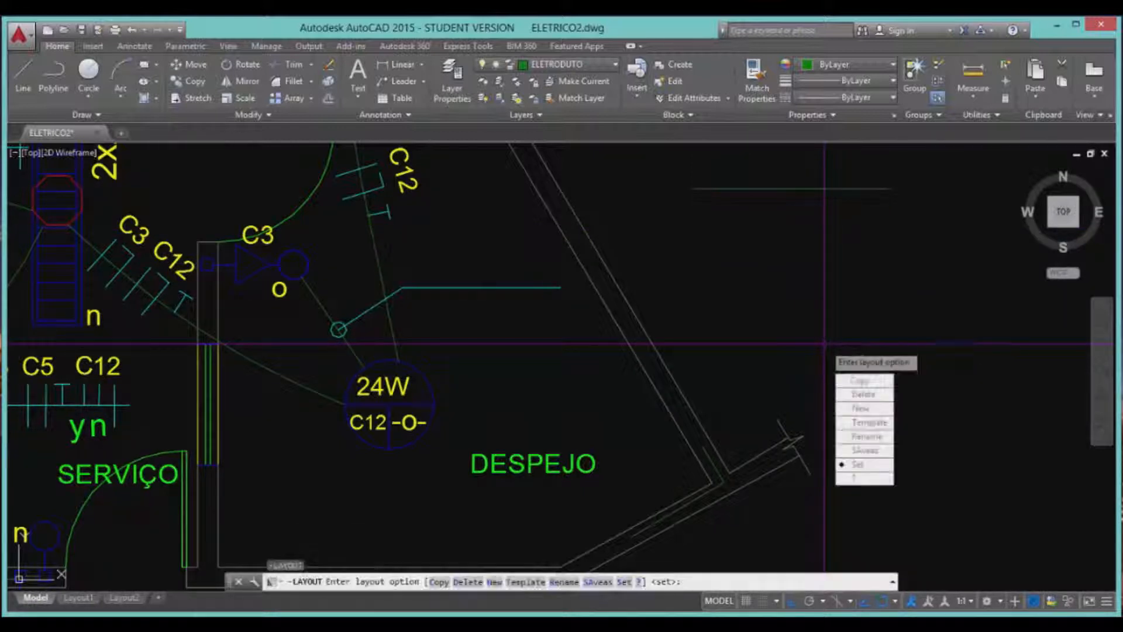
pyautogui.press('Escape')
pyautogui.write('l')
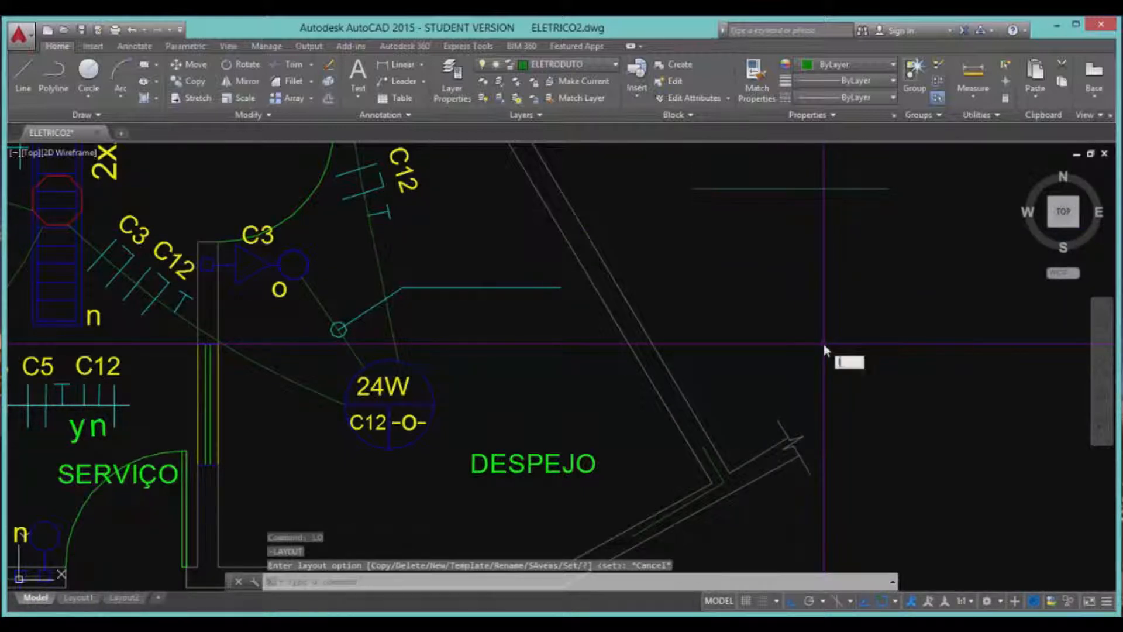
pyautogui.press('Return')
pyautogui.click(827, 363)
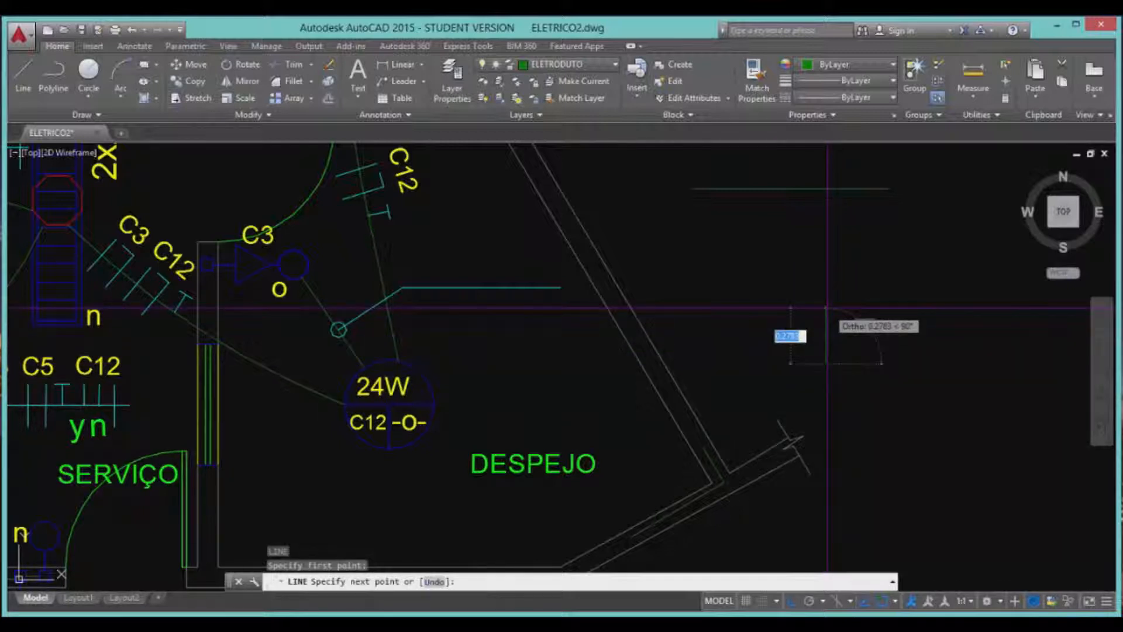
pyautogui.click(826, 307)
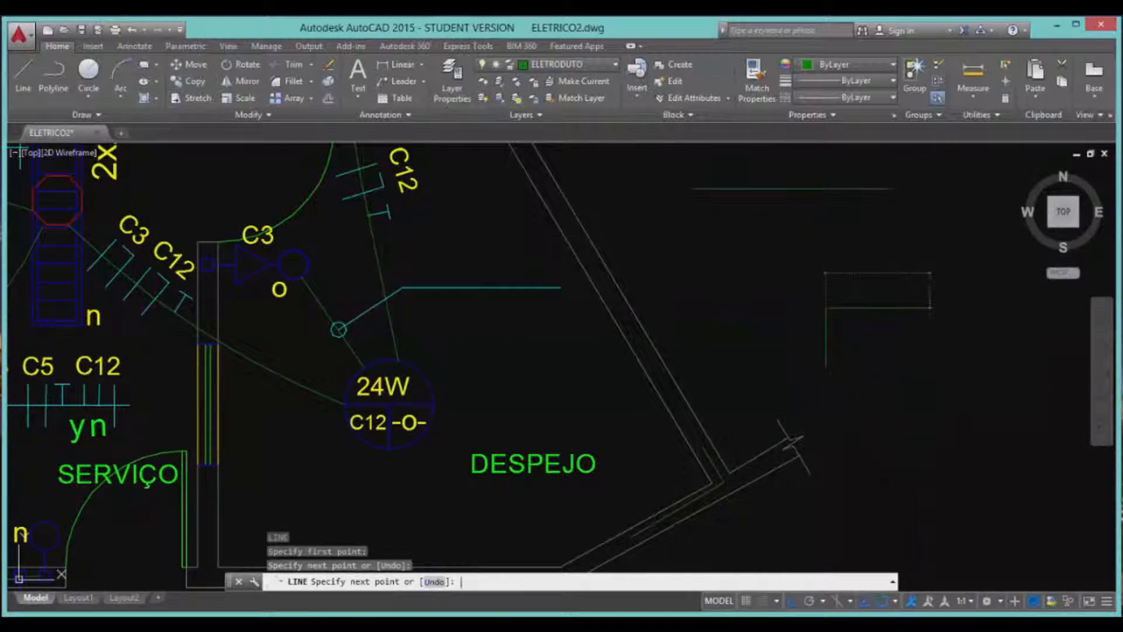
pyautogui.press('Return')
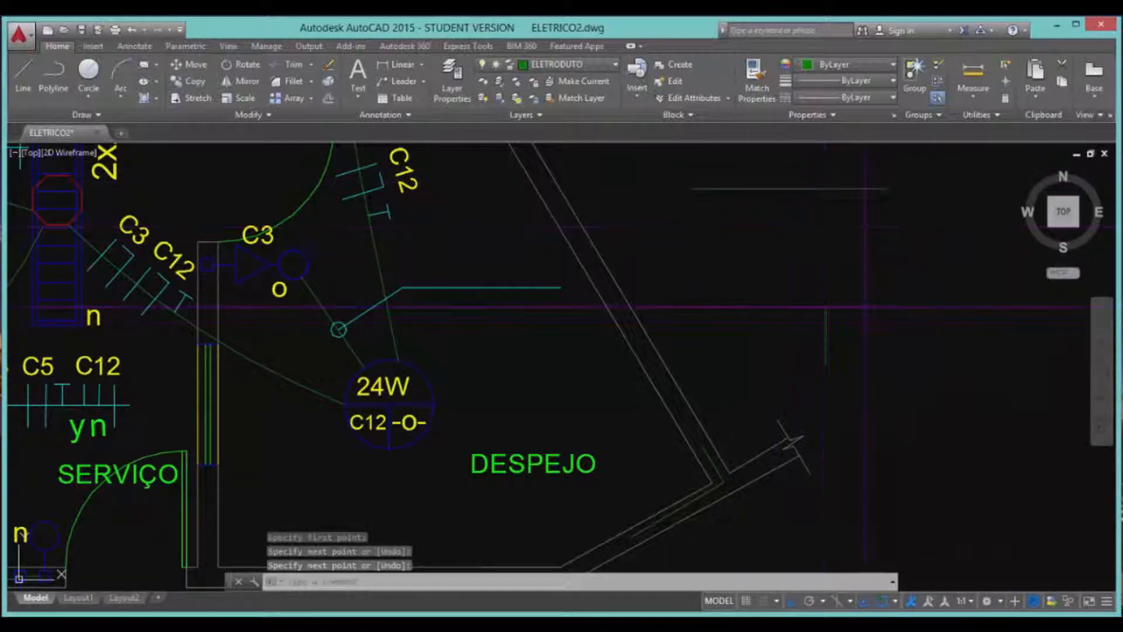
pyautogui.write('ex')
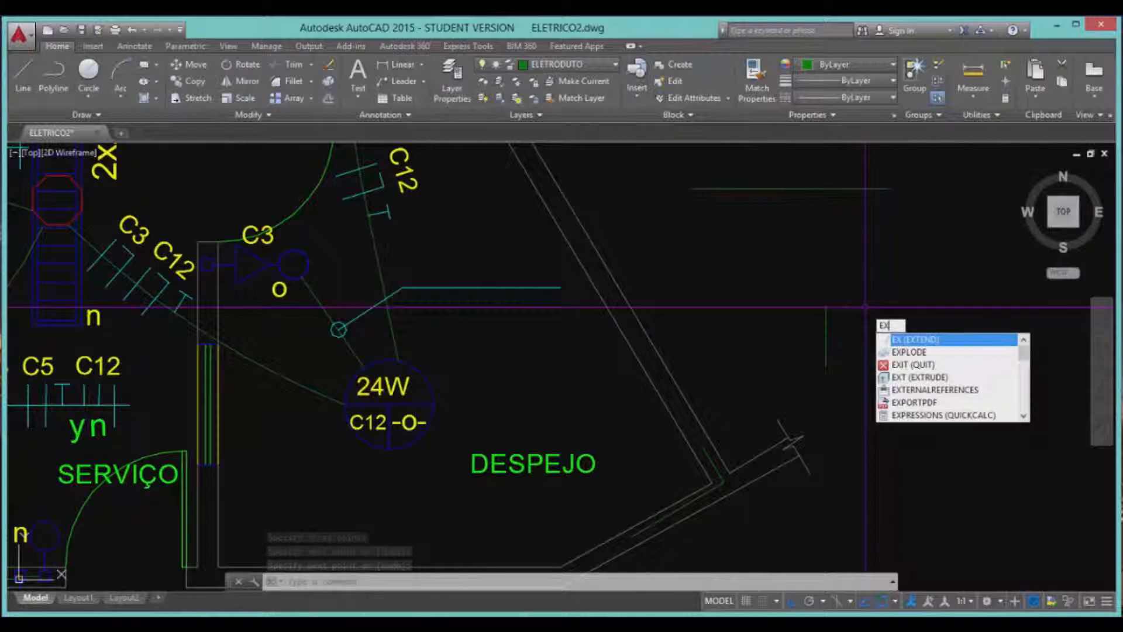
# Extend the short vertical line up to the horizontal line, forming a T-junction.
pyautogui.press('Return')
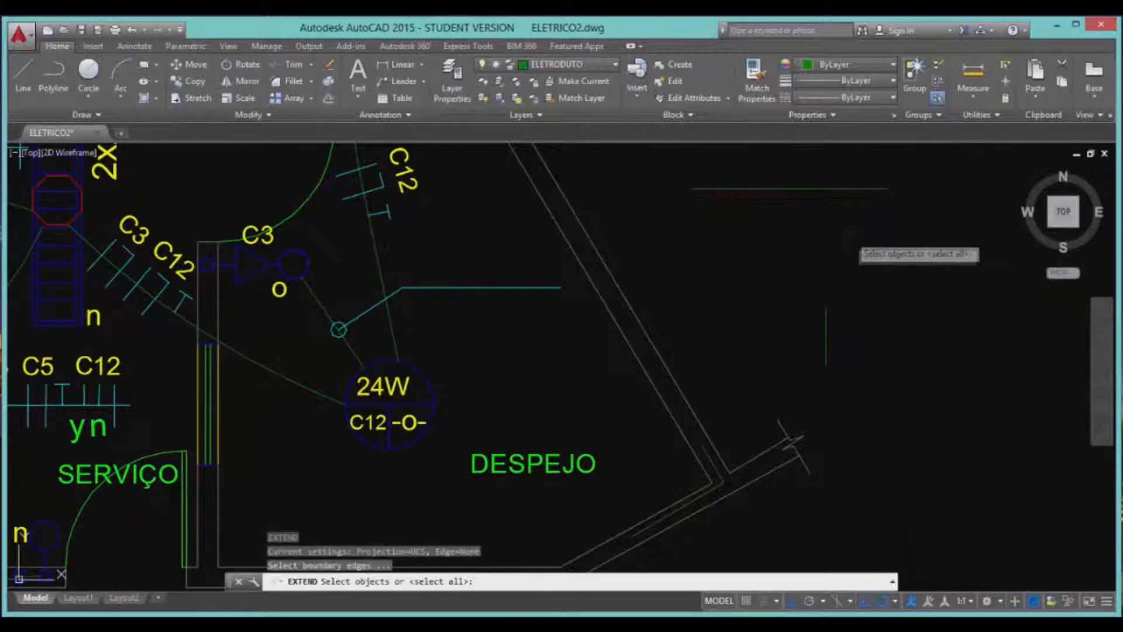
pyautogui.click(828, 188)
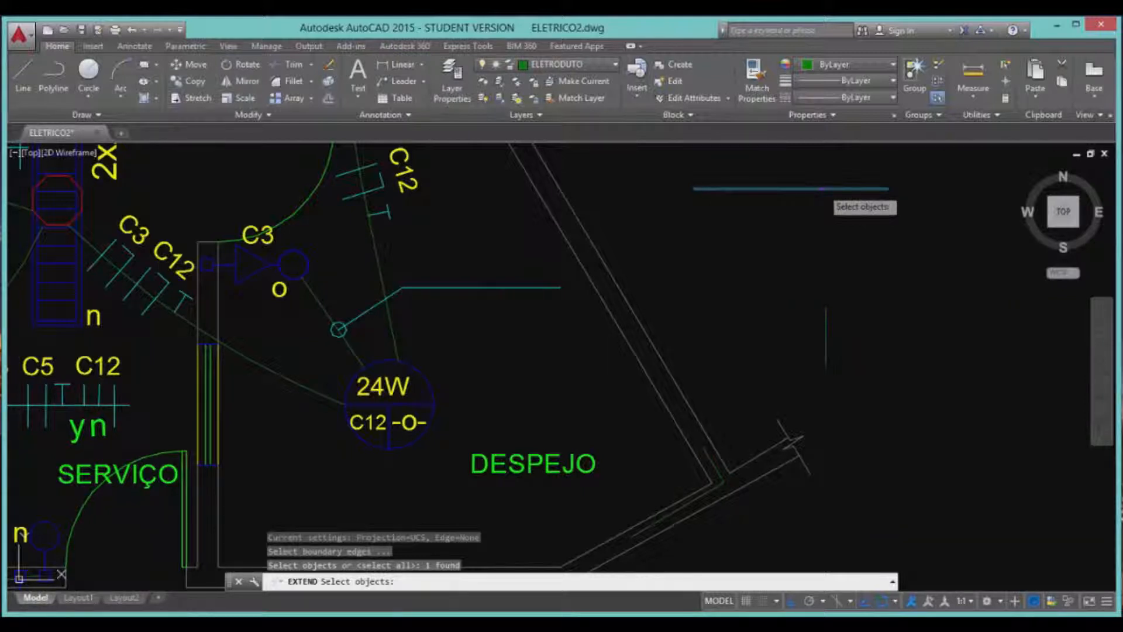
pyautogui.press('Return')
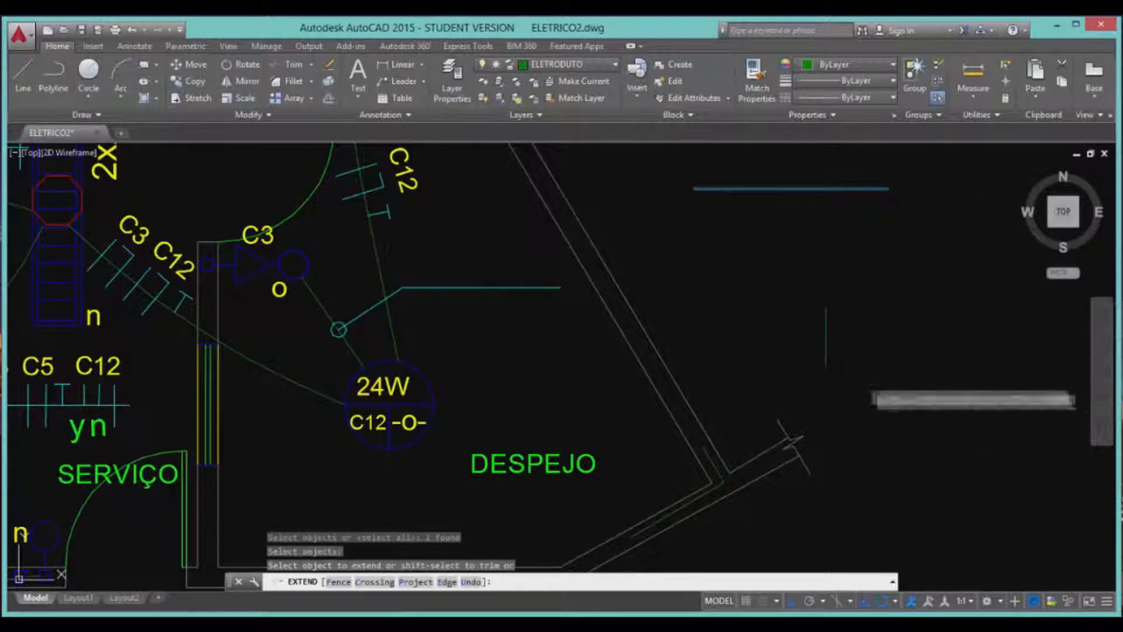
pyautogui.click(826, 337)
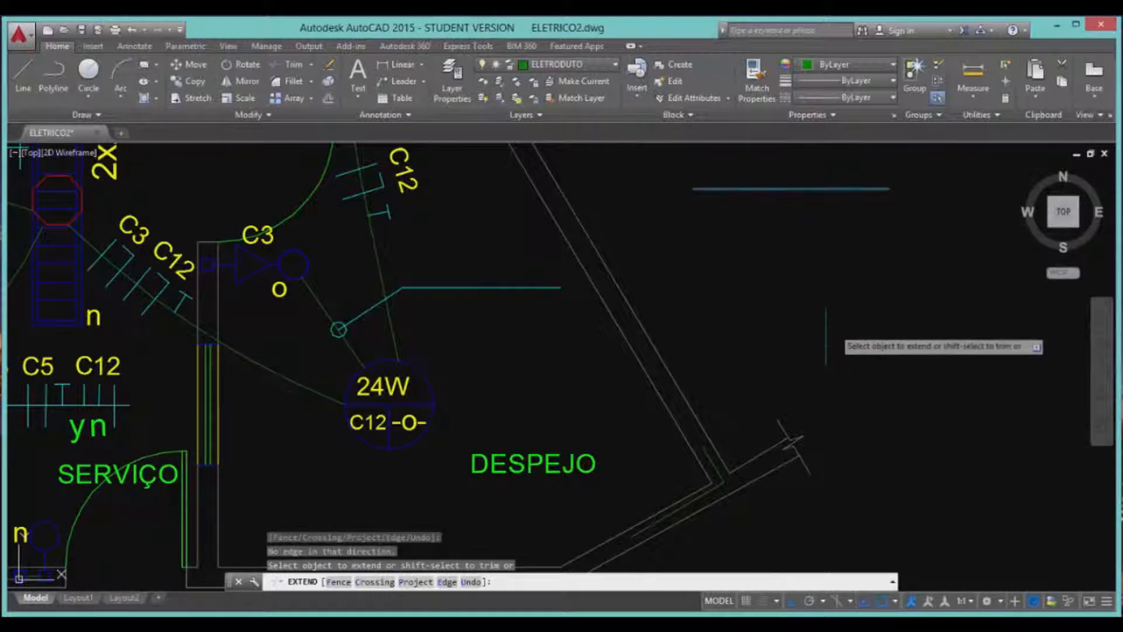
pyautogui.click(826, 331)
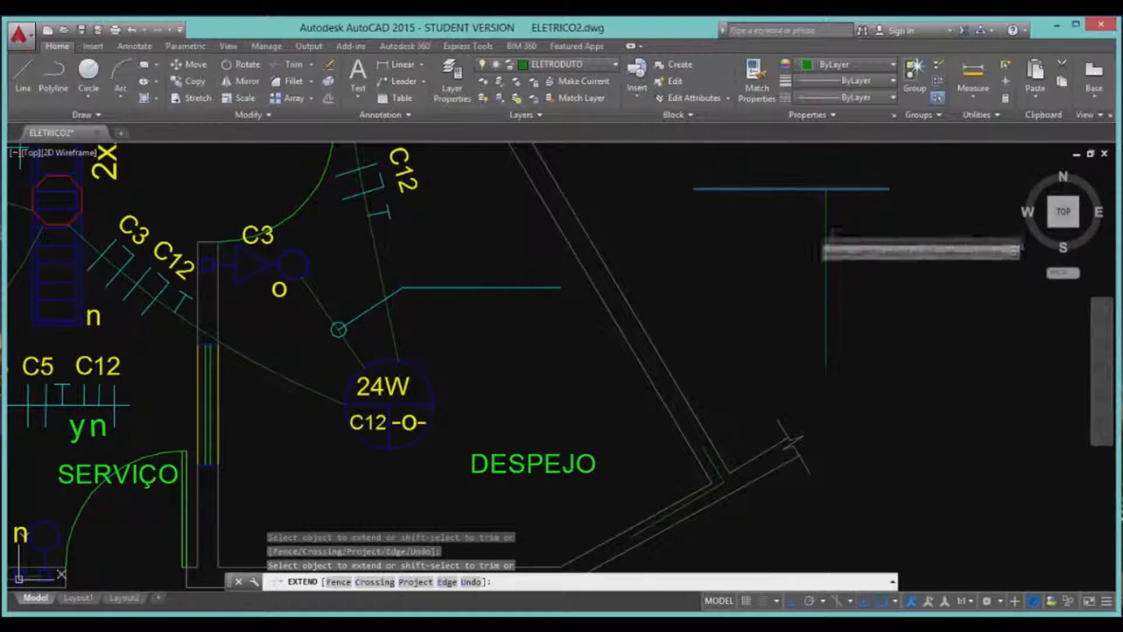
pyautogui.press('Return')
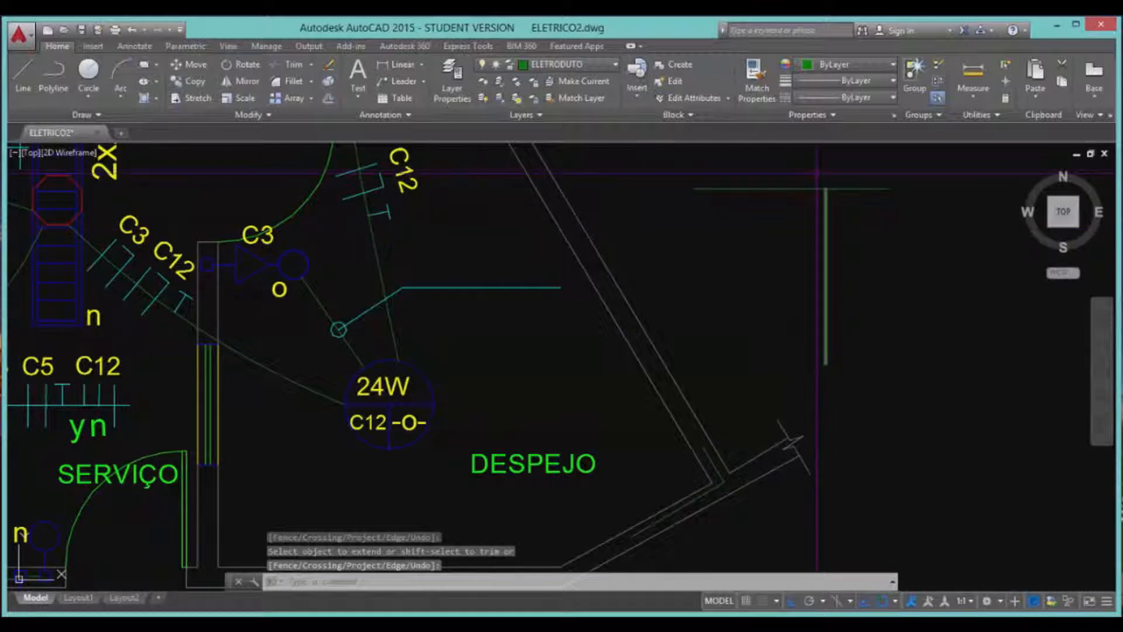
# Delete the vertical line.
pyautogui.click(849, 298)
pyautogui.click(811, 281)
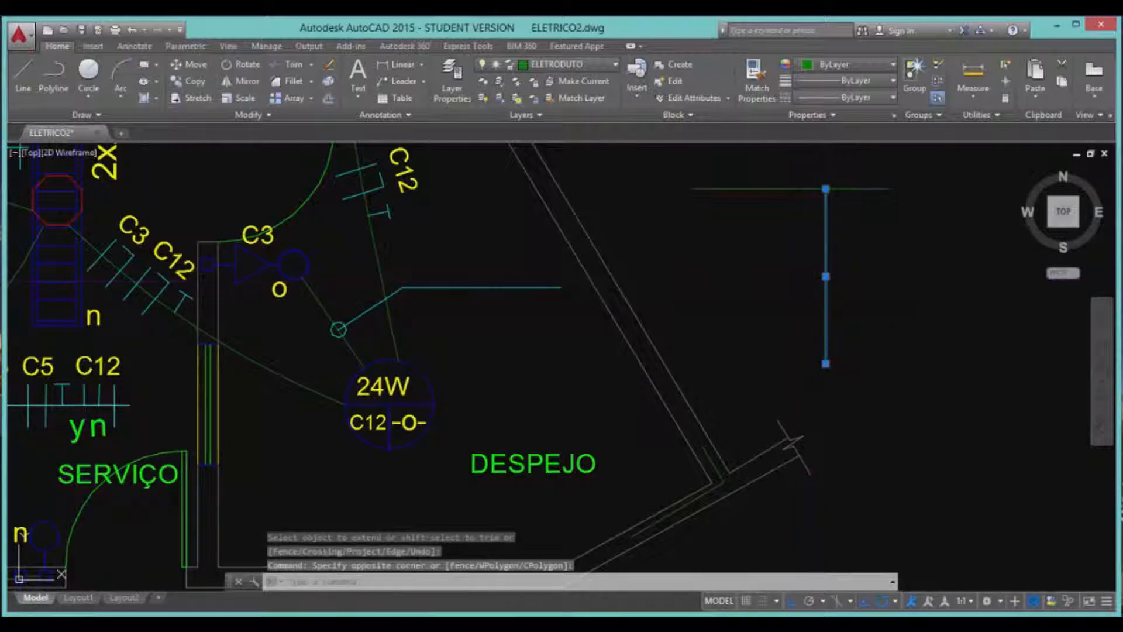
pyautogui.press('Delete')
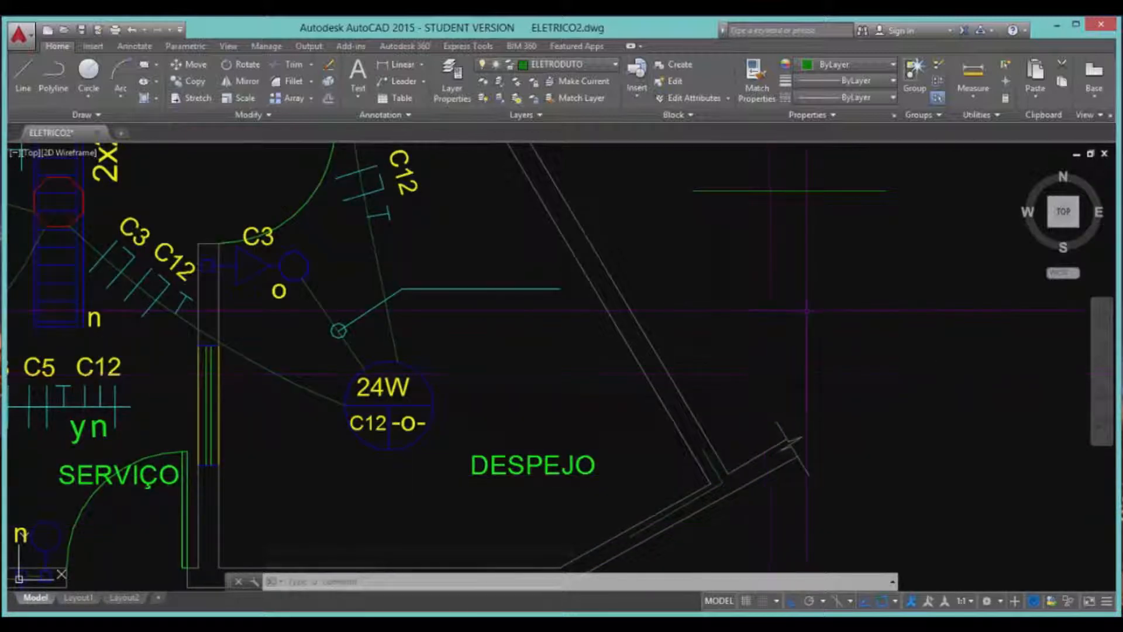
# Chamfer the lower and outer wall lines near DESPEJO into a sharp corner.
pyautogui.write('A')
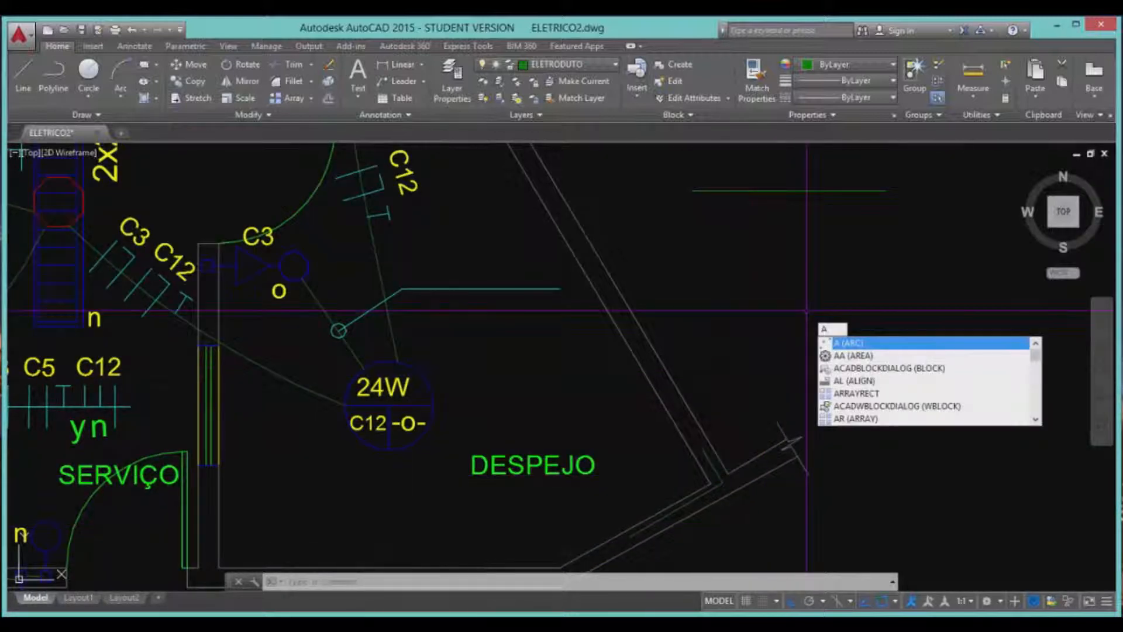
pyautogui.press('BackSpace')
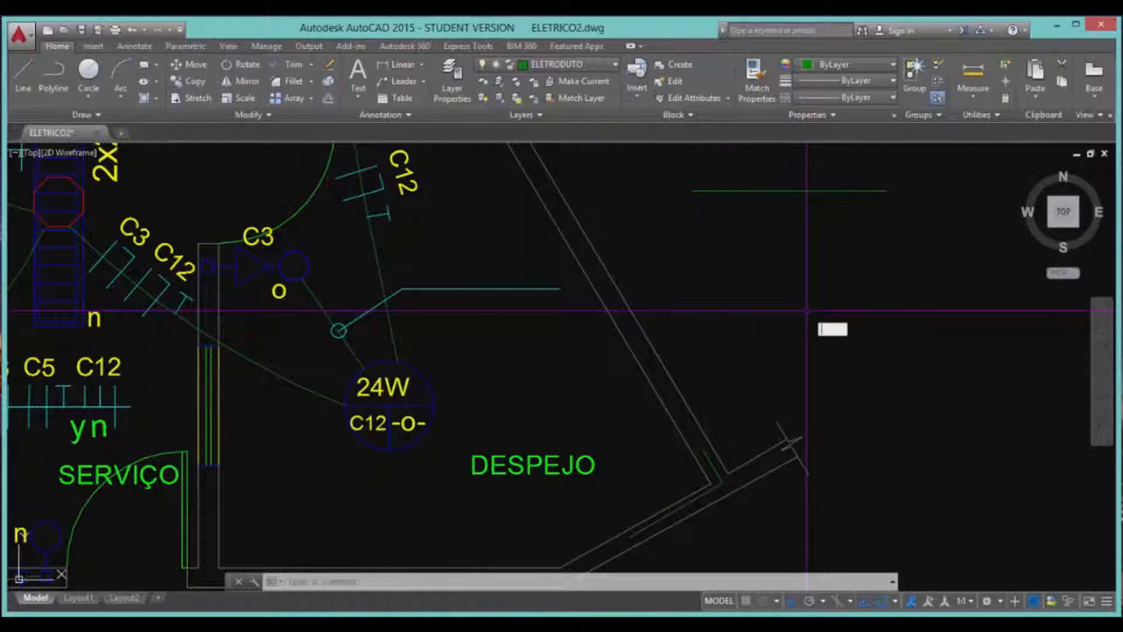
pyautogui.write('c')
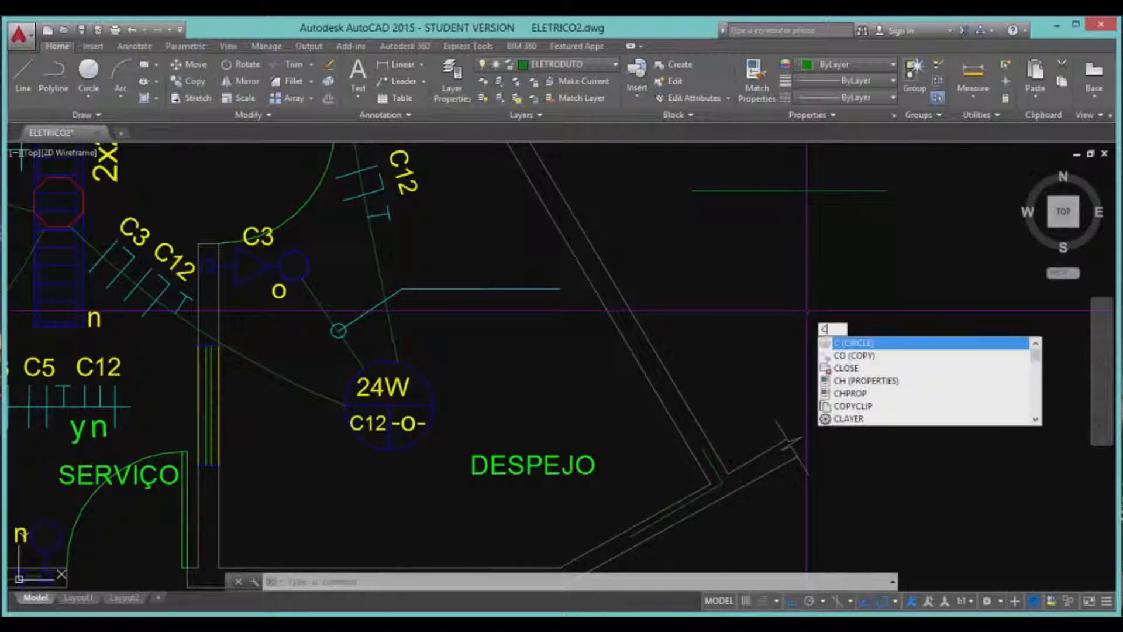
pyautogui.write('h')
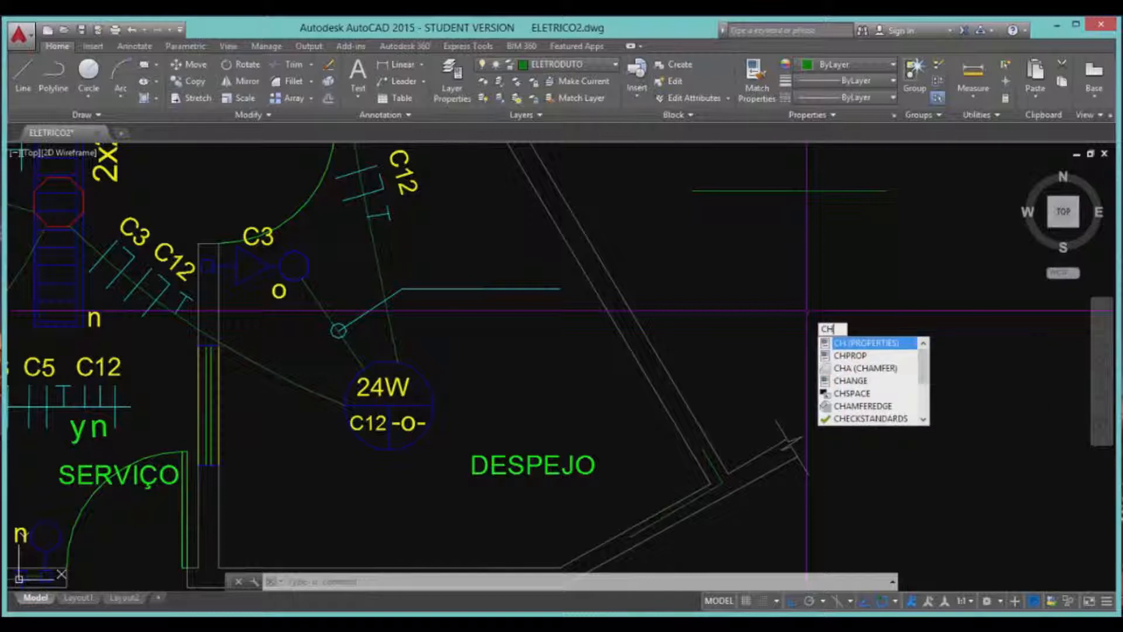
pyautogui.press('Down')
pyautogui.press('BackSpace')
pyautogui.press('BackSpace')
pyautogui.press('BackSpace')
pyautogui.write('CHANfer')
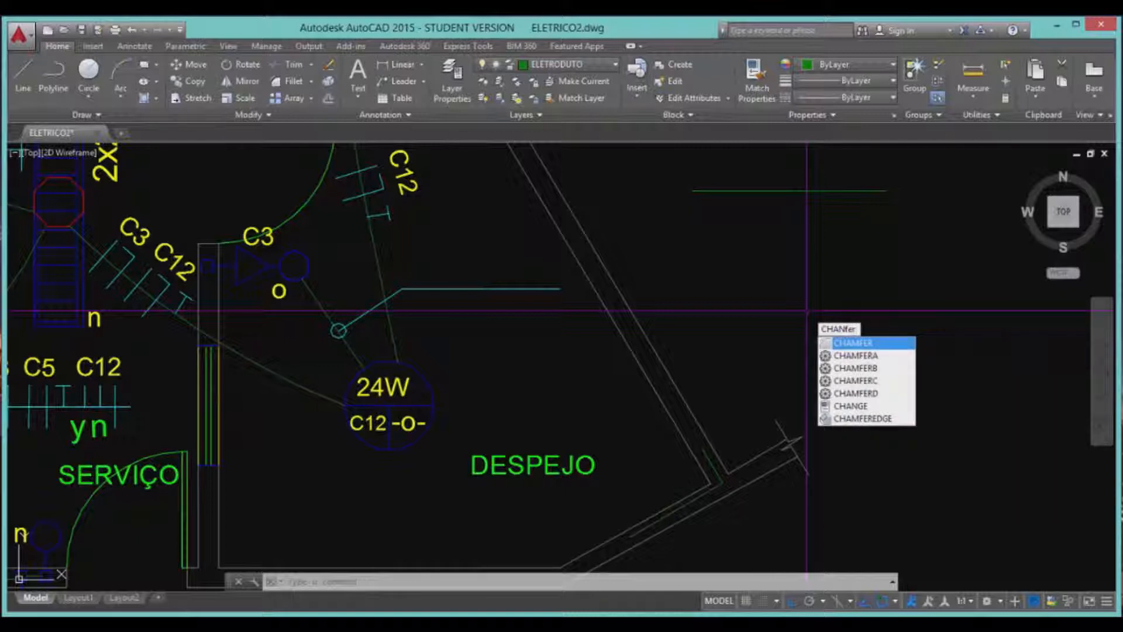
pyautogui.press('Return')
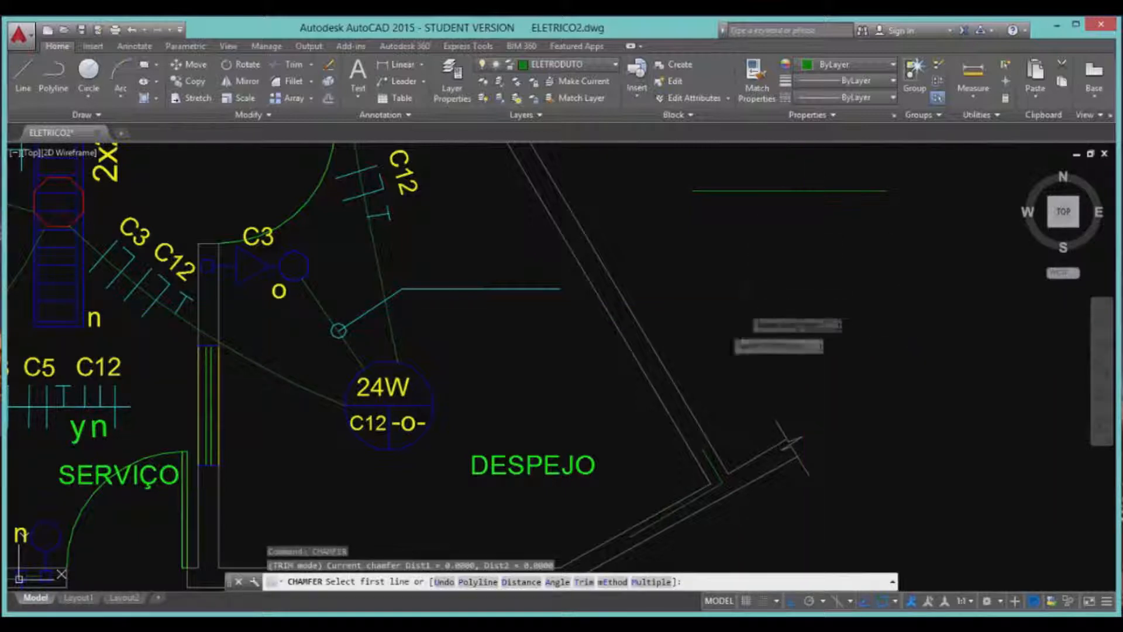
pyautogui.scroll(-1, 743, 409)
pyautogui.scroll(5, 737, 421)
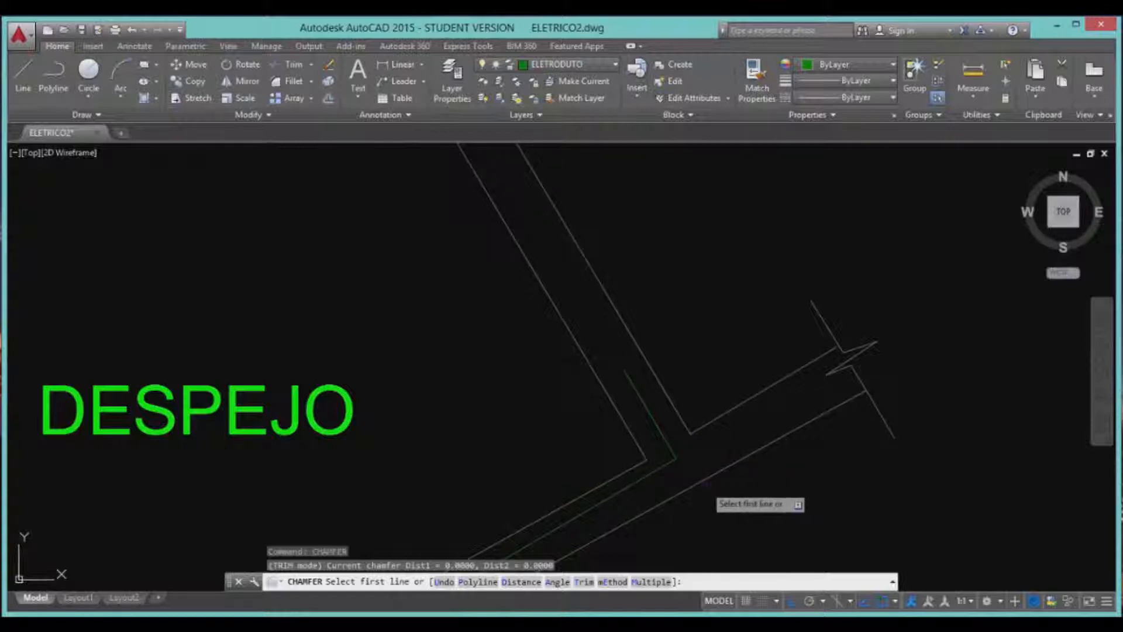
pyautogui.click(702, 481)
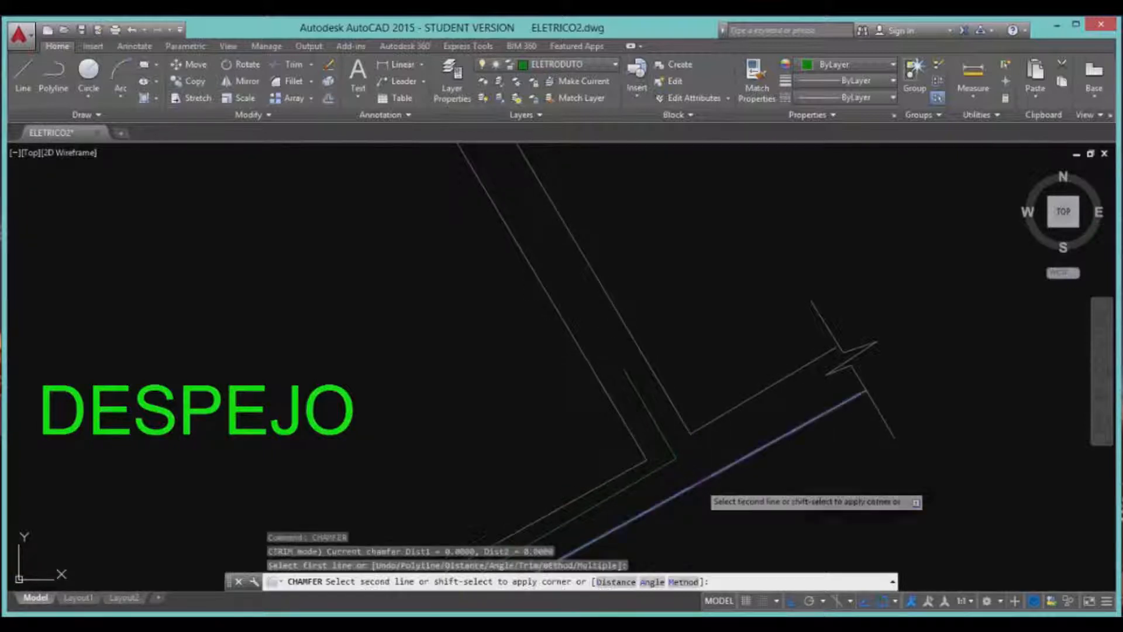
pyautogui.click(682, 419)
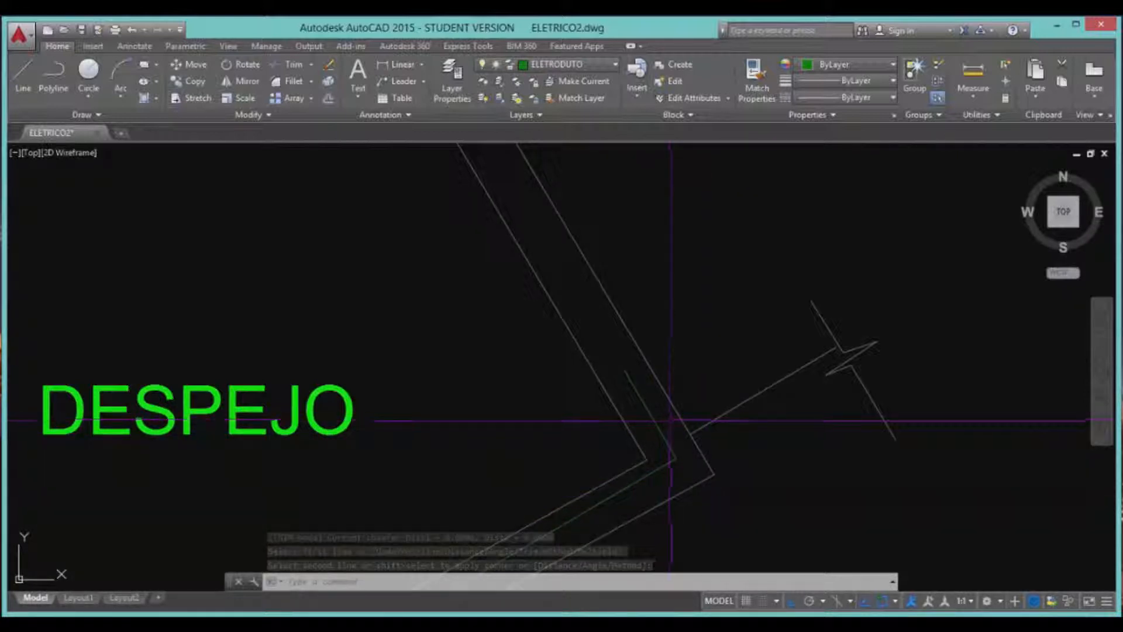
pyautogui.scroll(-5, 684, 491)
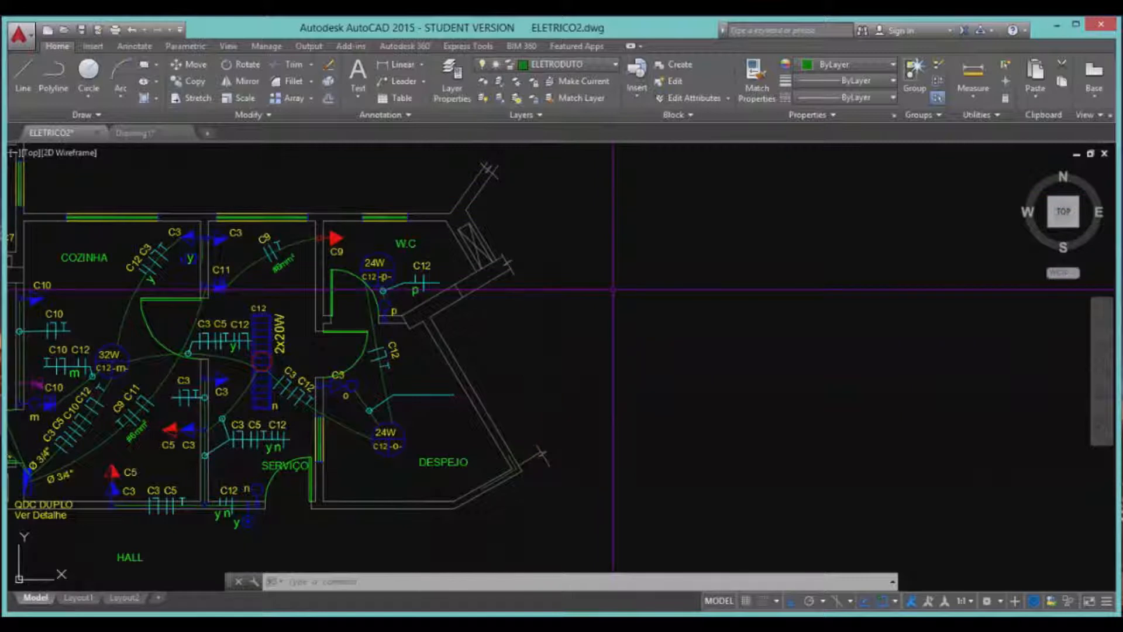
# Bring up the Select Color dialog for layer ELETRODUTO (colour 96) in the Layer Properties Manager.
pyautogui.write('LAYER')
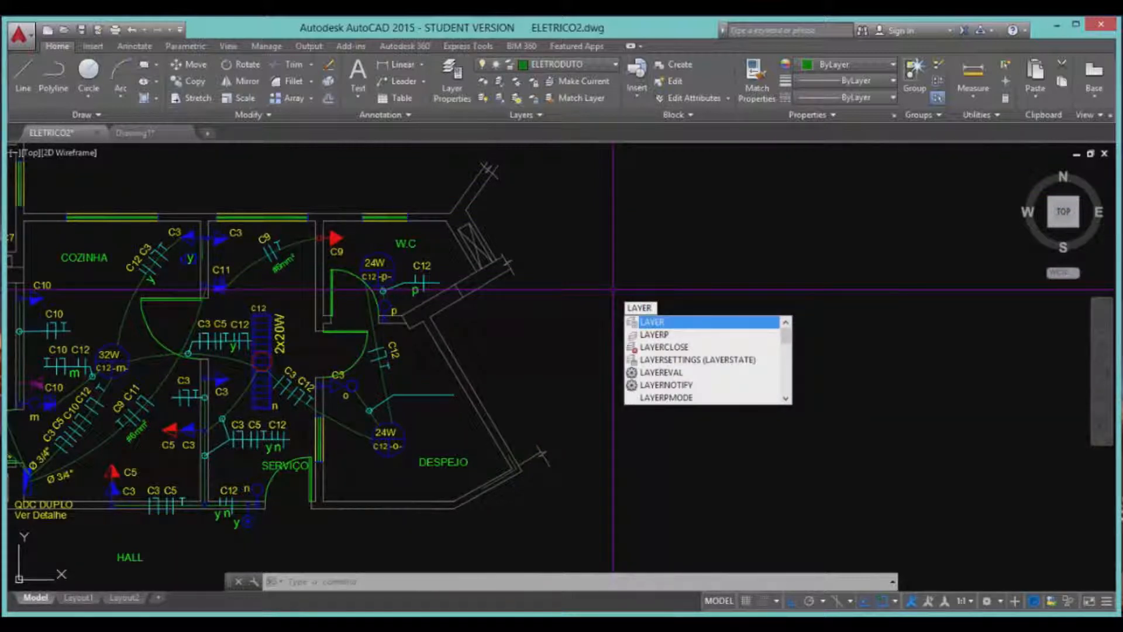
pyautogui.press('Return')
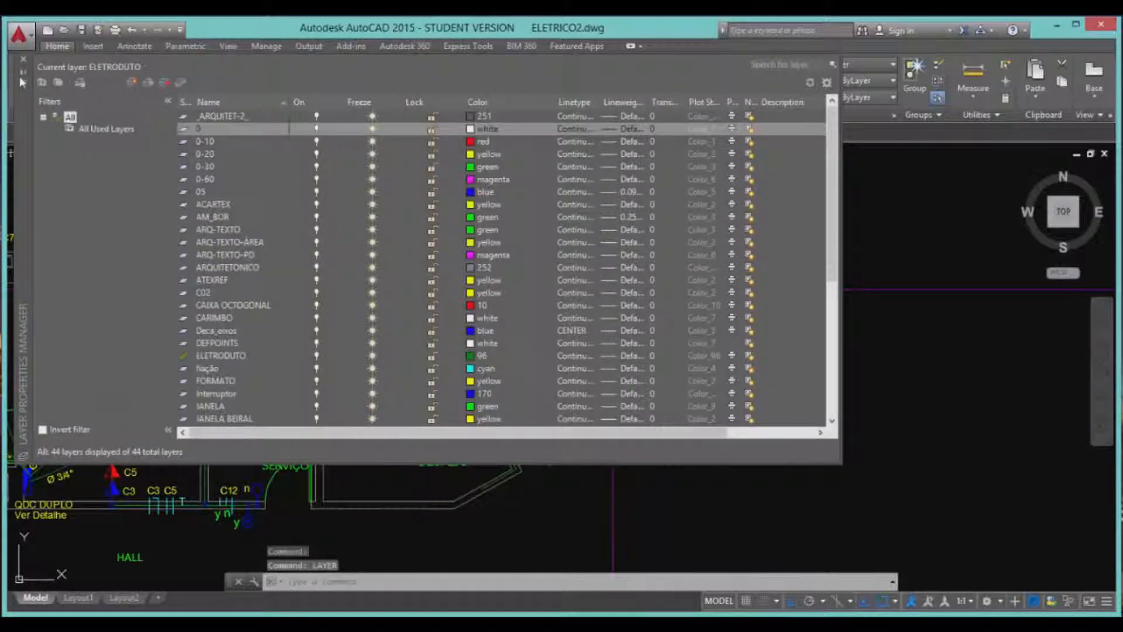
pyautogui.click(24, 60)
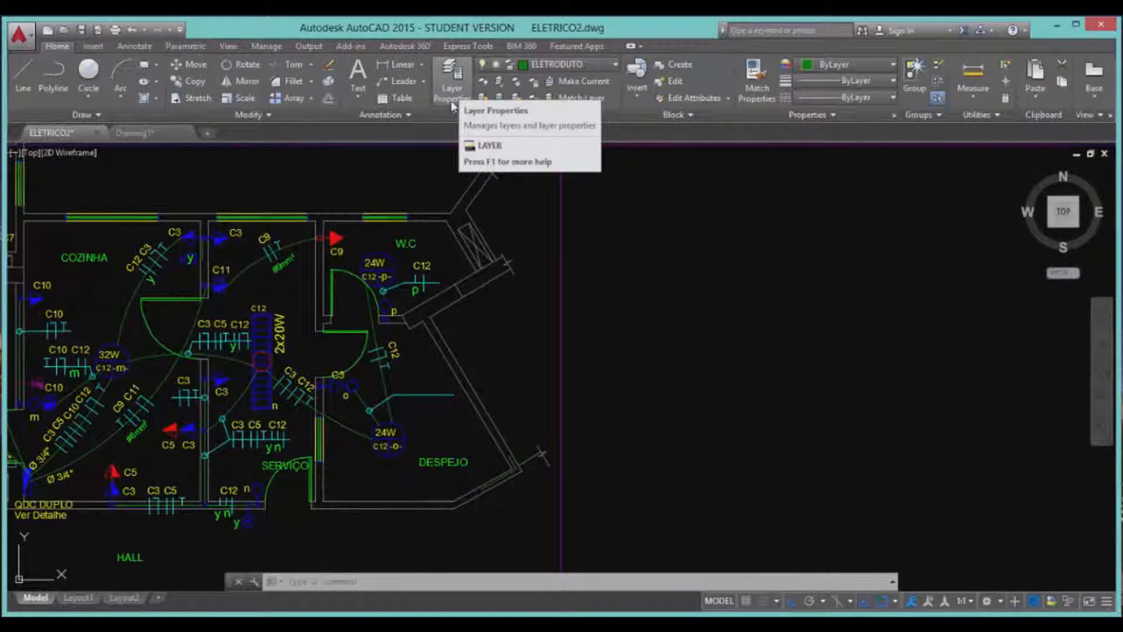
pyautogui.click(448, 85)
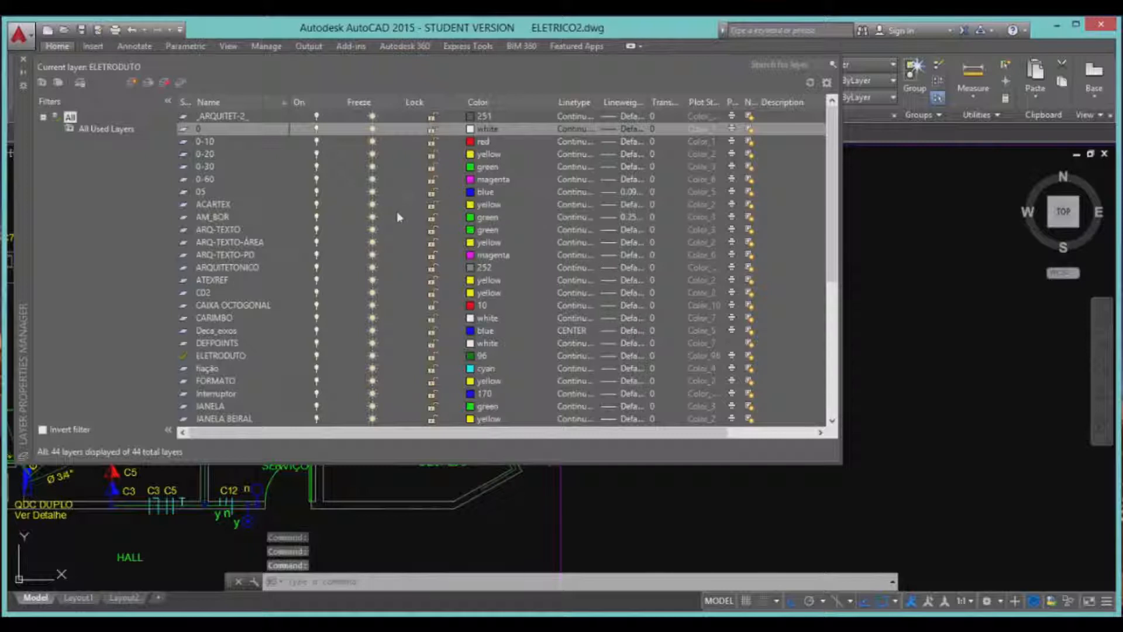
pyautogui.scroll(4, 231, 192)
pyautogui.scroll(-2, 230, 192)
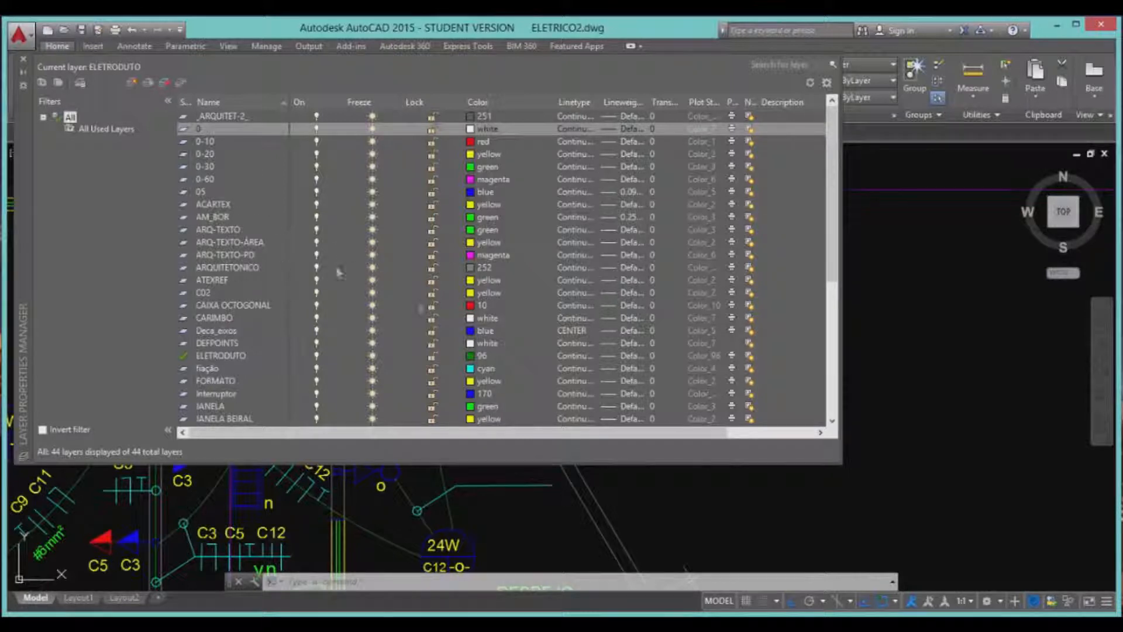
pyautogui.moveTo(830, 198); pyautogui.dragTo(773, 148)
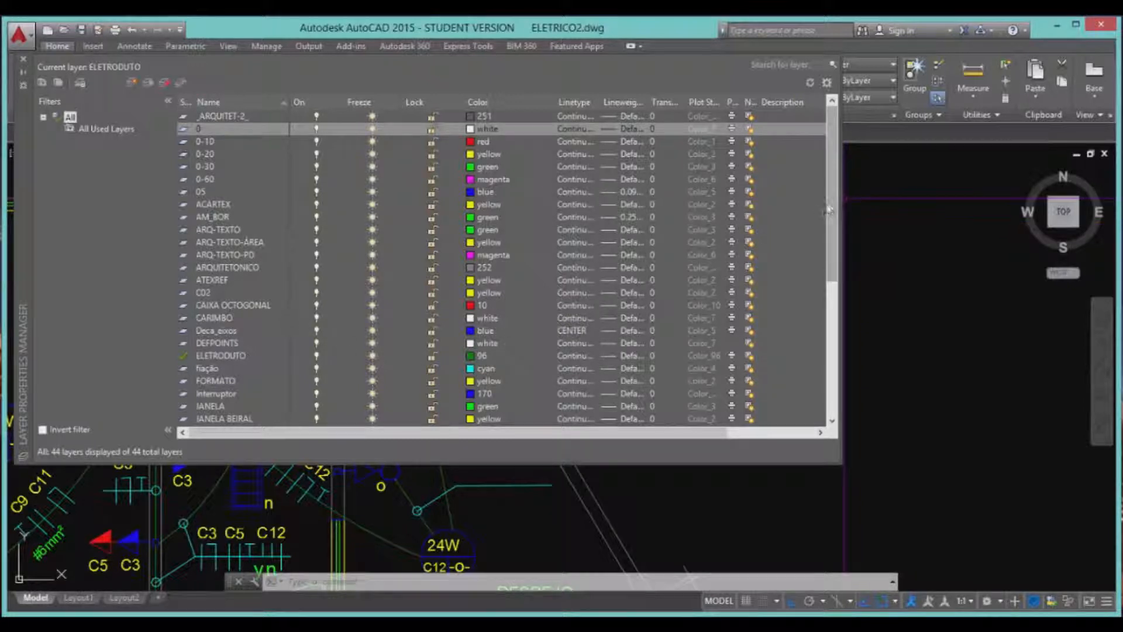
pyautogui.moveTo(830, 205); pyautogui.dragTo(830, 310)
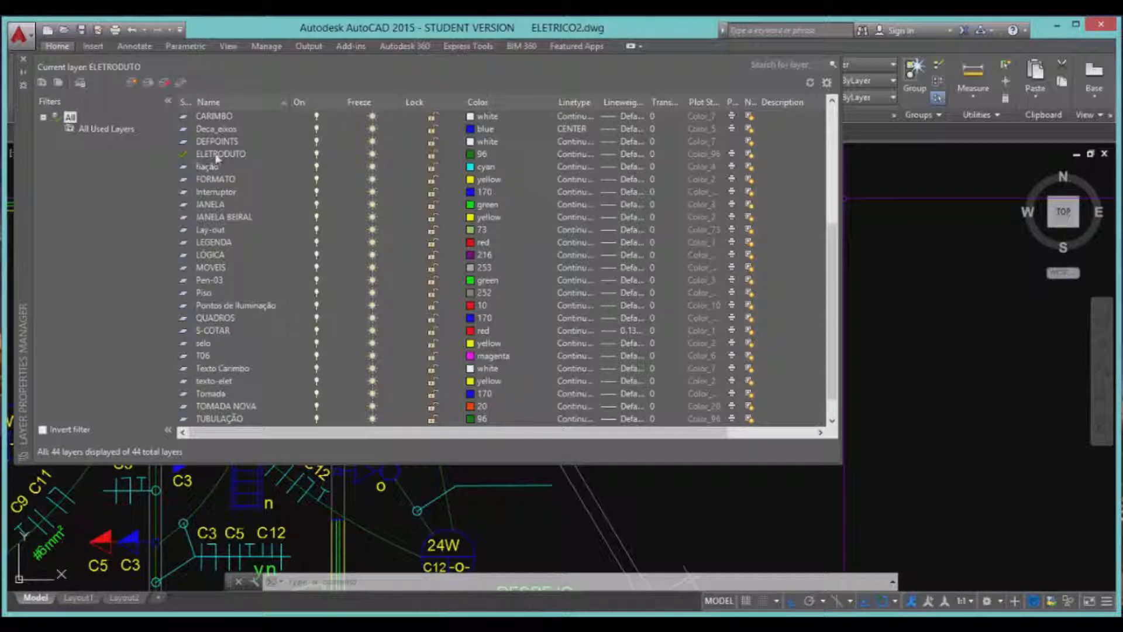
pyautogui.click(483, 154)
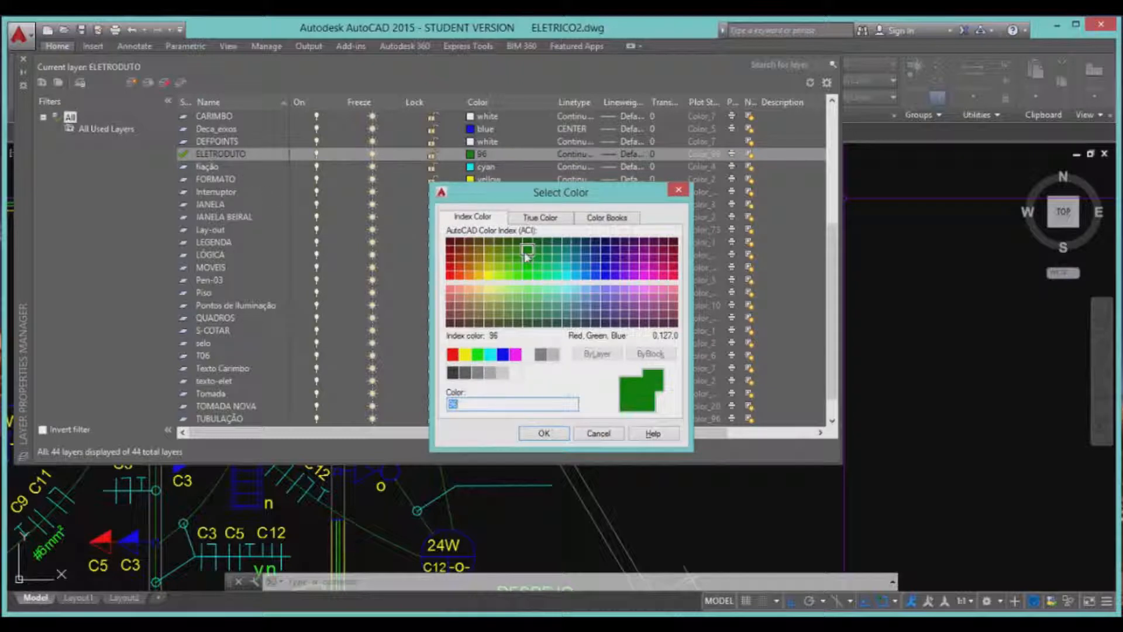
# Confirm the Select Color dialog, keeping ELETRODUTO at colour 96.
pyautogui.click(544, 434)
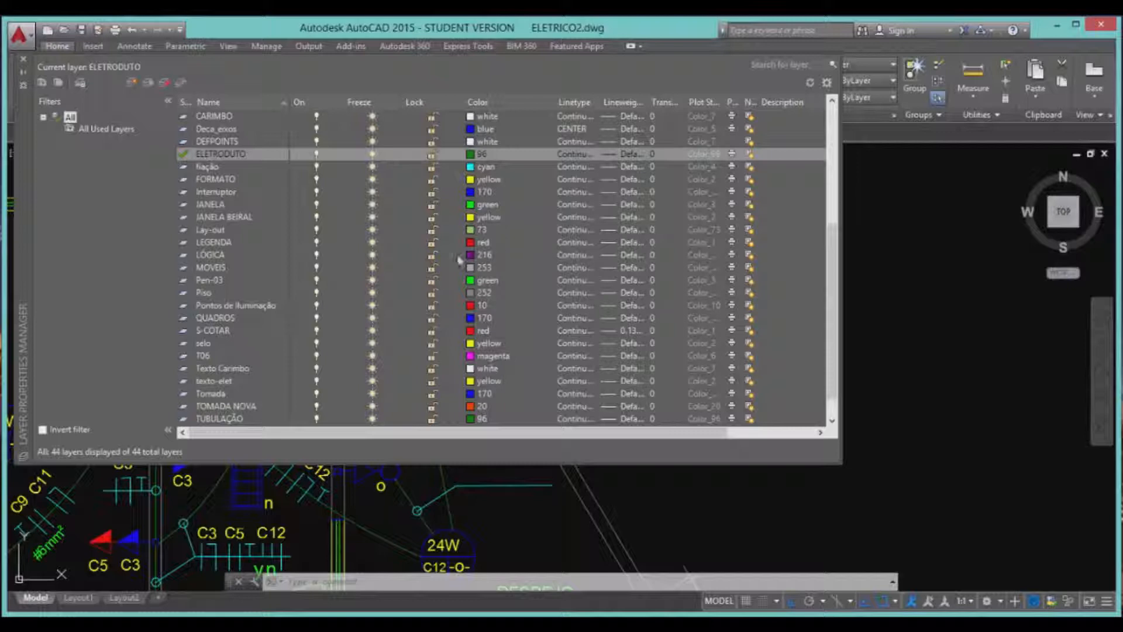
# Browse the fiação, QUADROS, Tomada, TUBULAÇÃO, texto-elet and Texto Carimbo layers, then close the layer manager.
pyautogui.click(208, 167)
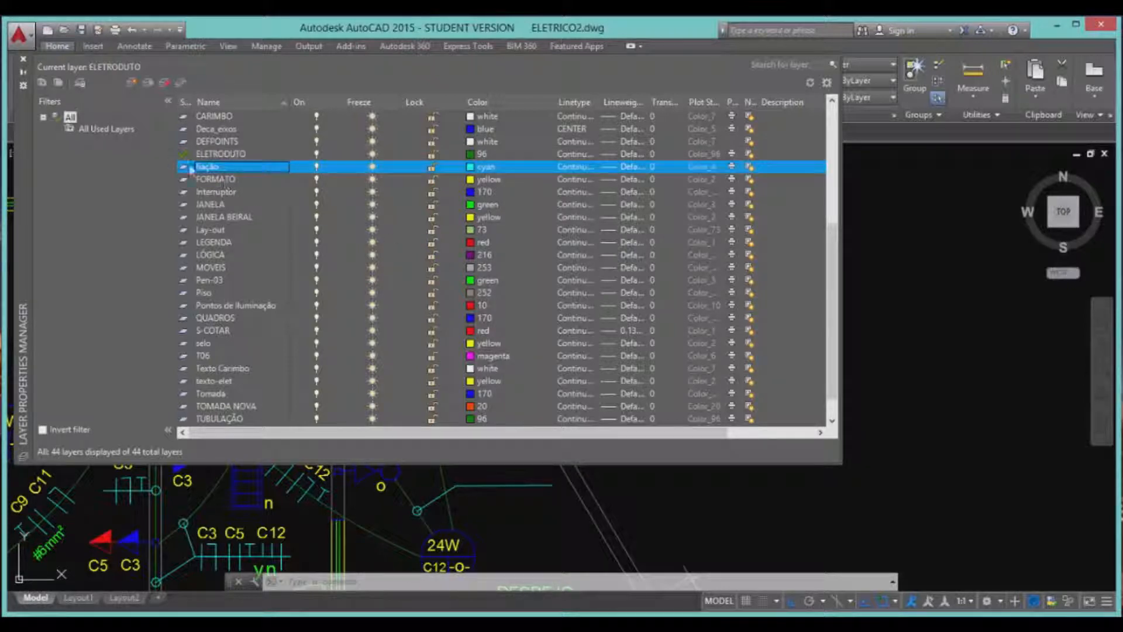
pyautogui.scroll(-1, 243, 218)
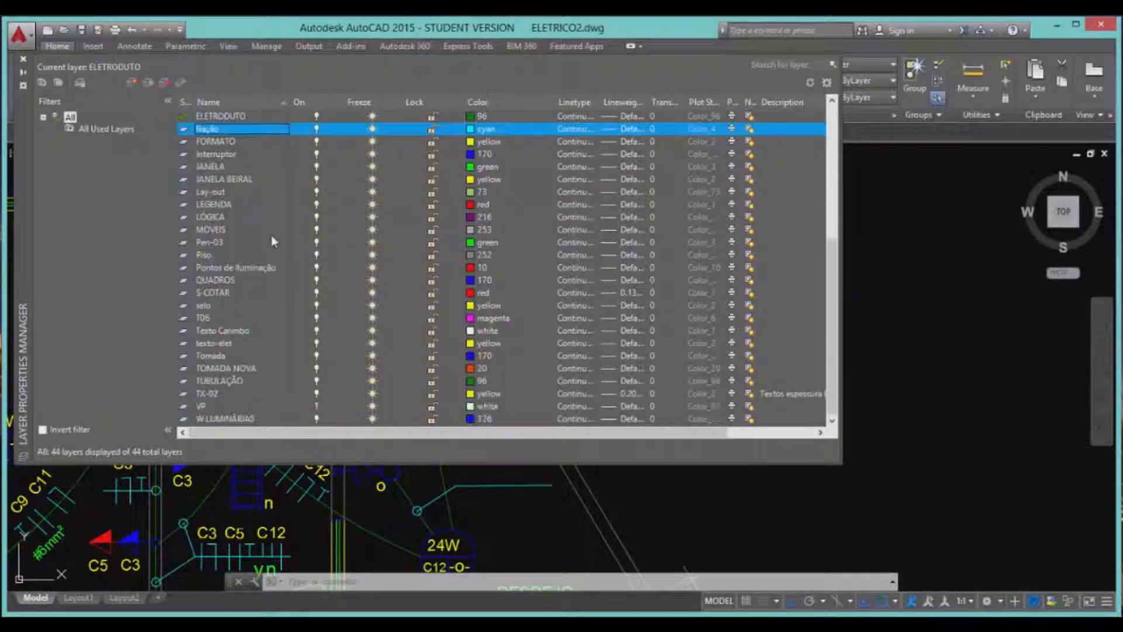
pyautogui.click(227, 281)
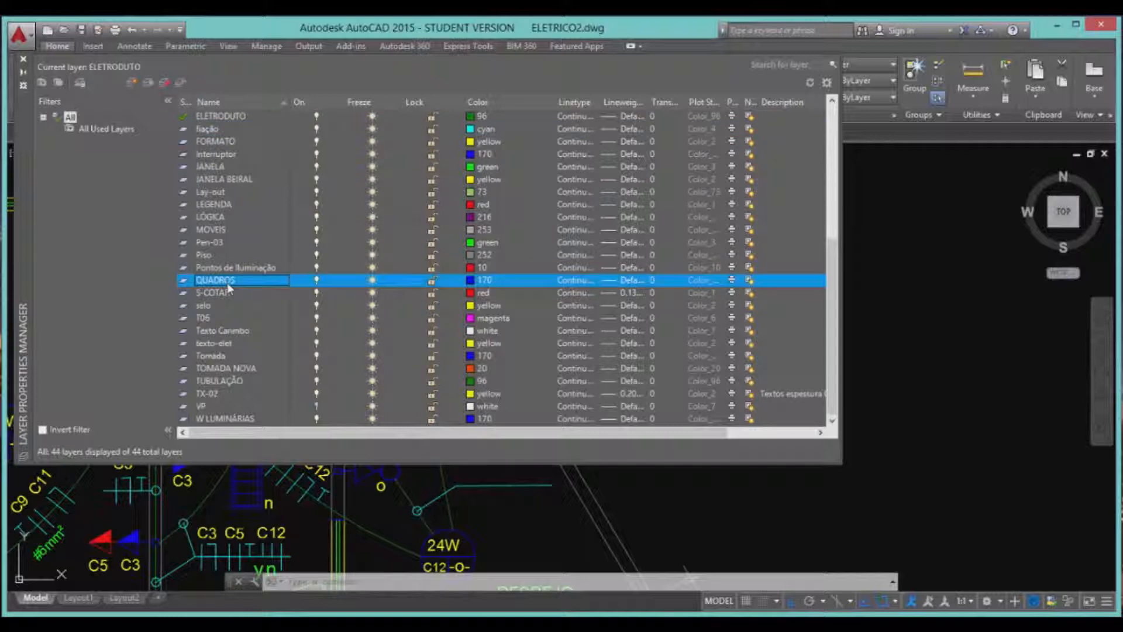
pyautogui.click(212, 356)
pyautogui.click(220, 382)
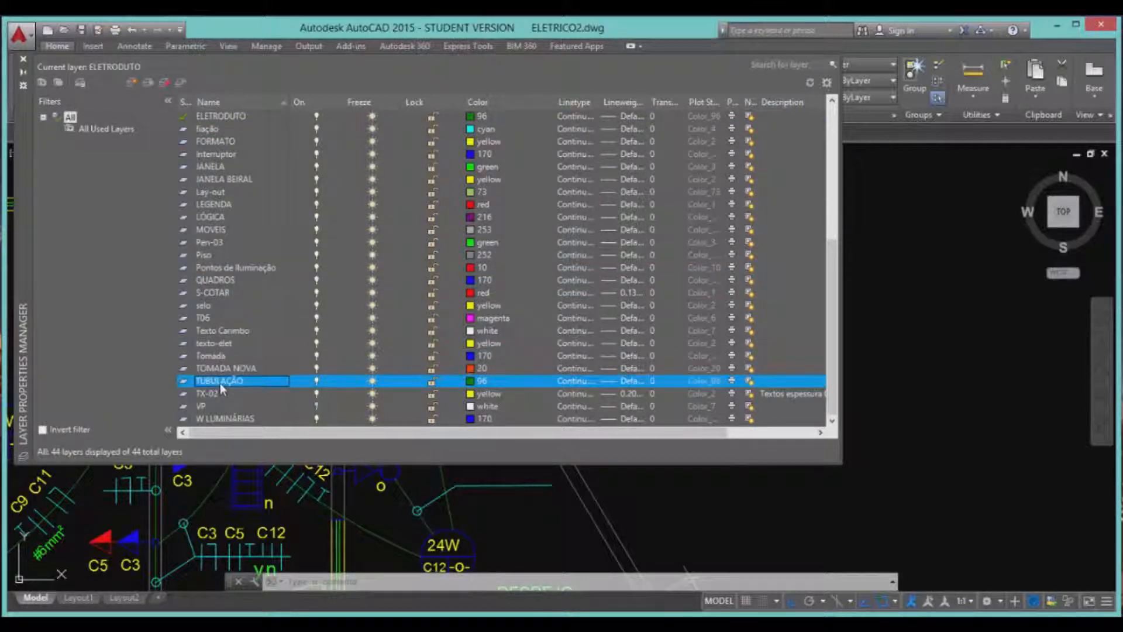
pyautogui.click(221, 345)
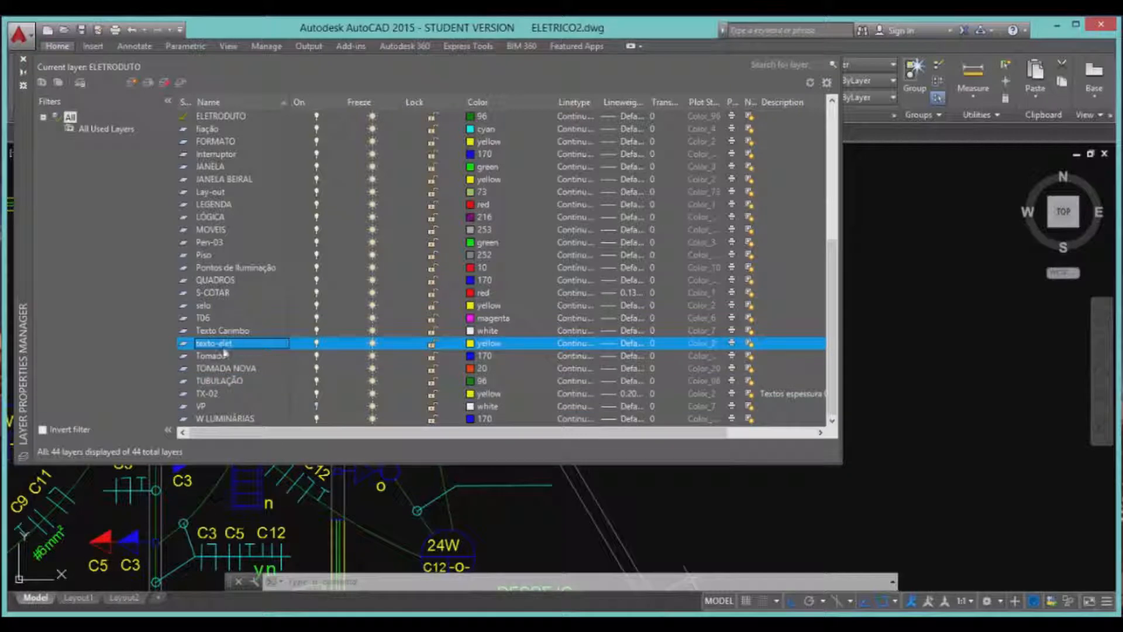
pyautogui.click(226, 332)
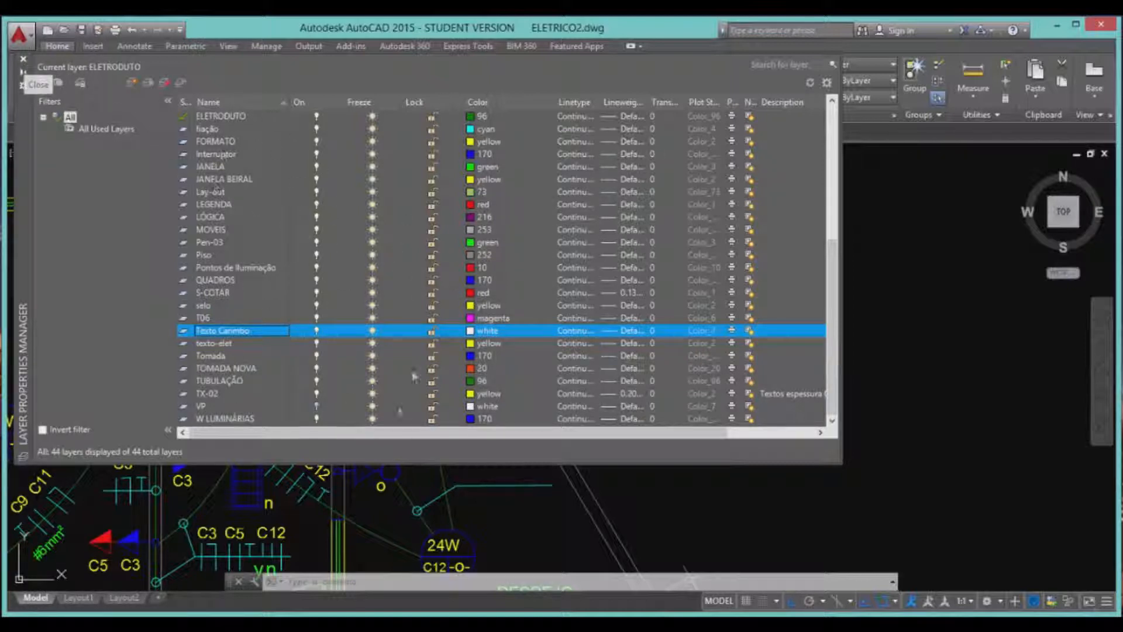
pyautogui.scroll(6, 368, 285)
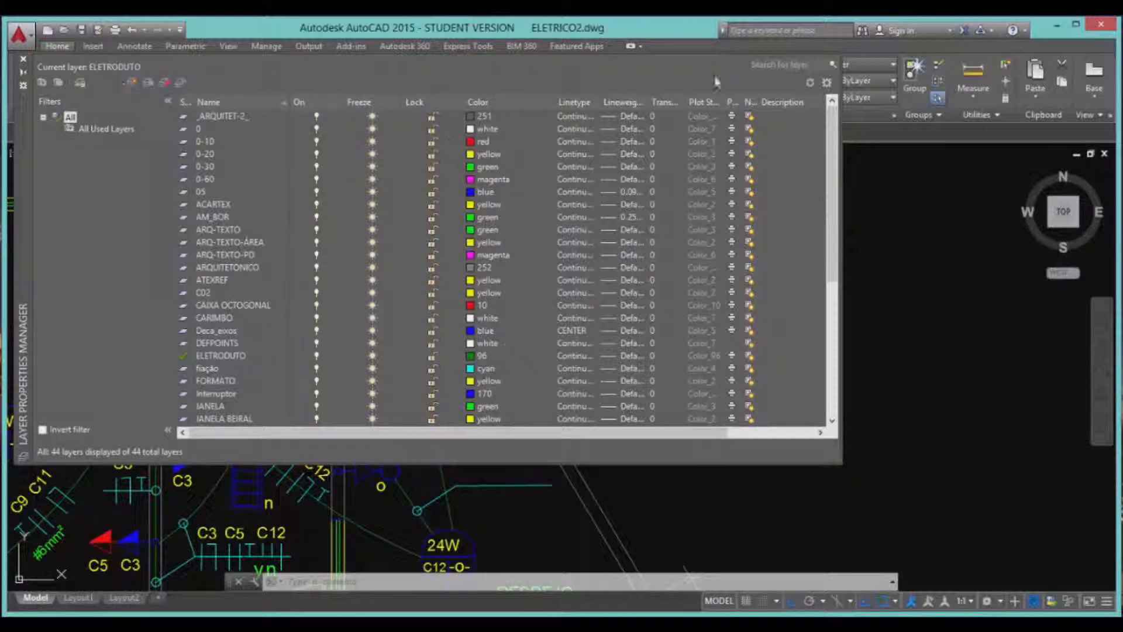
pyautogui.click(18, 61)
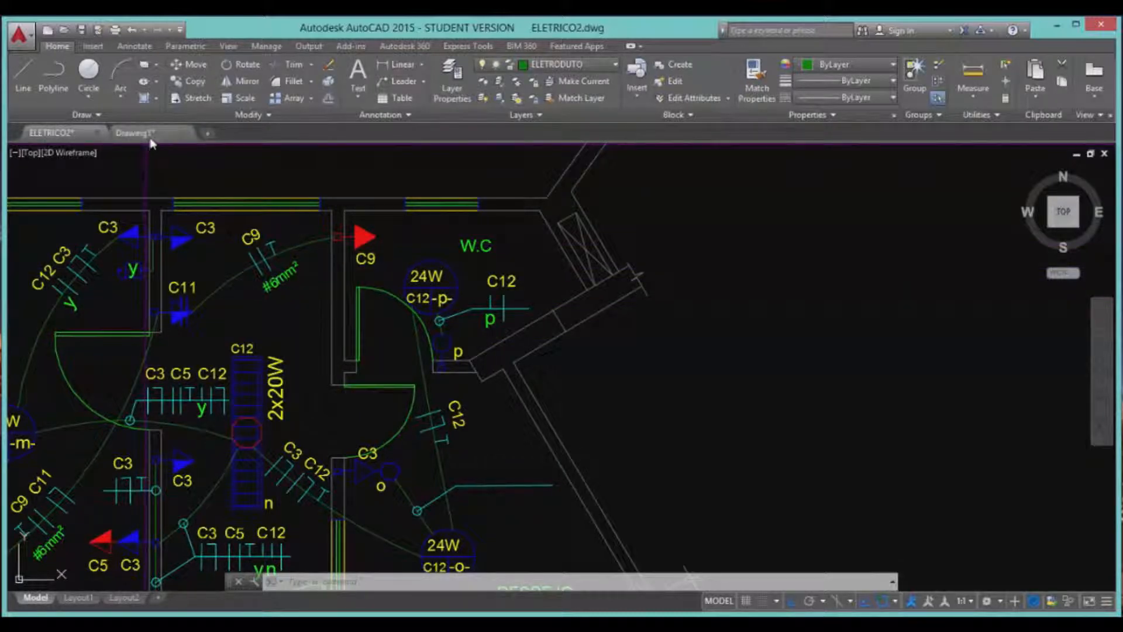
pyautogui.moveTo(150, 139)
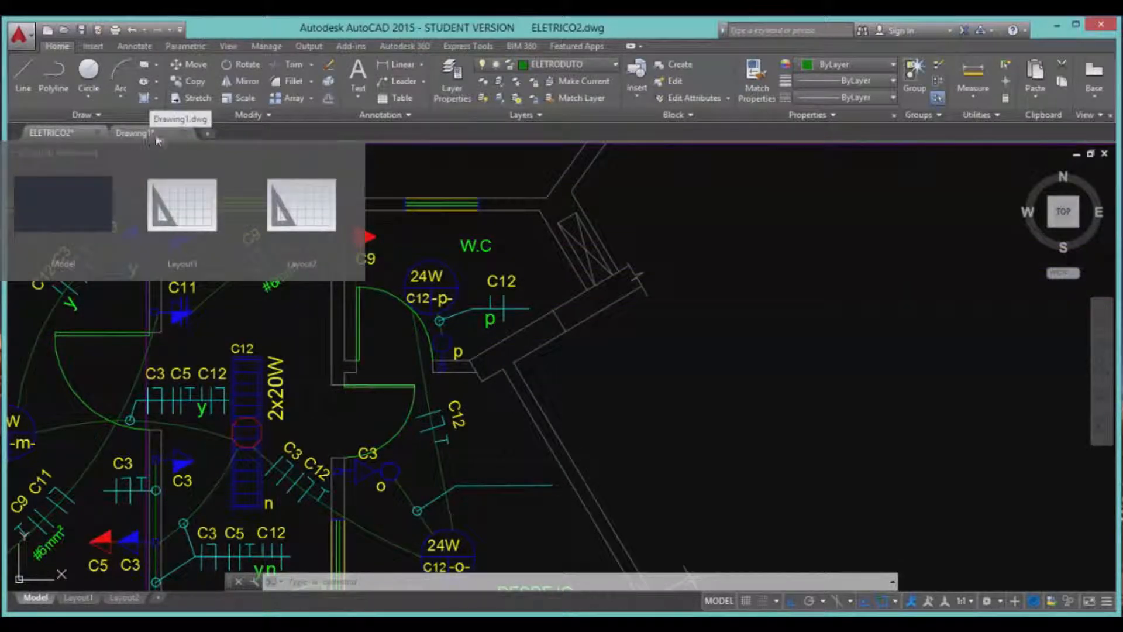
# Start a blank Drawing2 from the start page, turn its grid off, and view its layers.
pyautogui.click(207, 133)
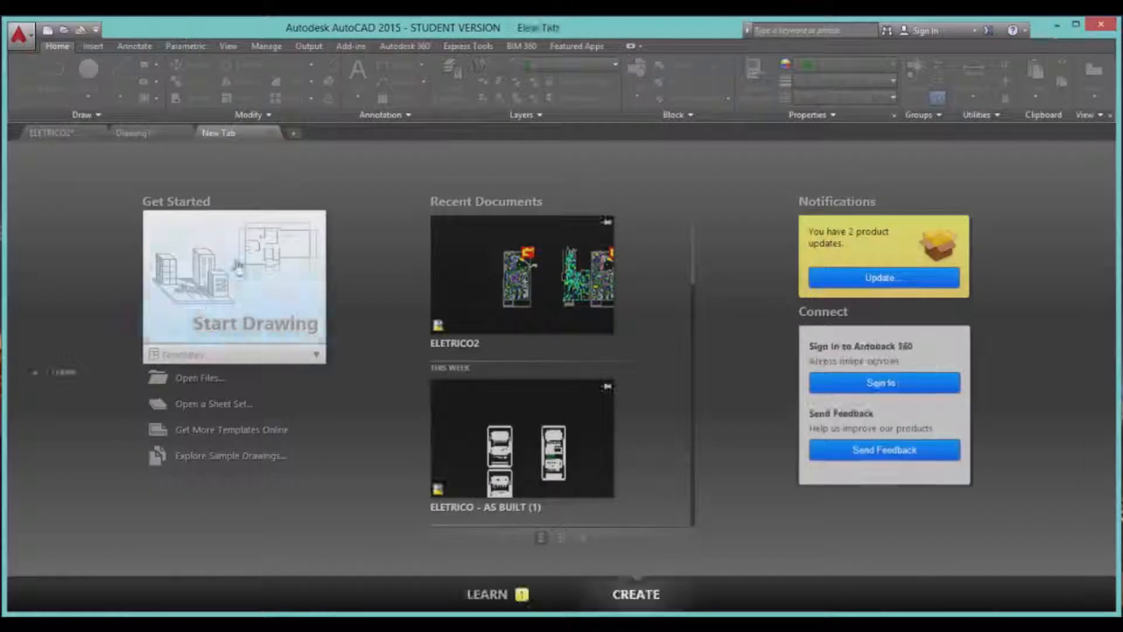
pyautogui.click(246, 263)
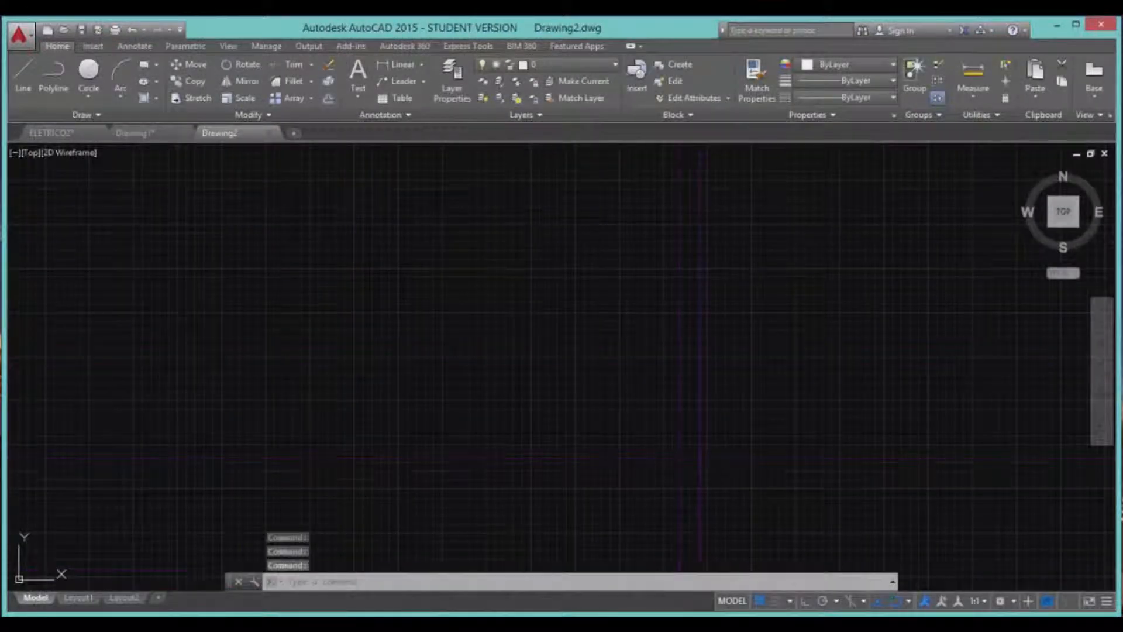
pyautogui.click(760, 602)
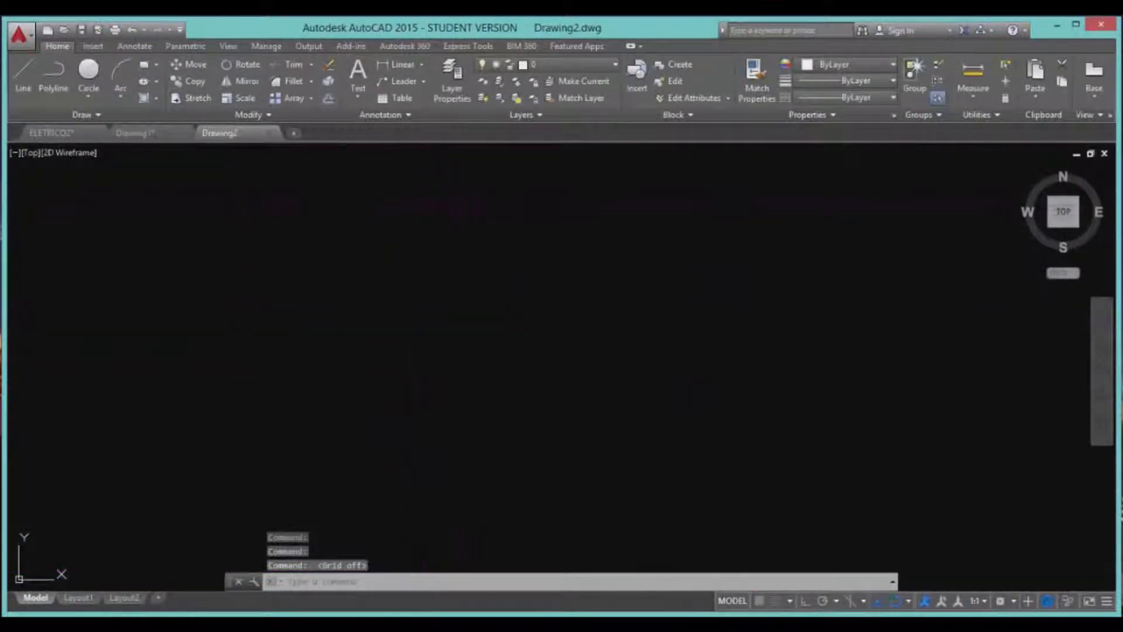
pyautogui.click(452, 79)
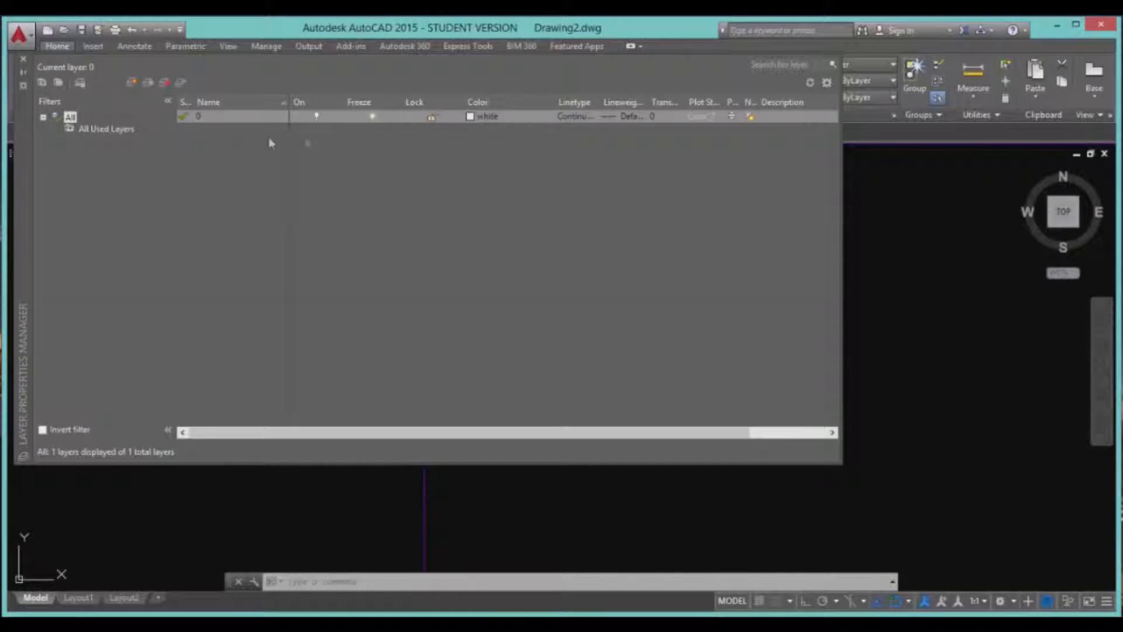
# Create a new layer named casa in Drawing2 and return to the drawing.
pyautogui.click(131, 83)
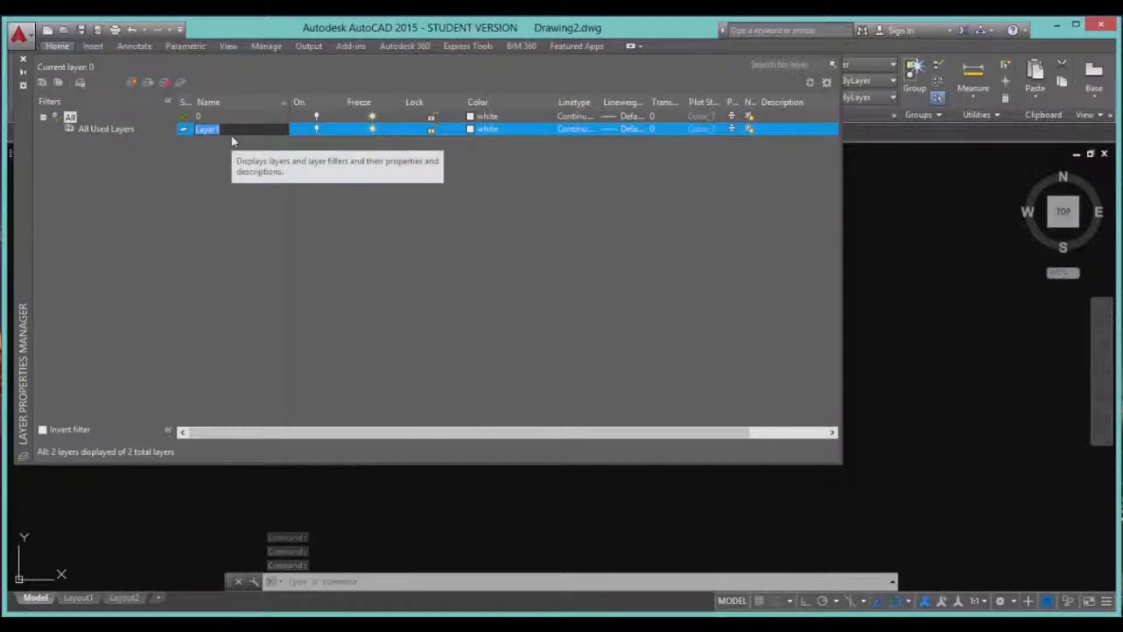
pyautogui.write('casa')
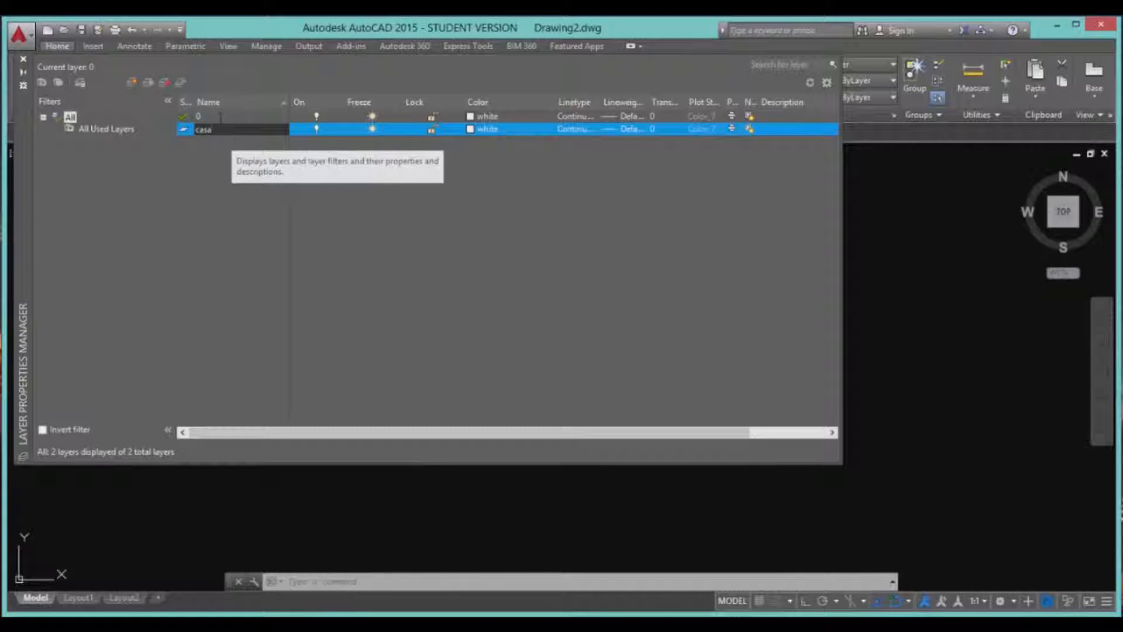
pyautogui.click(376, 167)
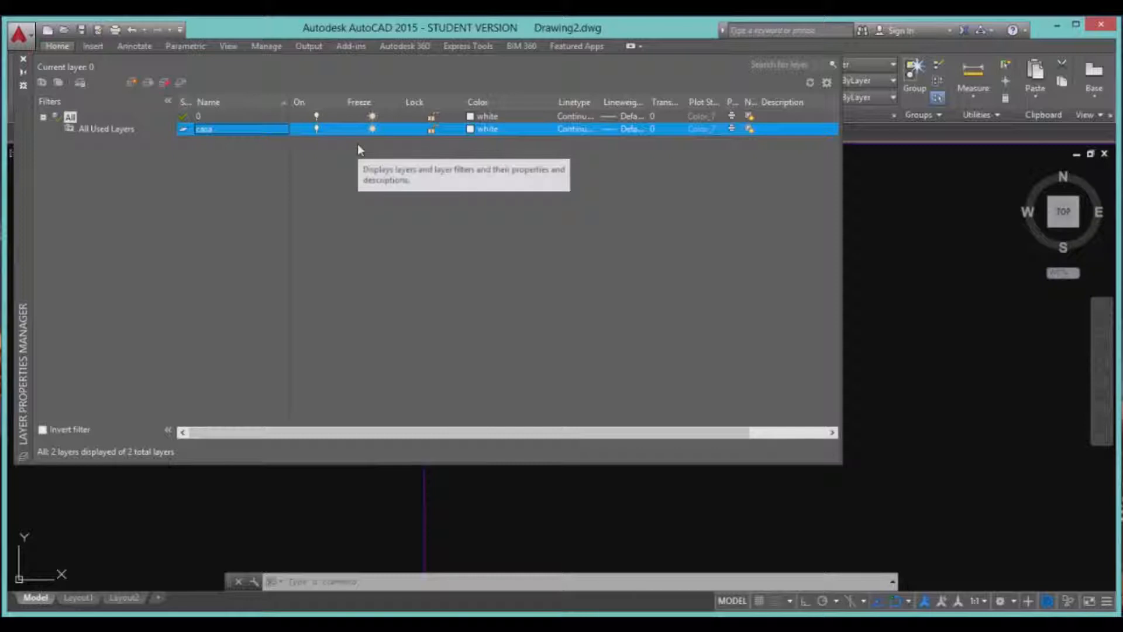
pyautogui.click(317, 130)
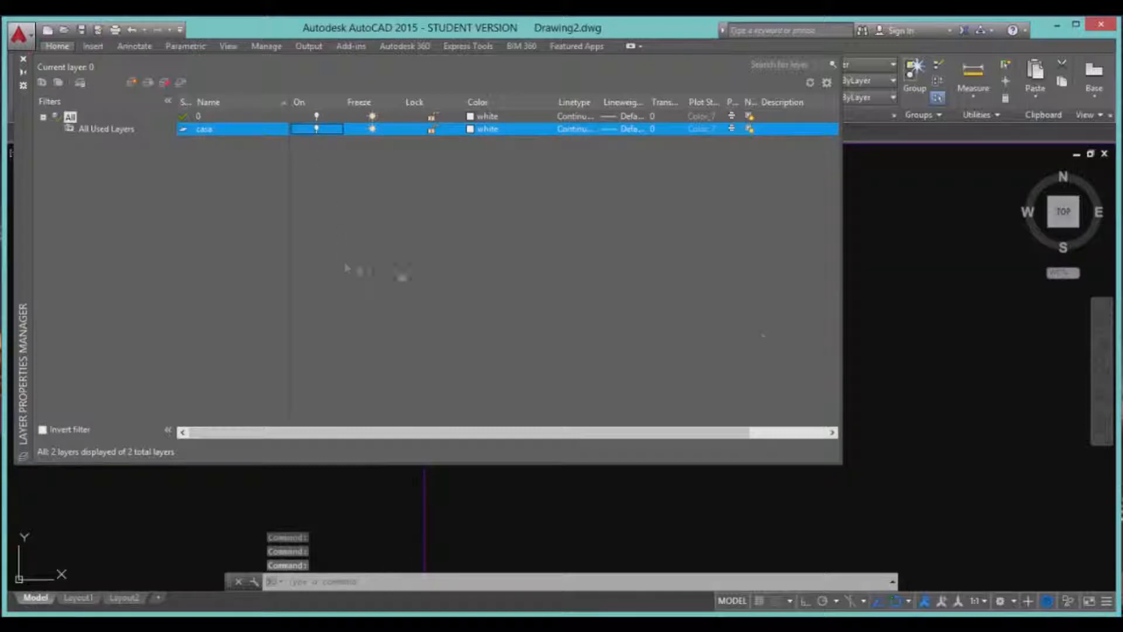
pyautogui.click(885, 299)
# Draw a two-segment line through three points on layer 0.
pyautogui.click(912, 323)
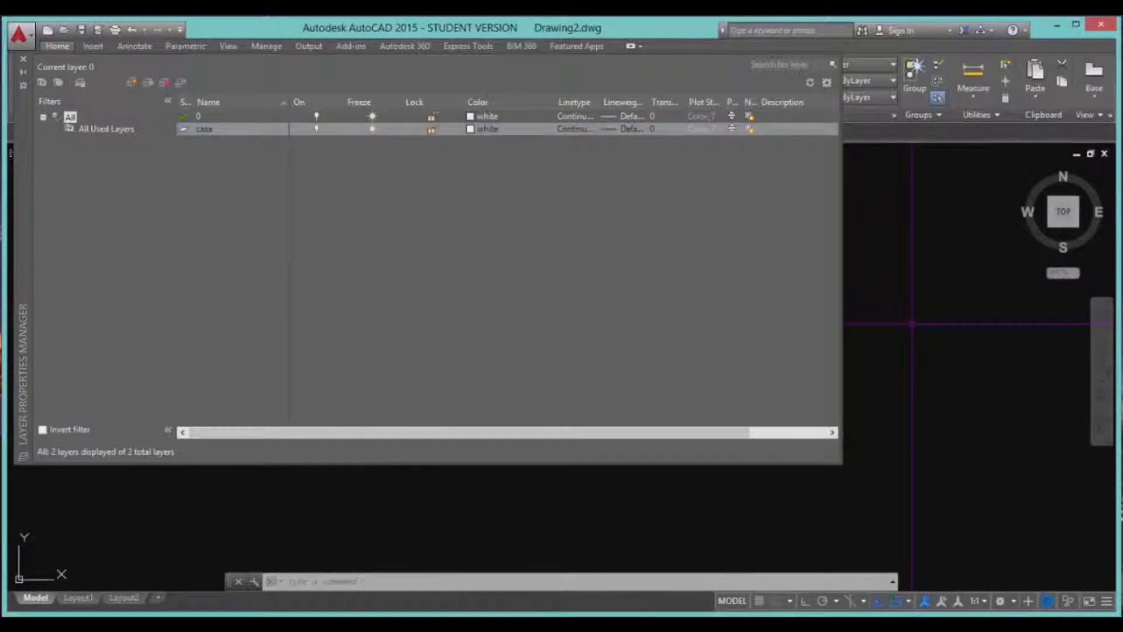
pyautogui.write('l')
pyautogui.press('Return')
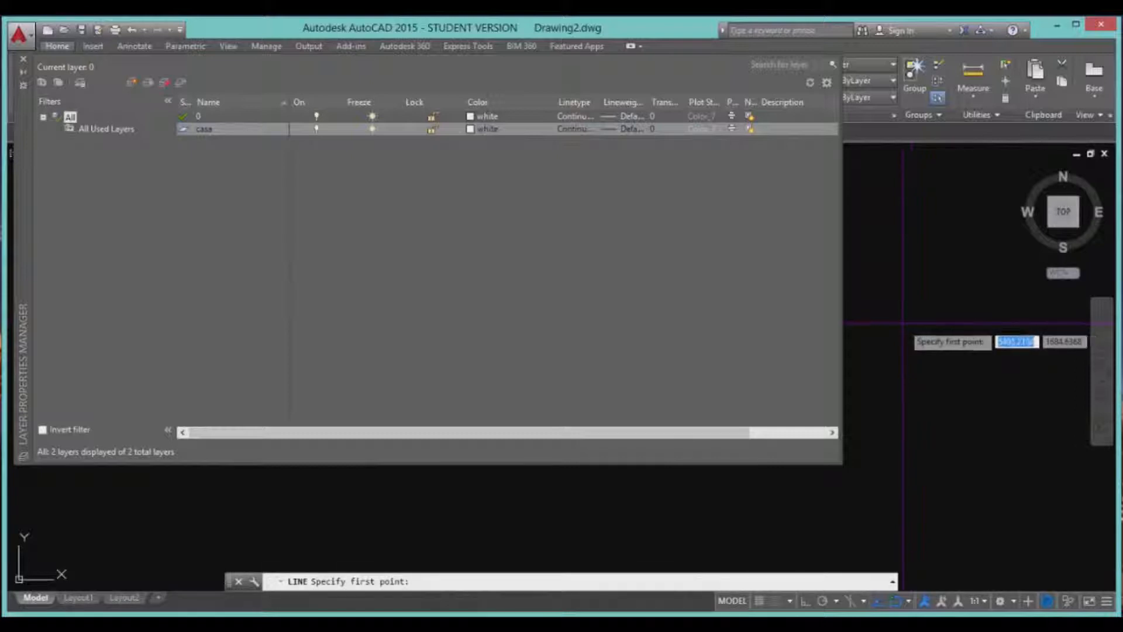
pyautogui.click(882, 264)
pyautogui.click(977, 372)
pyautogui.click(950, 393)
pyautogui.press('Return')
pyautogui.click(929, 318)
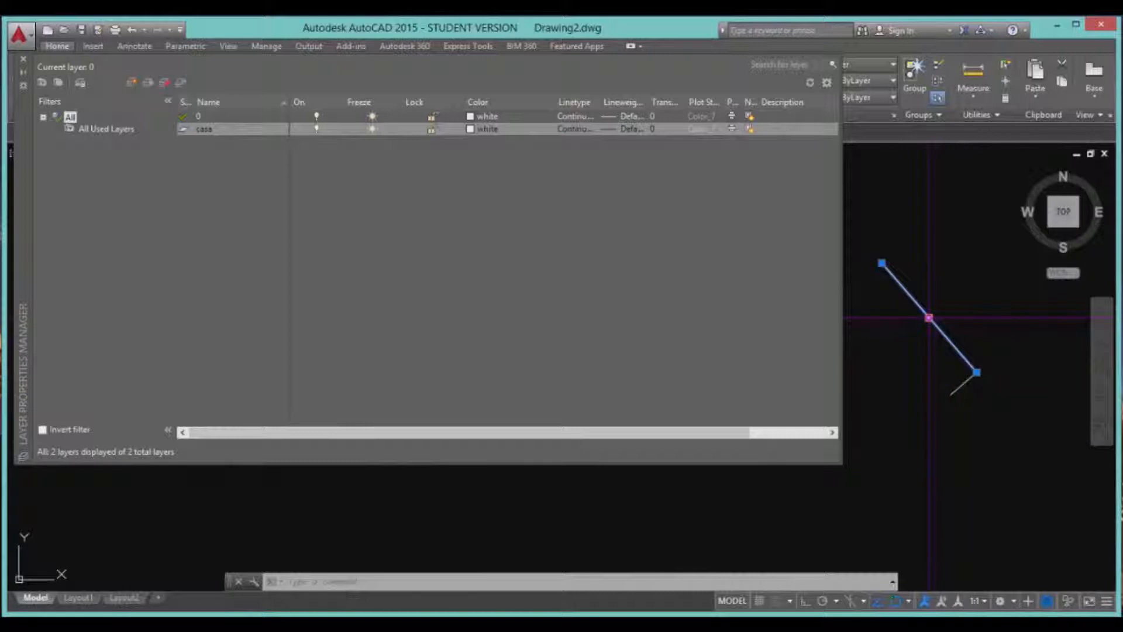
pyautogui.click(967, 408)
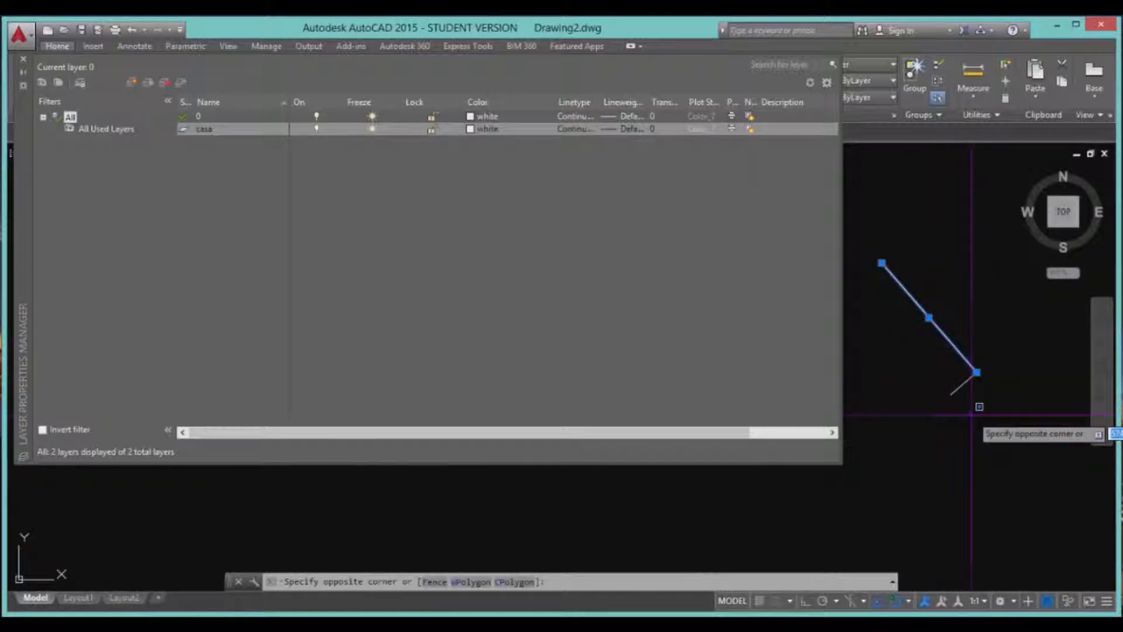
pyautogui.click(972, 414)
pyautogui.press('Escape')
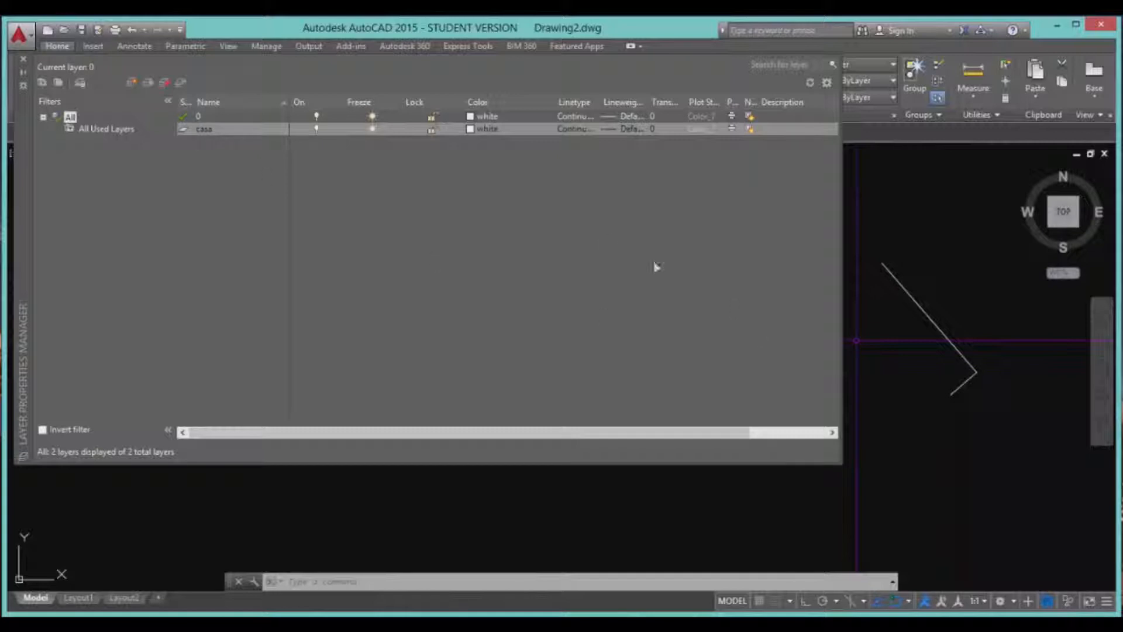
# Turn the current layer 0 off, confirm the warning, then turn it back on.
pyautogui.click(315, 118)
pyautogui.click(314, 118)
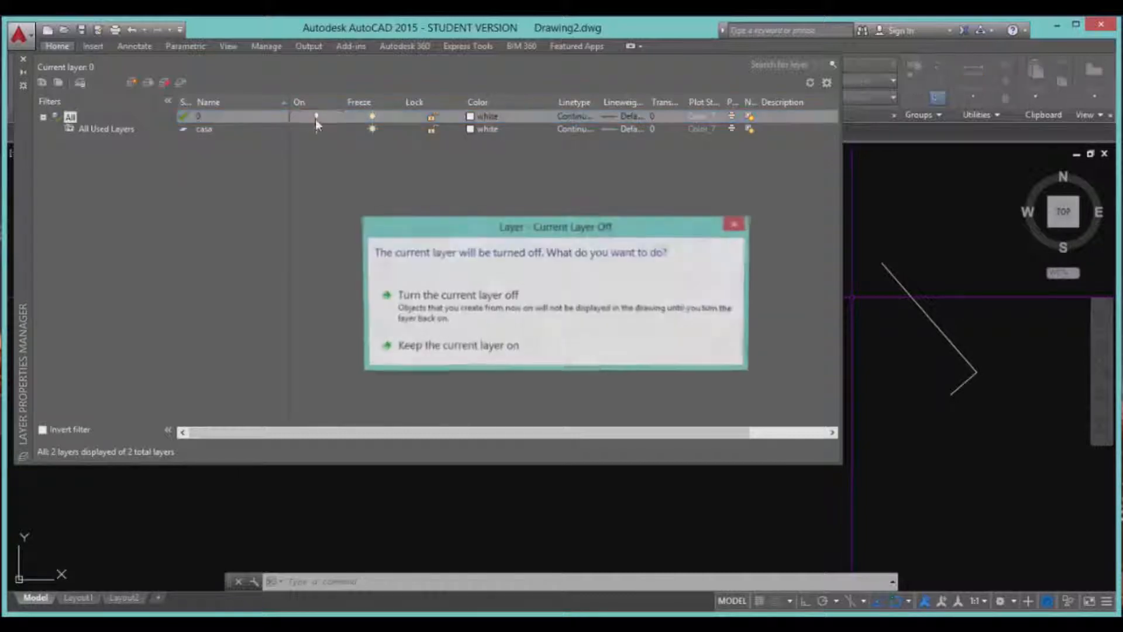
pyautogui.click(453, 314)
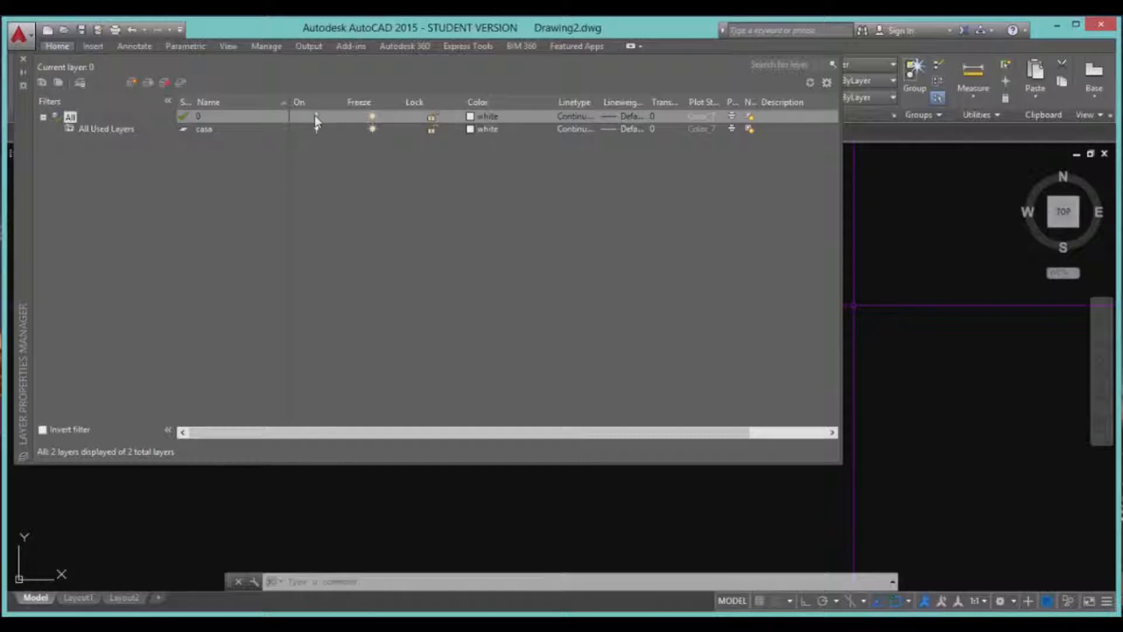
pyautogui.click(316, 117)
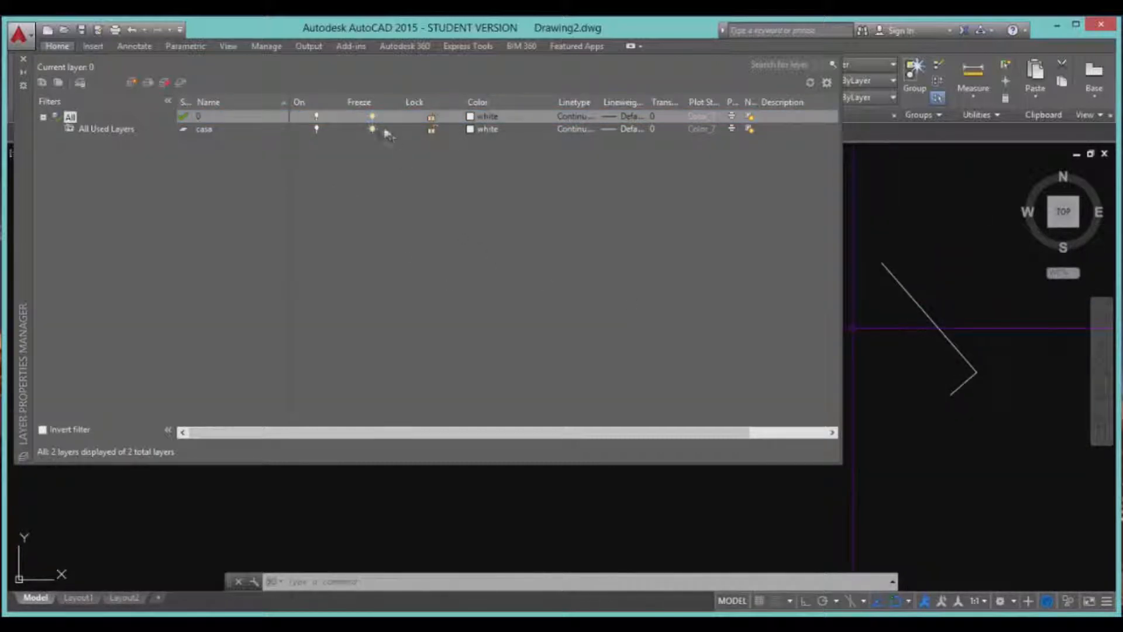
# Try freezing layer 0 and dismiss the warning that the current layer cannot be frozen.
pyautogui.click(431, 117)
pyautogui.click(1010, 412)
pyautogui.click(1008, 408)
pyautogui.click(947, 355)
pyautogui.click(901, 291)
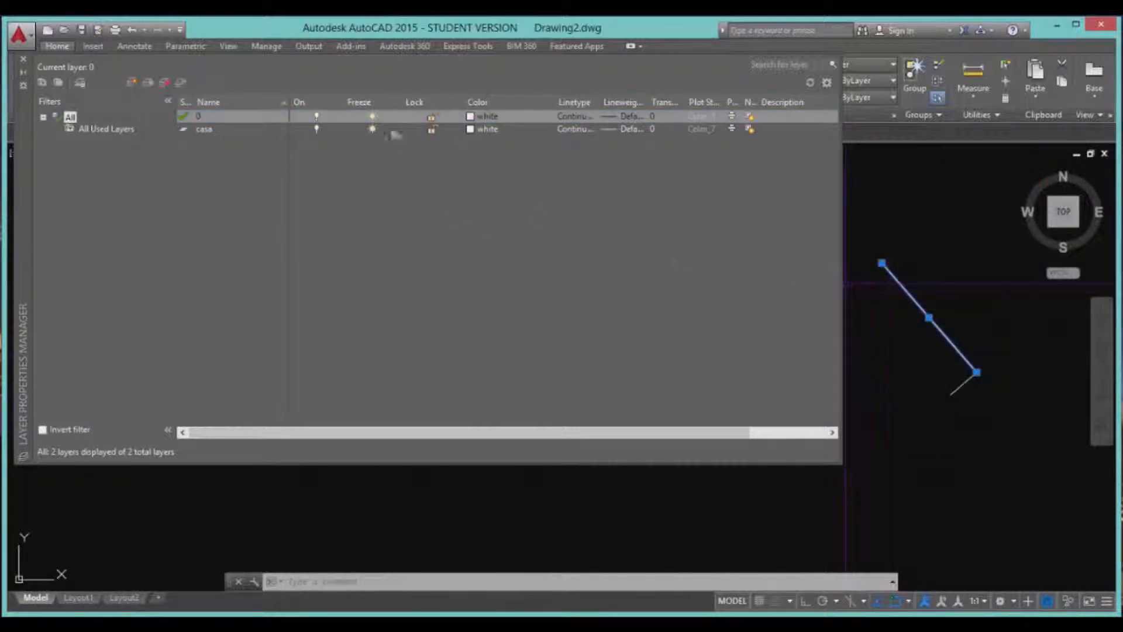
pyautogui.click(372, 117)
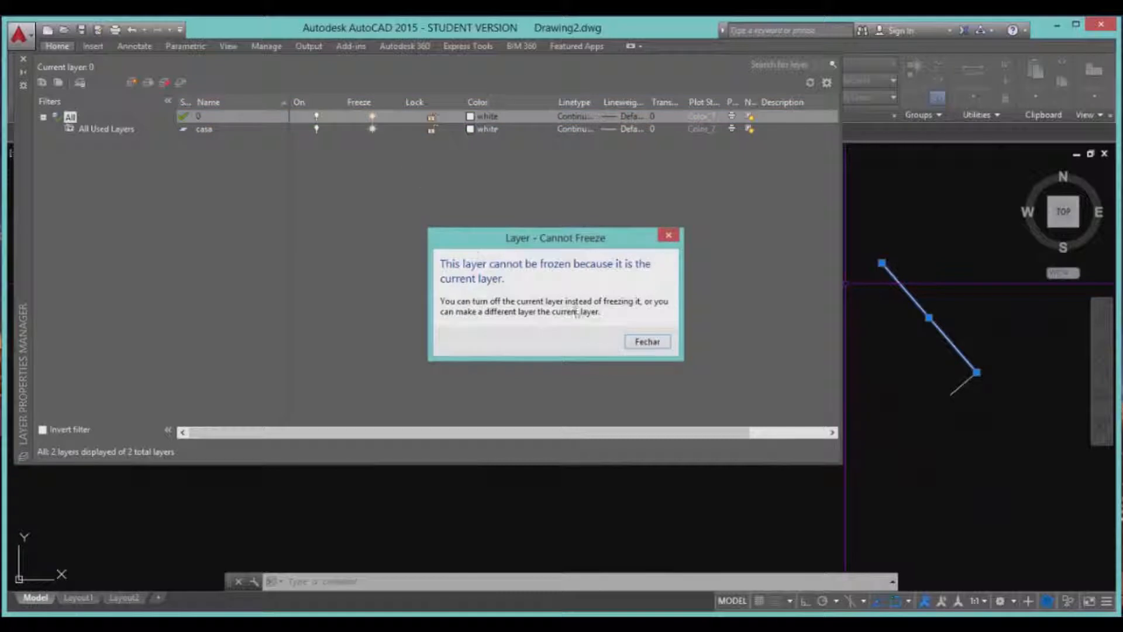
pyautogui.click(631, 339)
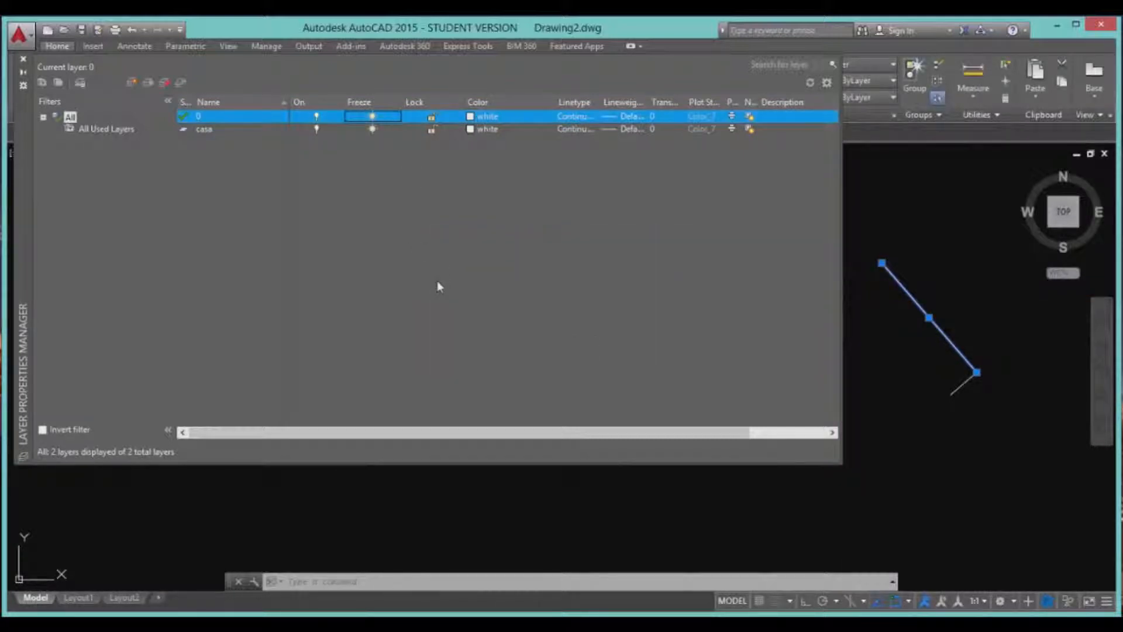
# Lock layer 0 and confirm its line can no longer be selected.
pyautogui.click(432, 117)
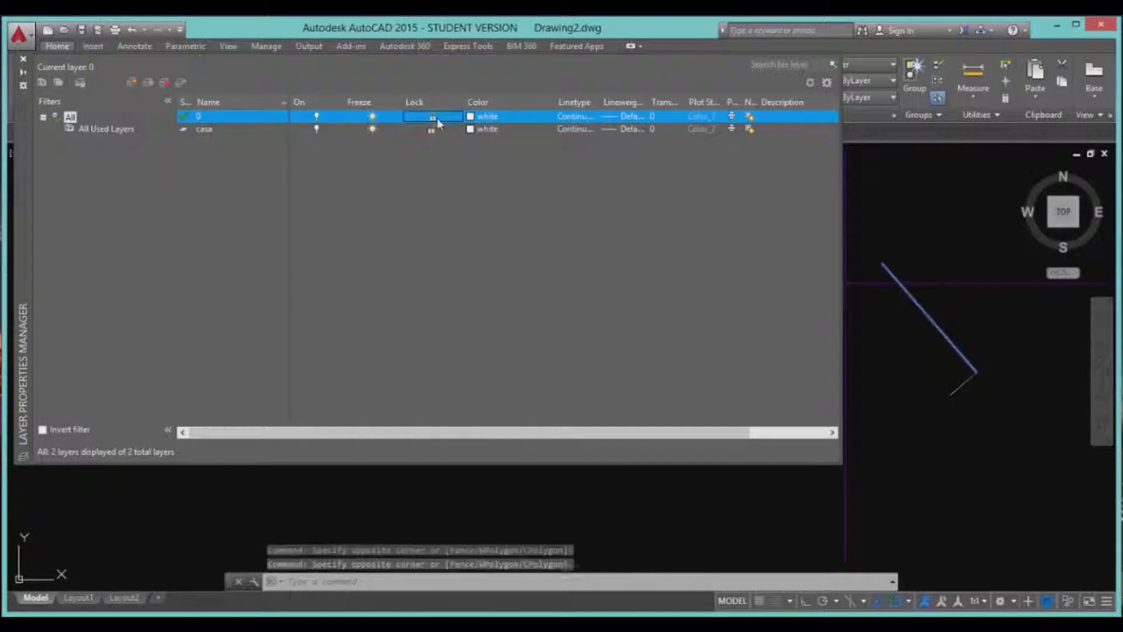
pyautogui.click(924, 310)
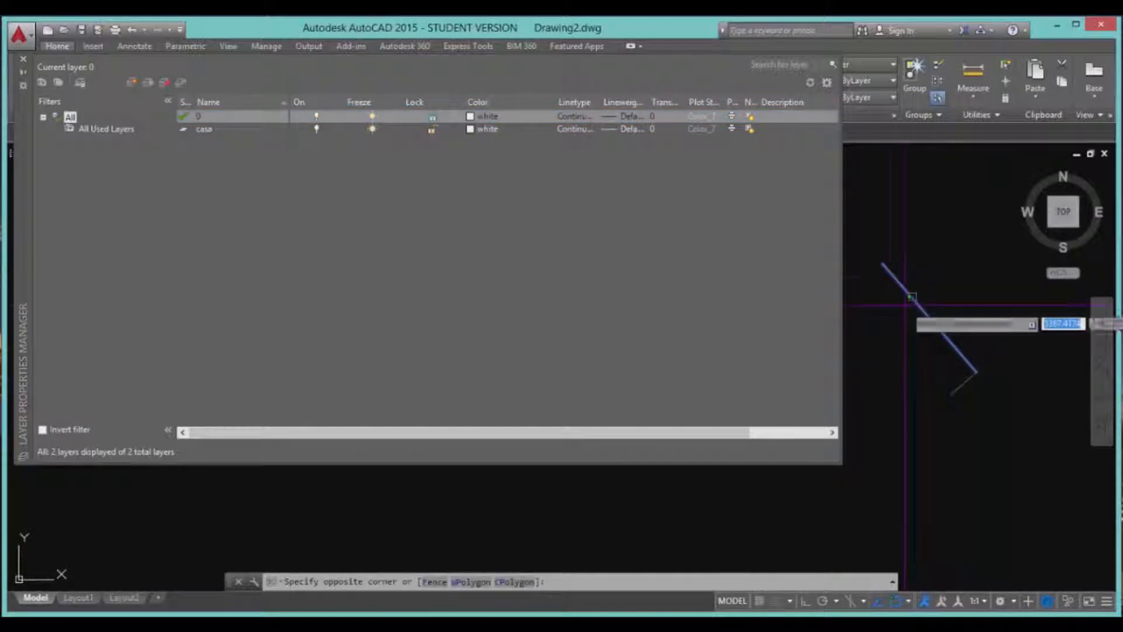
pyautogui.click(939, 339)
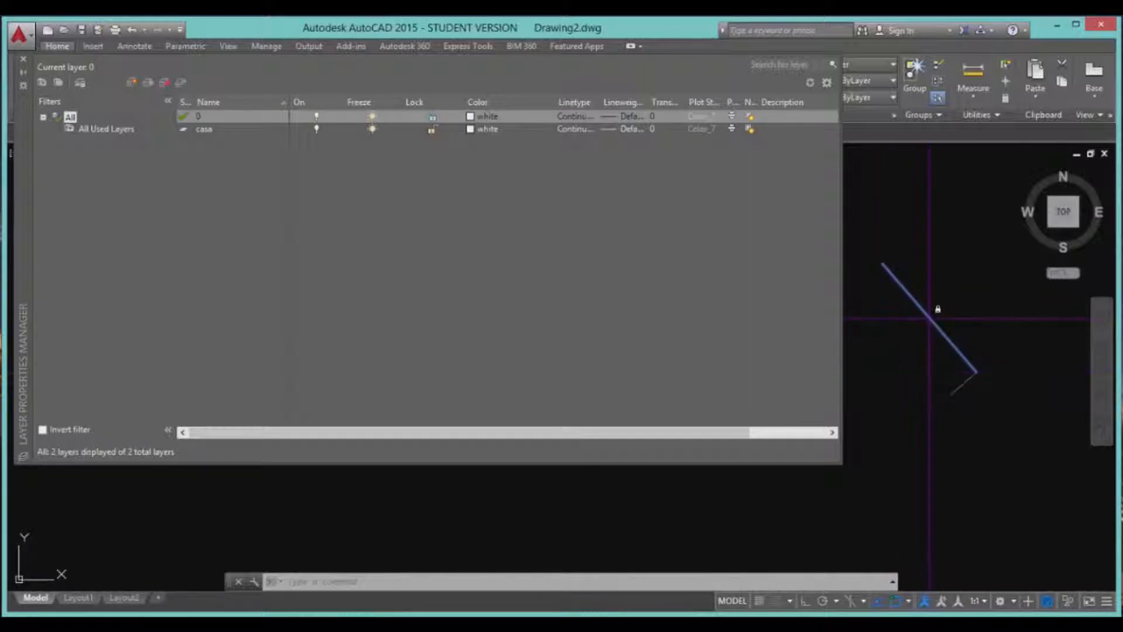
pyautogui.click(916, 297)
pyautogui.click(916, 297)
pyautogui.click(922, 326)
pyautogui.click(897, 348)
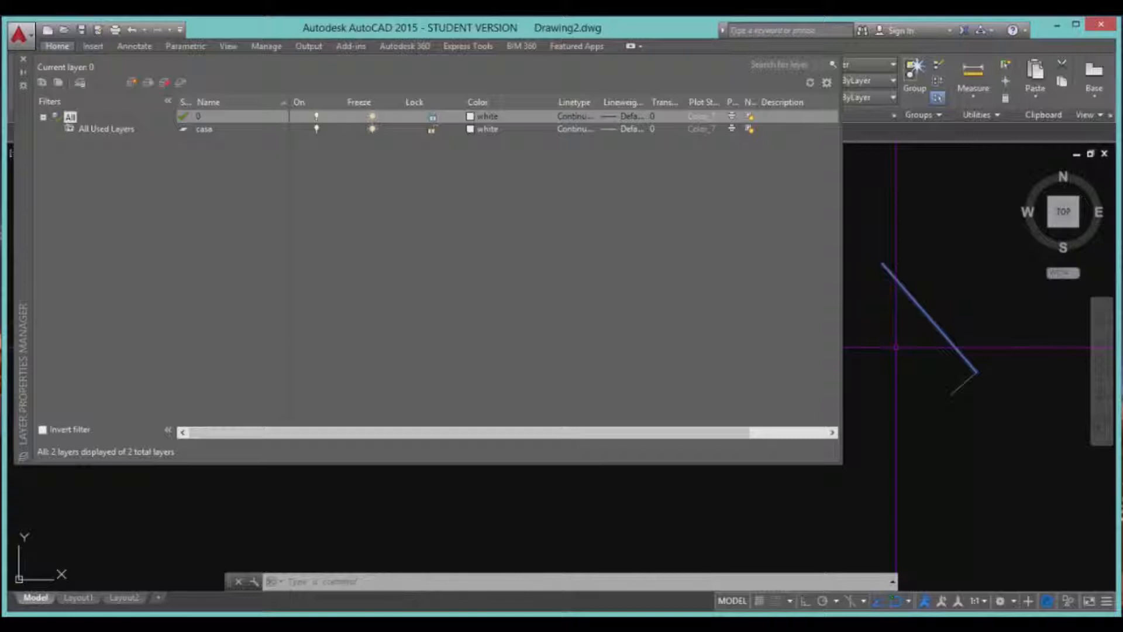
pyautogui.press('Escape')
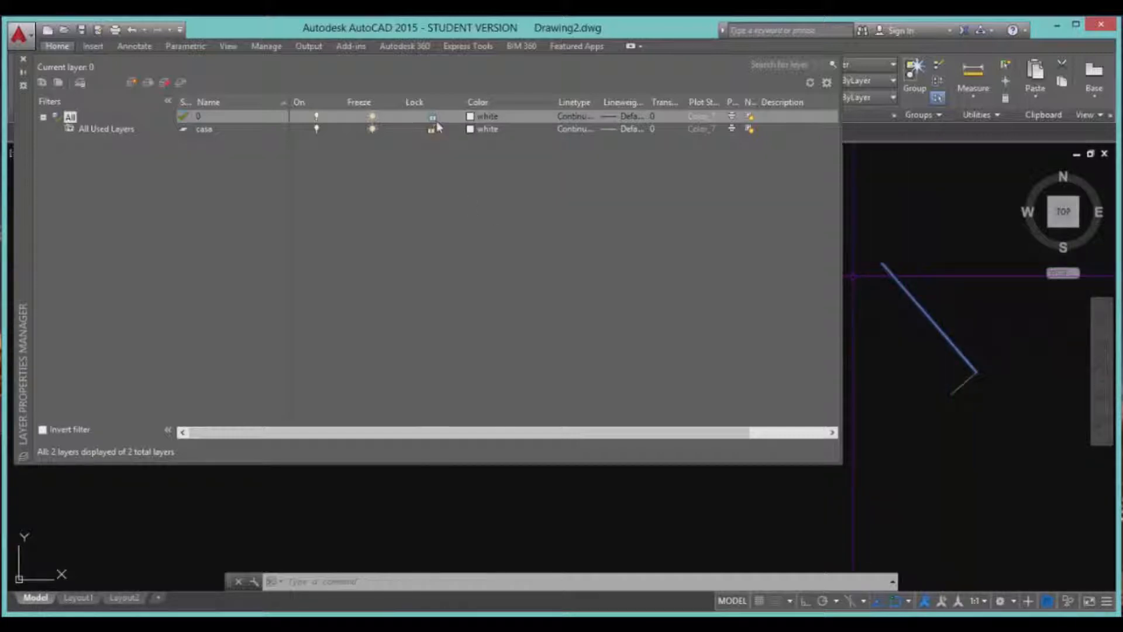
# Switch layer 0 off again and leave the casa layer's colour white.
pyautogui.click(316, 116)
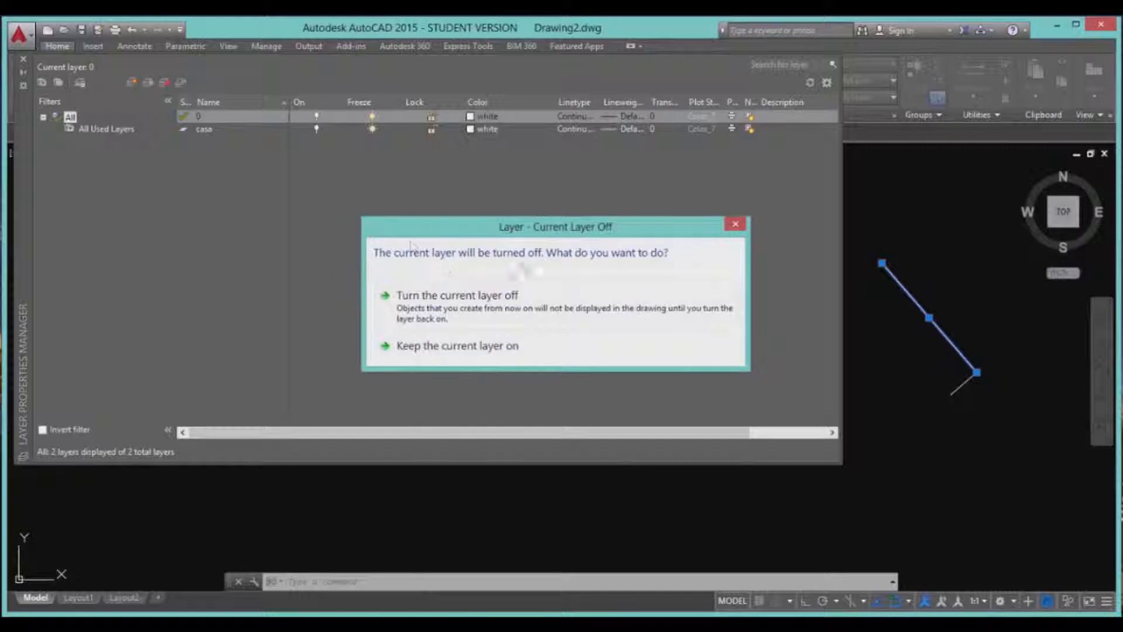
pyautogui.click(736, 224)
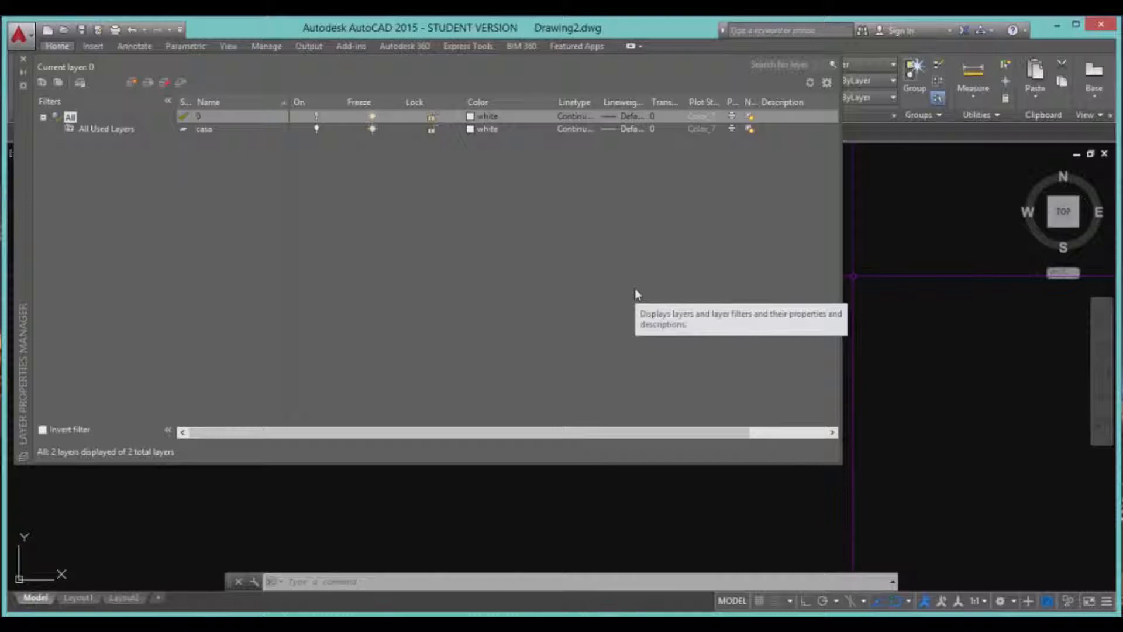
pyautogui.click(596, 269)
pyautogui.click(487, 130)
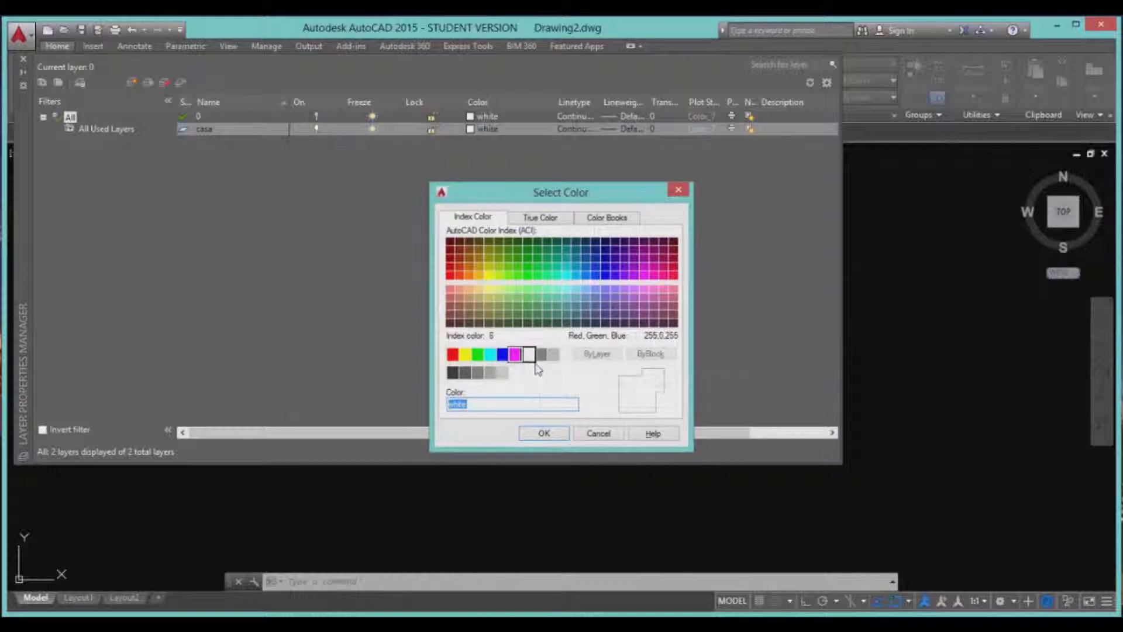
pyautogui.click(598, 433)
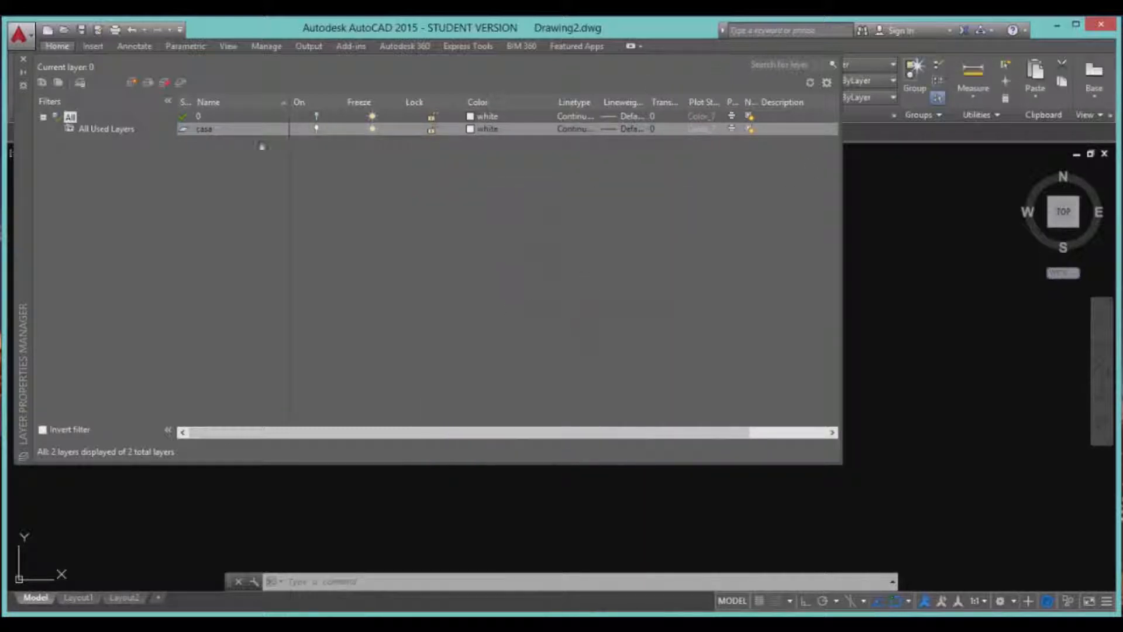
# Back in ELETRICO2, check the layers of the C9 arc conduit, a door arc and the diagonal wall line.
pyautogui.click(24, 63)
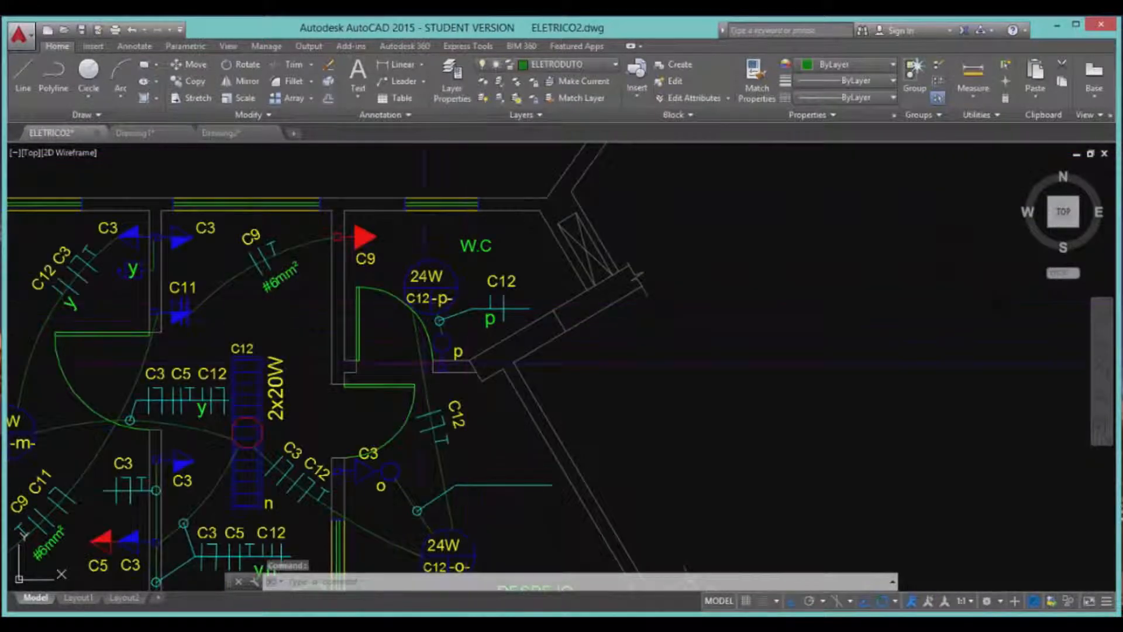
pyautogui.click(304, 245)
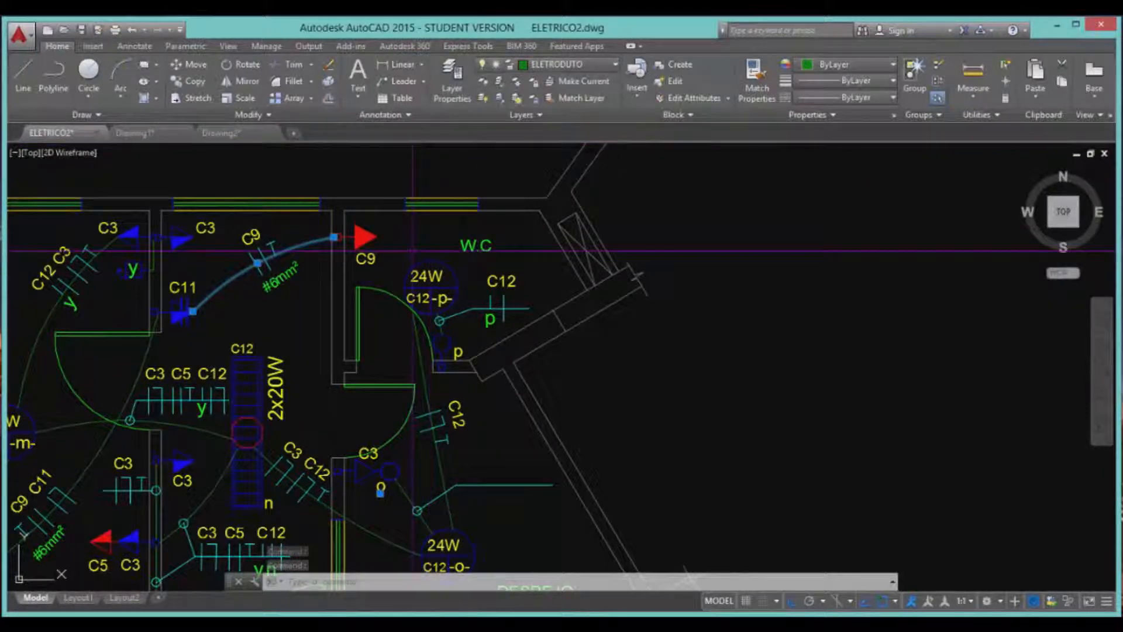
pyautogui.press('Escape')
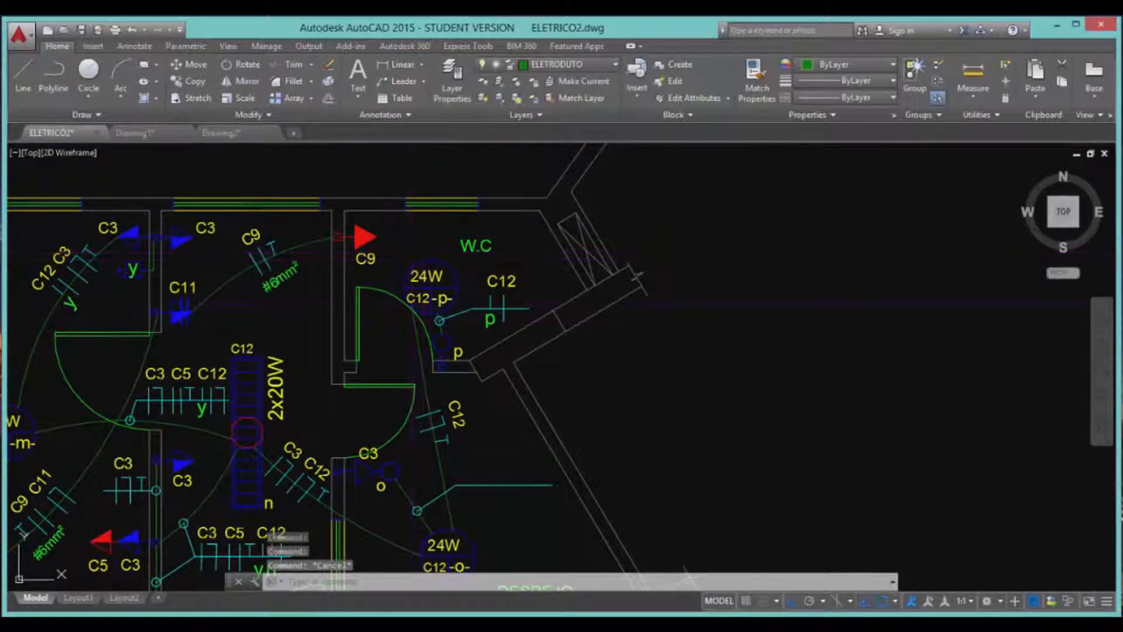
pyautogui.click(392, 295)
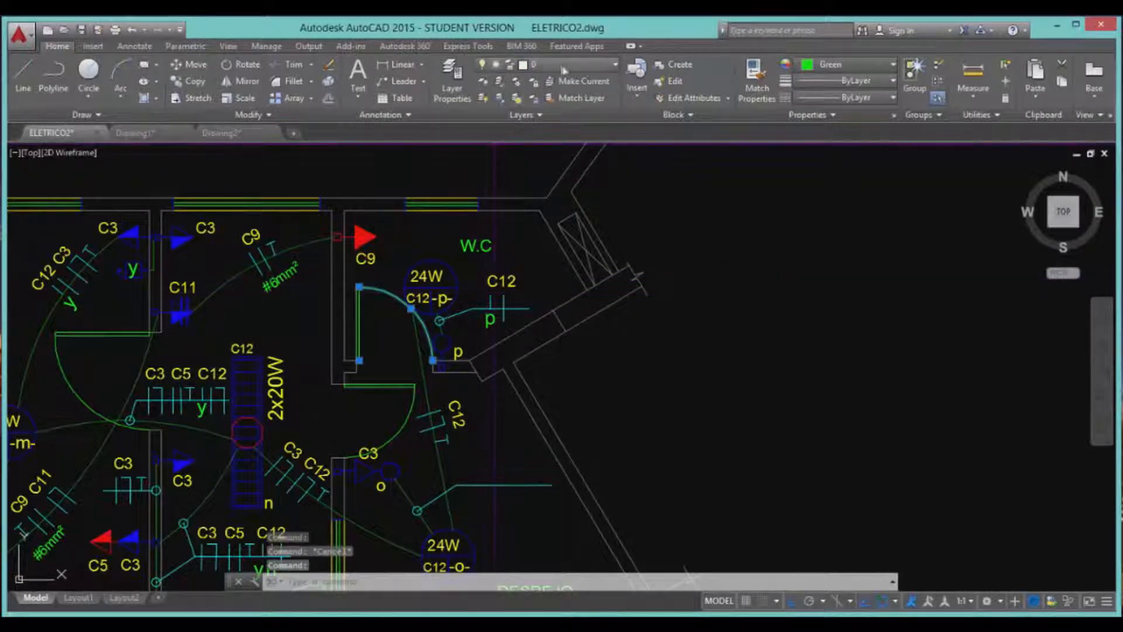
pyautogui.press('Escape')
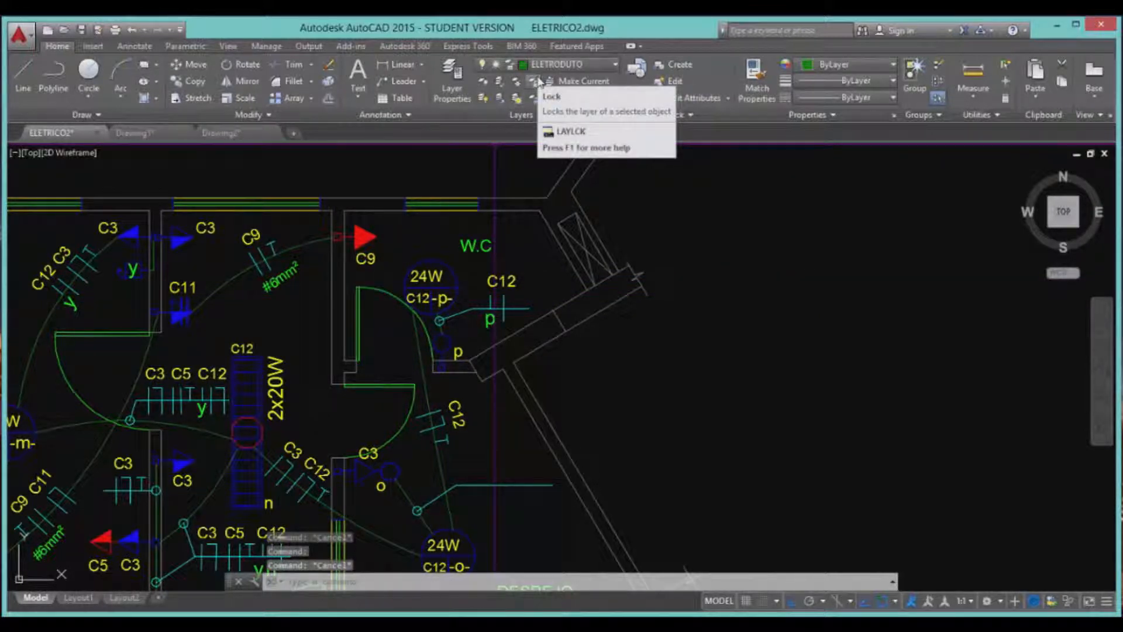
pyautogui.click(568, 302)
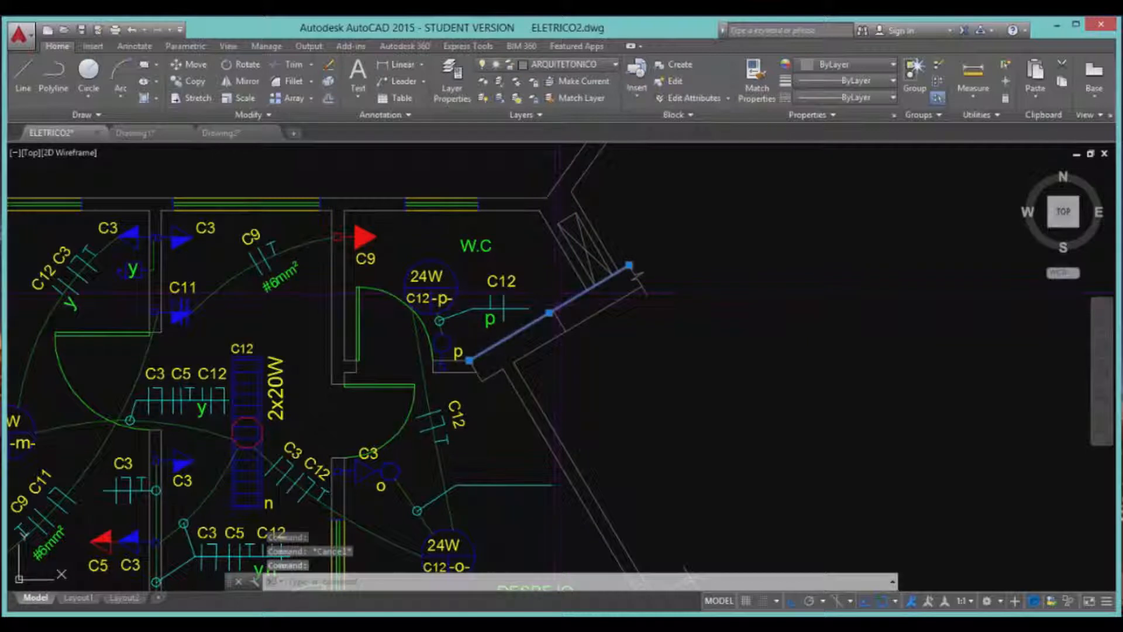
pyautogui.press('Escape')
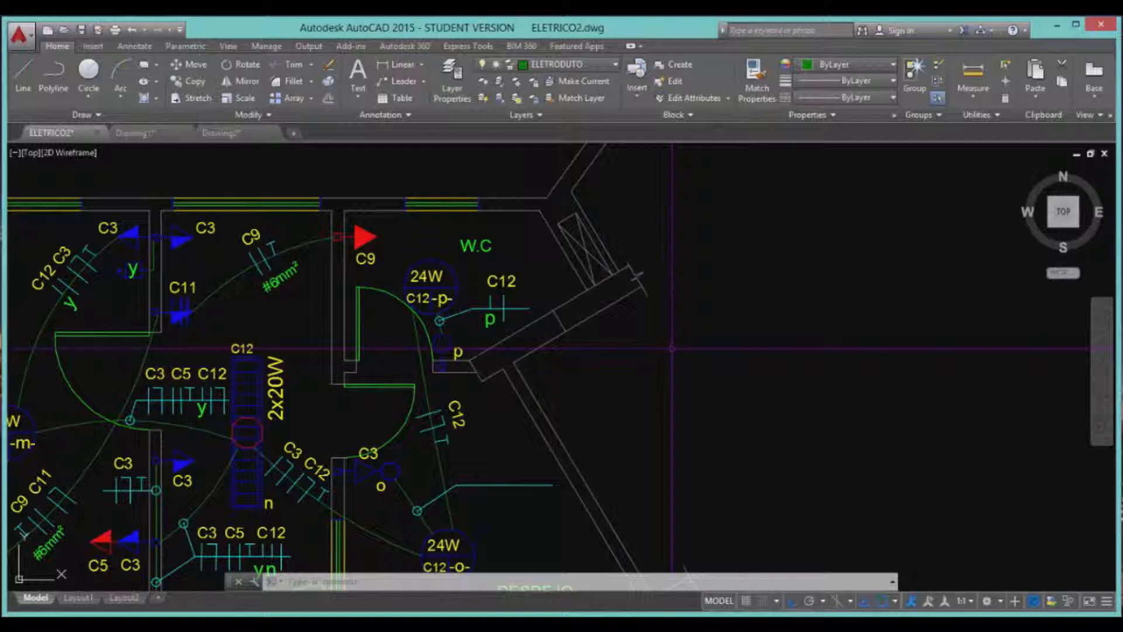
# Run PURGE and purge all unused items, including the ESCALA-50 and ESCALA-75 dimension styles.
pyautogui.write('re')
pyautogui.press('Return')
pyautogui.write('purge')
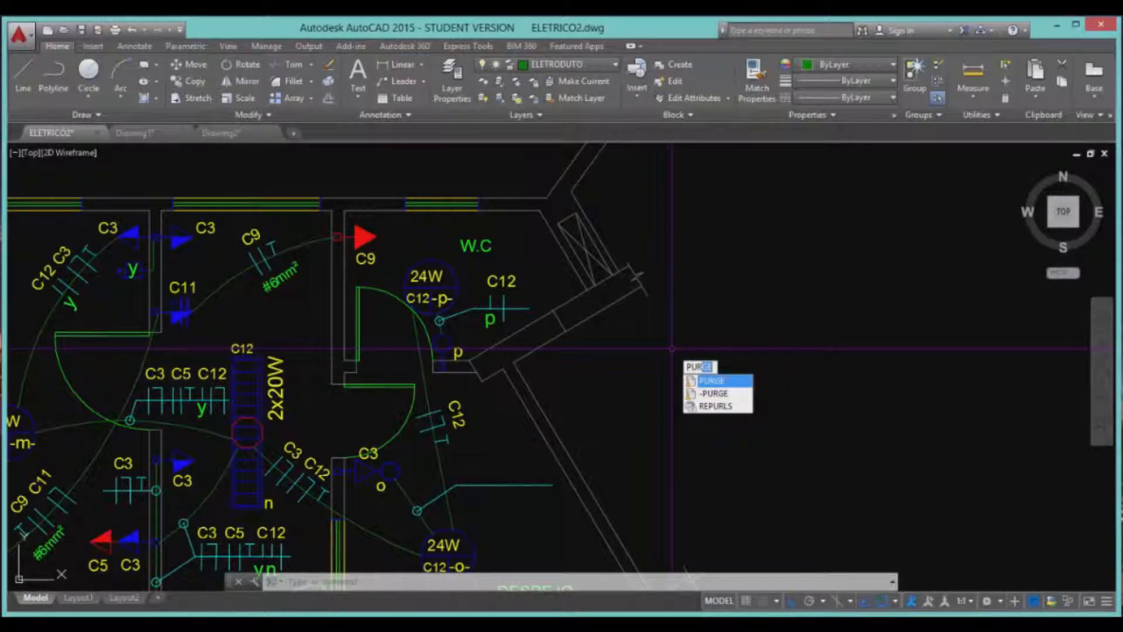
pyautogui.press('Return')
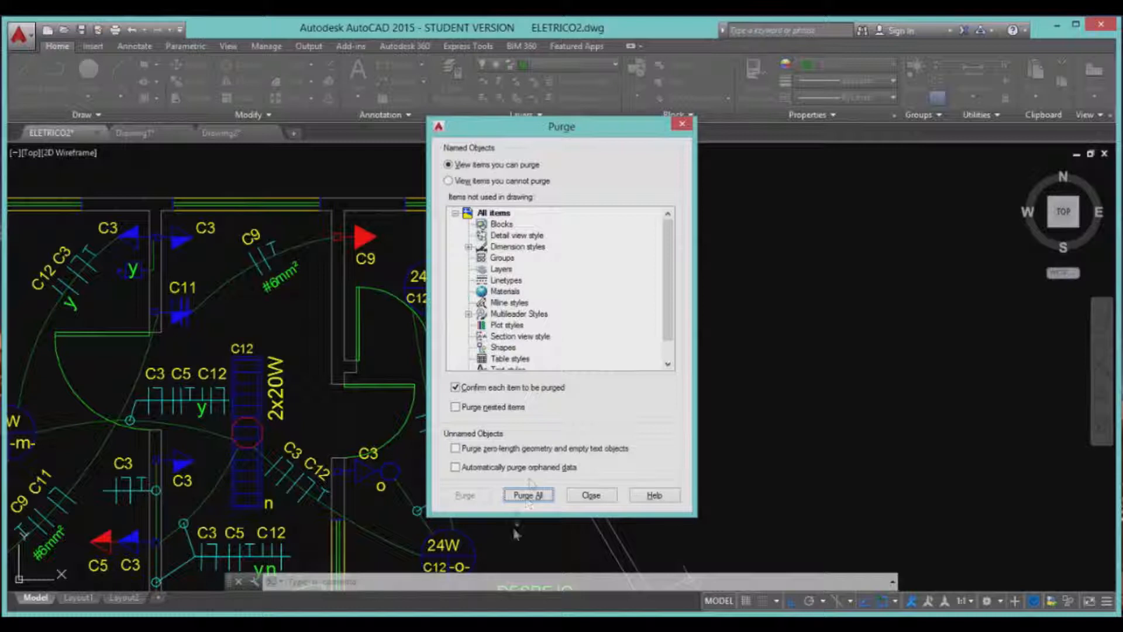
pyautogui.click(530, 496)
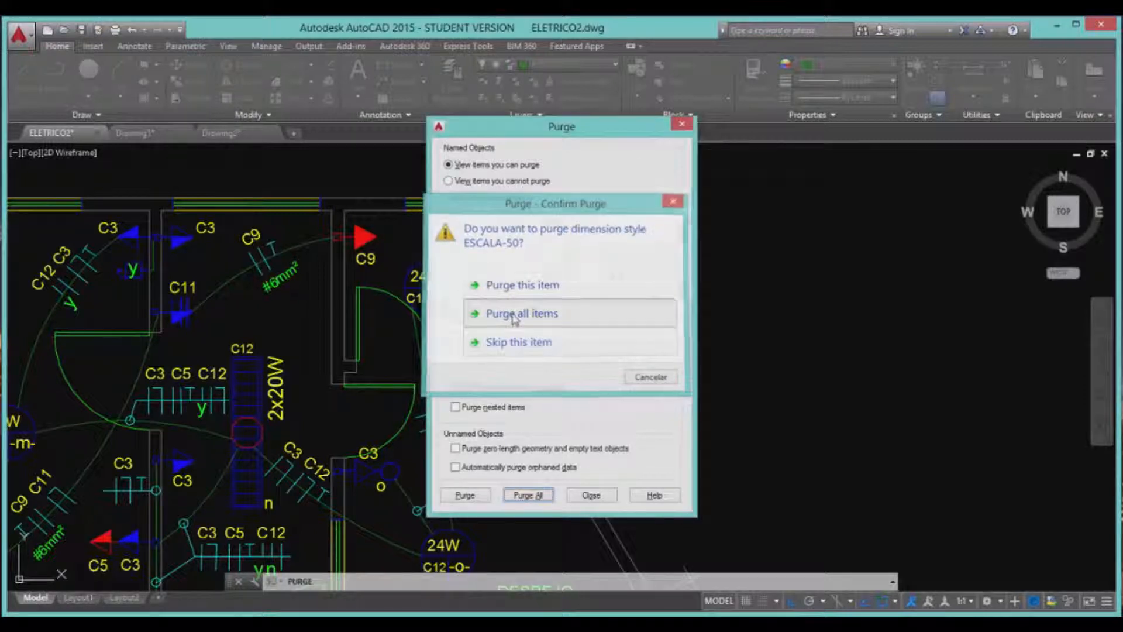
pyautogui.click(510, 316)
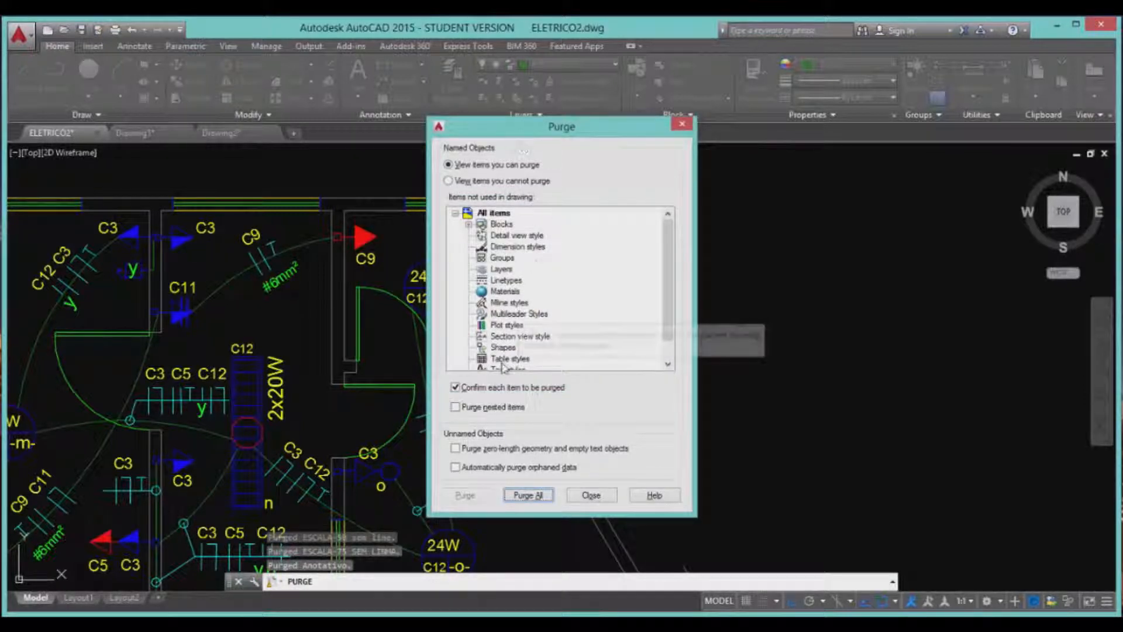
pyautogui.click(591, 495)
pyautogui.click(685, 319)
pyautogui.click(667, 354)
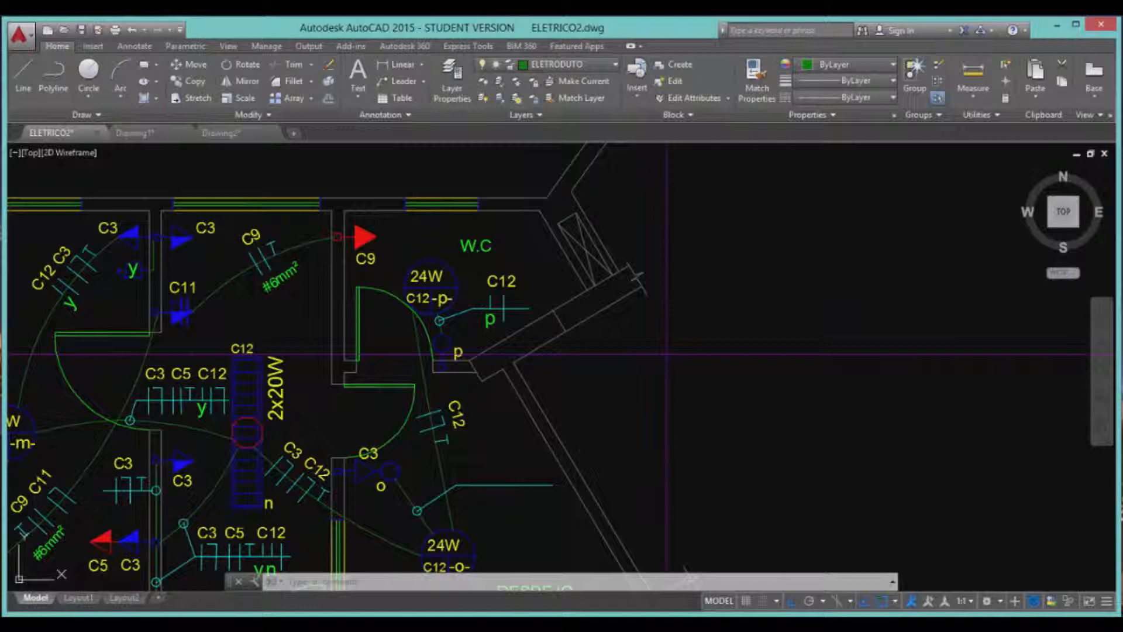